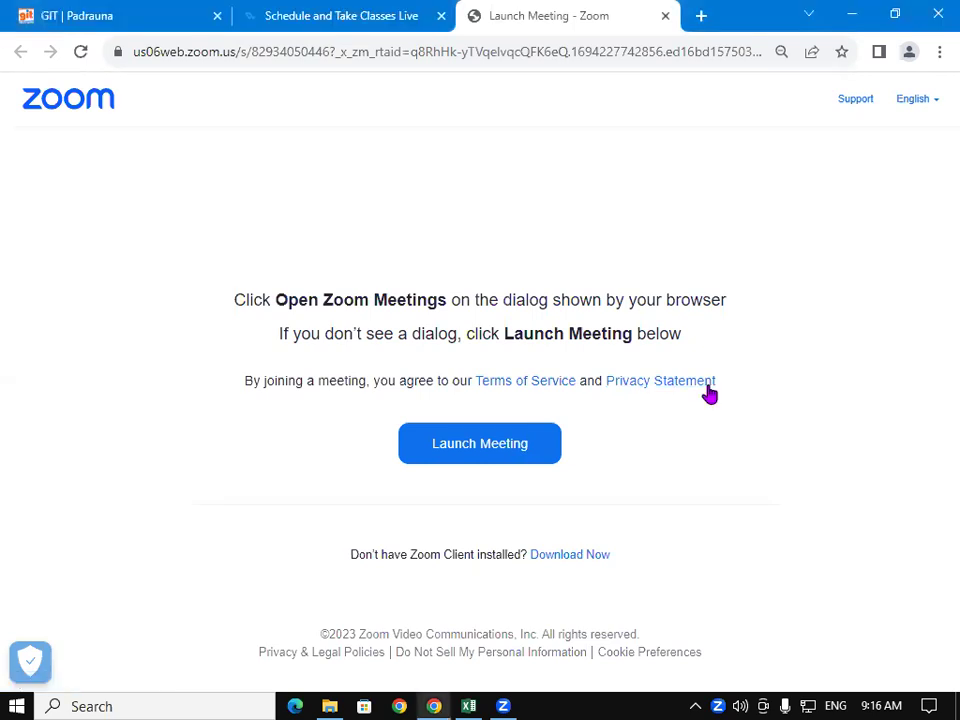
- Switch from Chrome's Zoom launch page to the Excel workbook showing the STD Marksheet
{"action": "key", "text": "alt+Tab"}
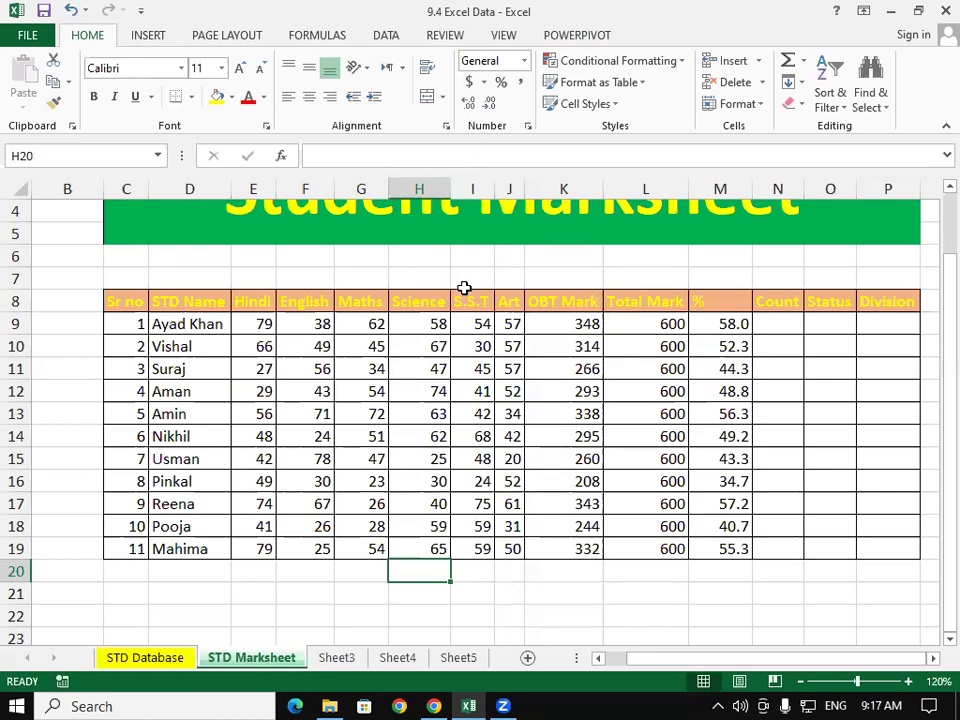
{"action": "scroll", "coordinate": [465, 287], "scroll_direction": "up", "scroll_amount": 1}
{"action": "left_click_drag", "start_coordinate": [729, 662], "coordinate": [757, 664]}
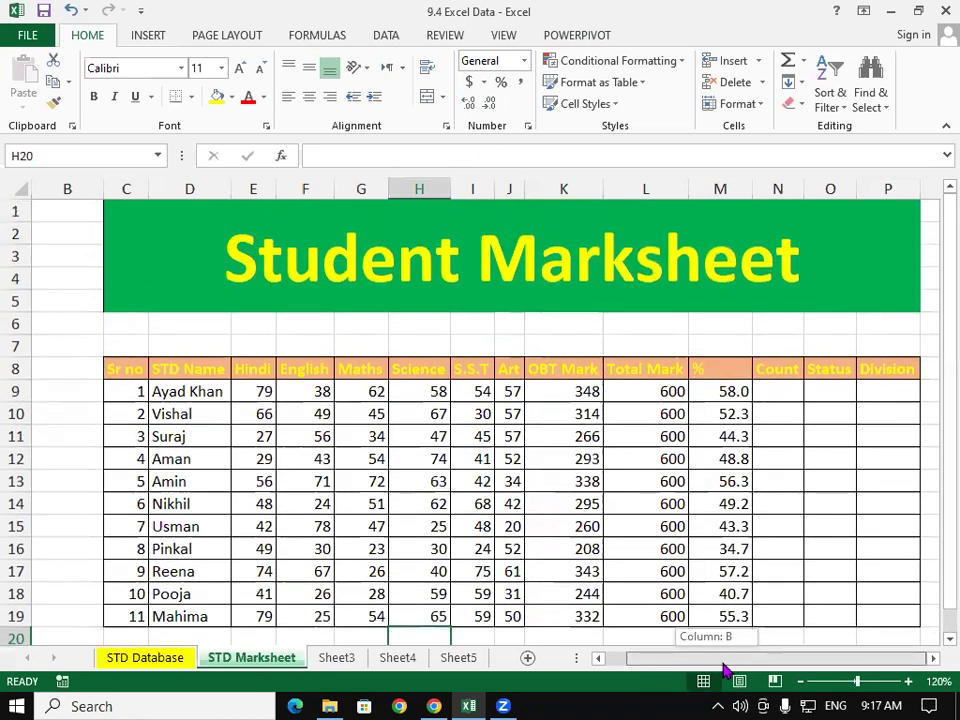
{"action": "left_click", "coordinate": [933, 658]}
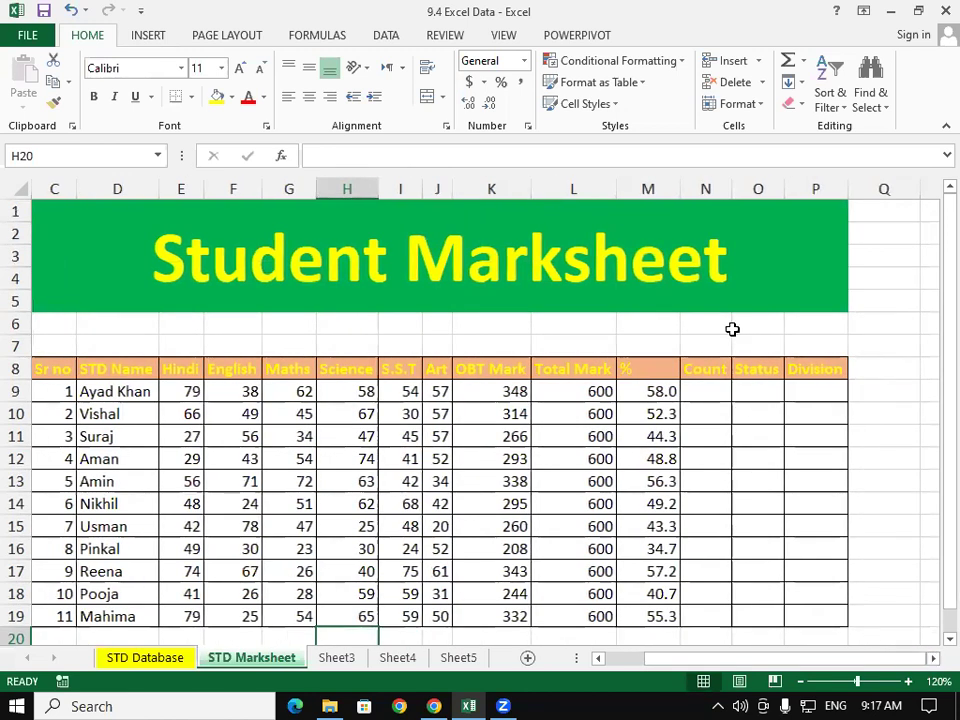
{"action": "left_click", "coordinate": [54, 373]}
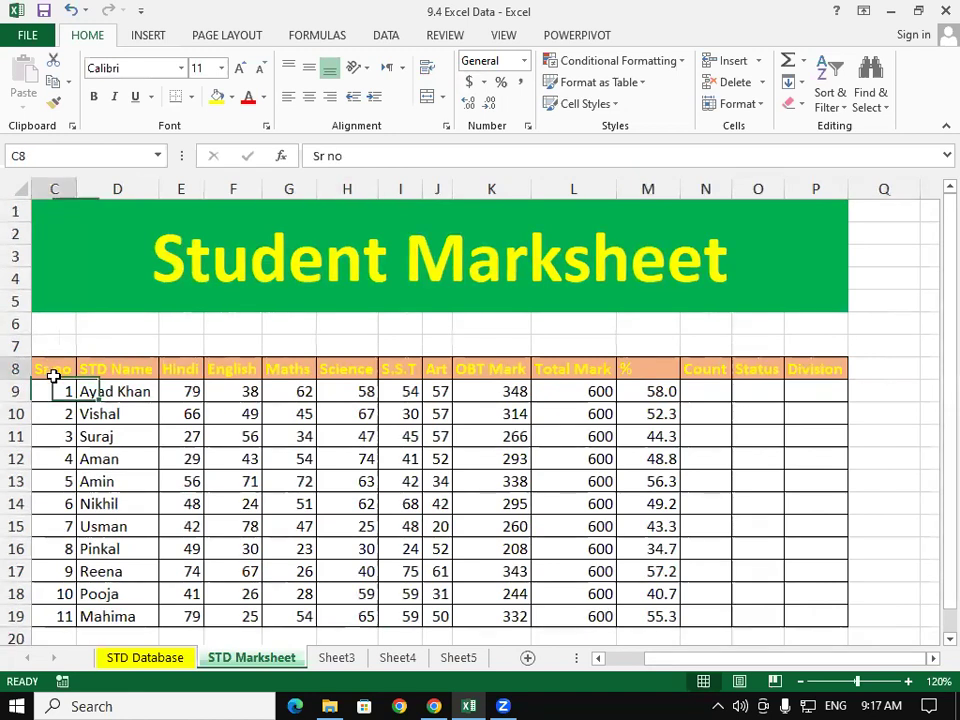
{"action": "left_click", "coordinate": [110, 369]}
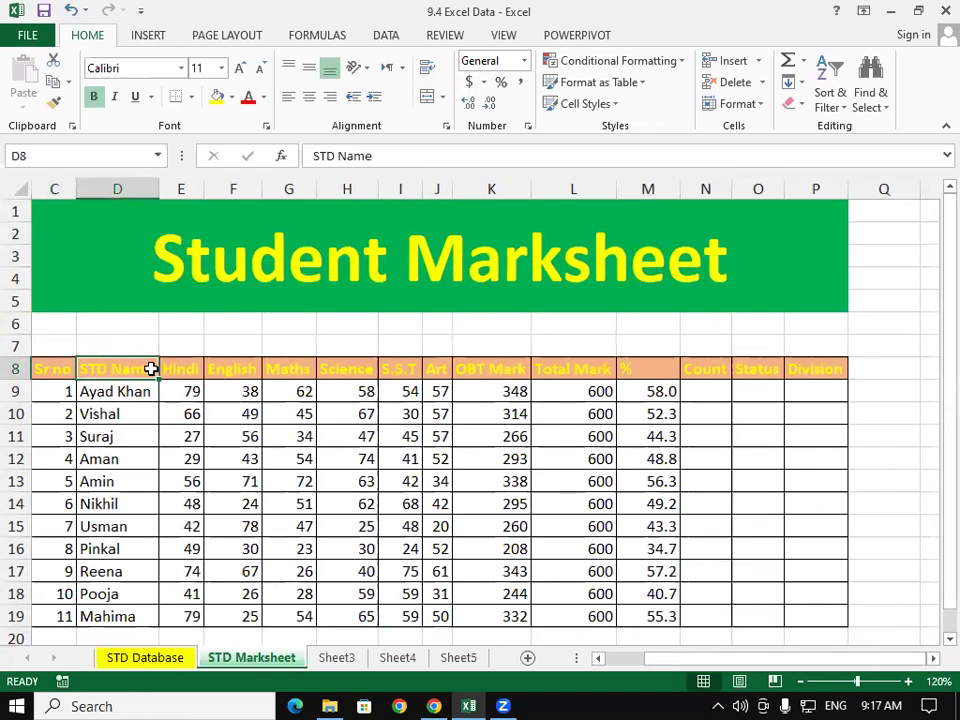
{"action": "left_click_drag", "start_coordinate": [190, 369], "coordinate": [440, 369]}
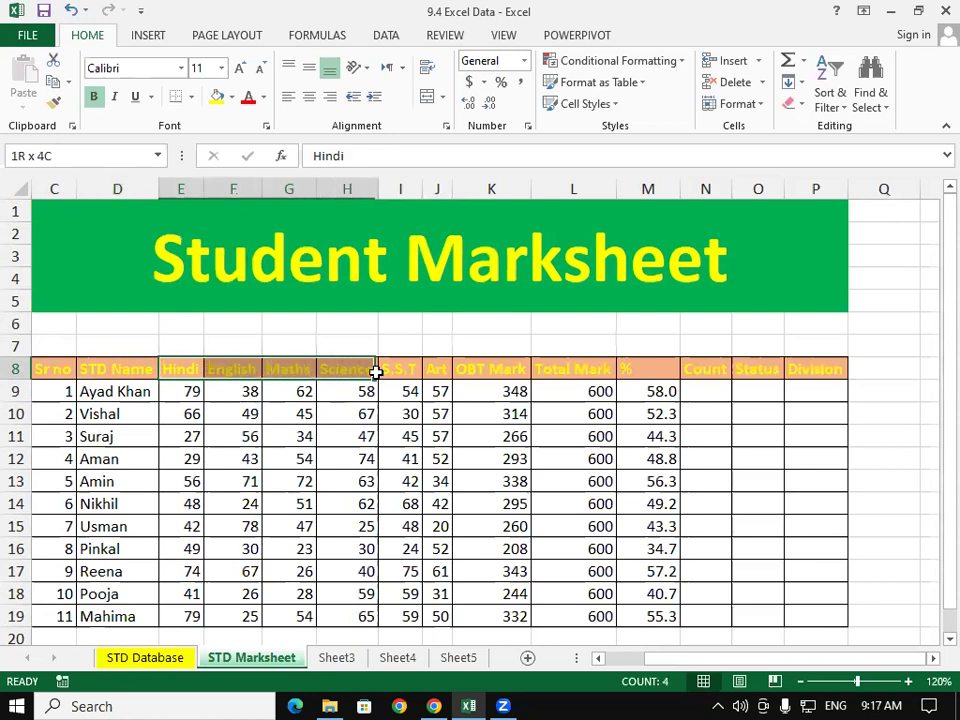
{"action": "left_click", "coordinate": [488, 369]}
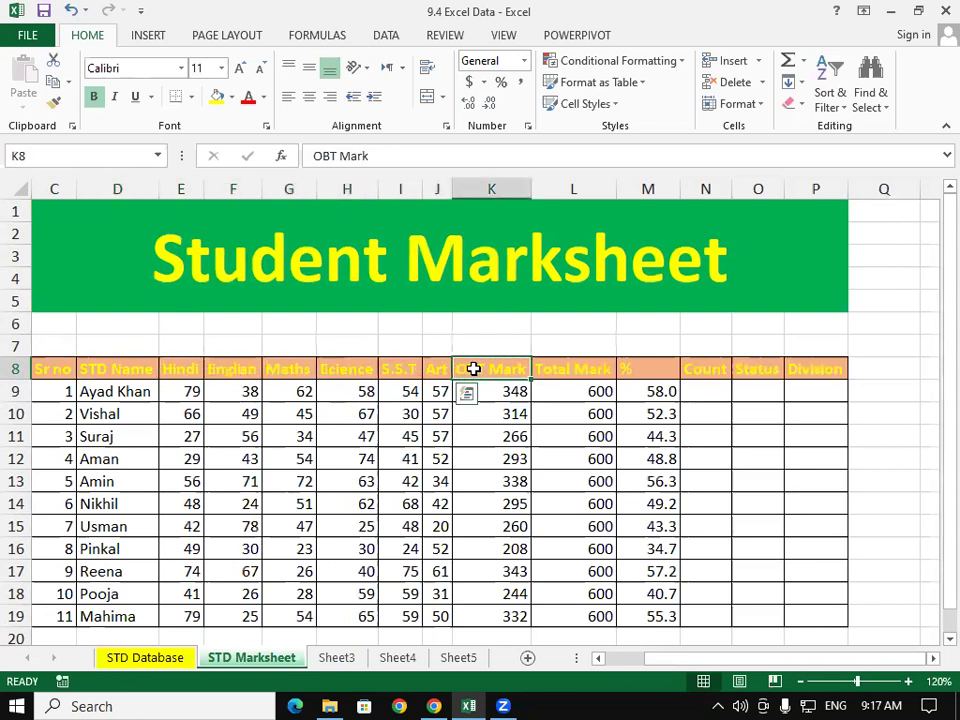
{"action": "left_click", "coordinate": [565, 367]}
{"action": "left_click", "coordinate": [659, 363]}
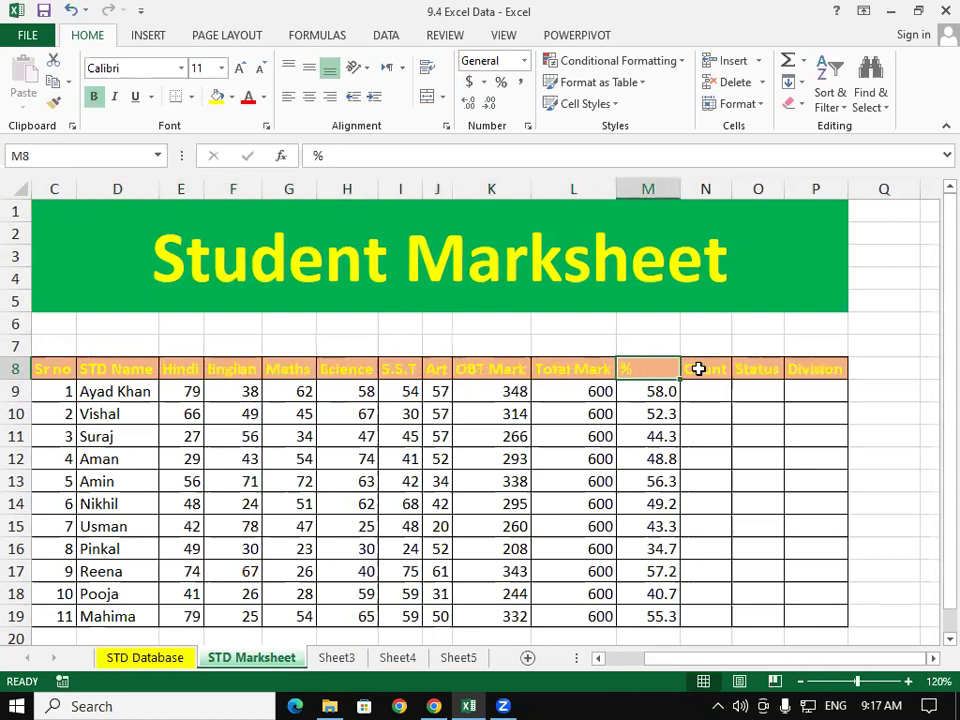
{"action": "left_click", "coordinate": [705, 369]}
{"action": "left_click", "coordinate": [748, 368]}
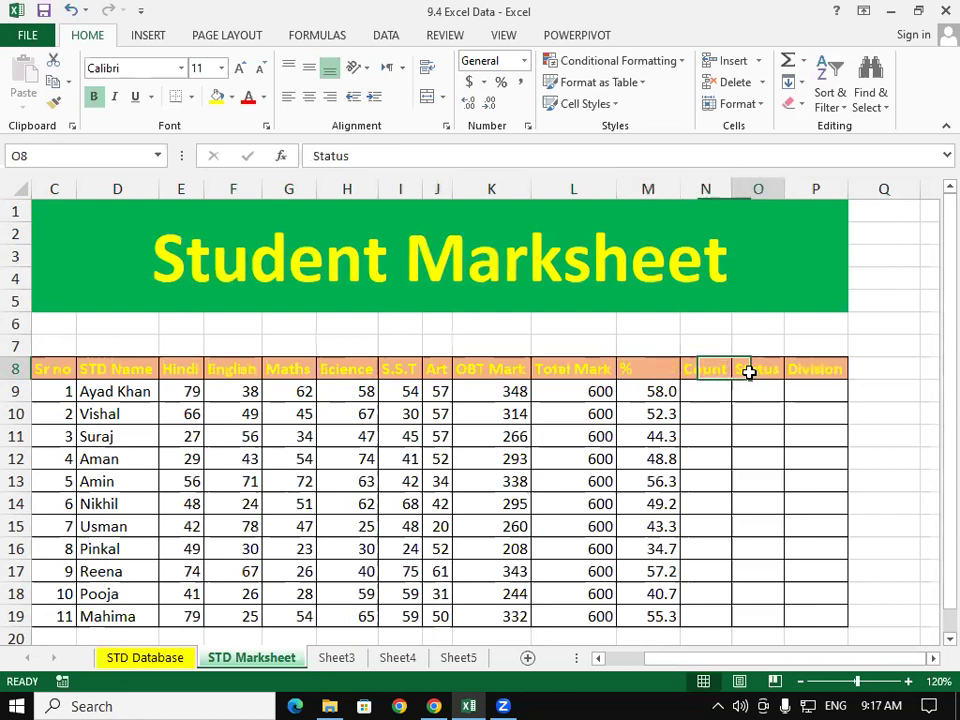
{"action": "left_click", "coordinate": [833, 369]}
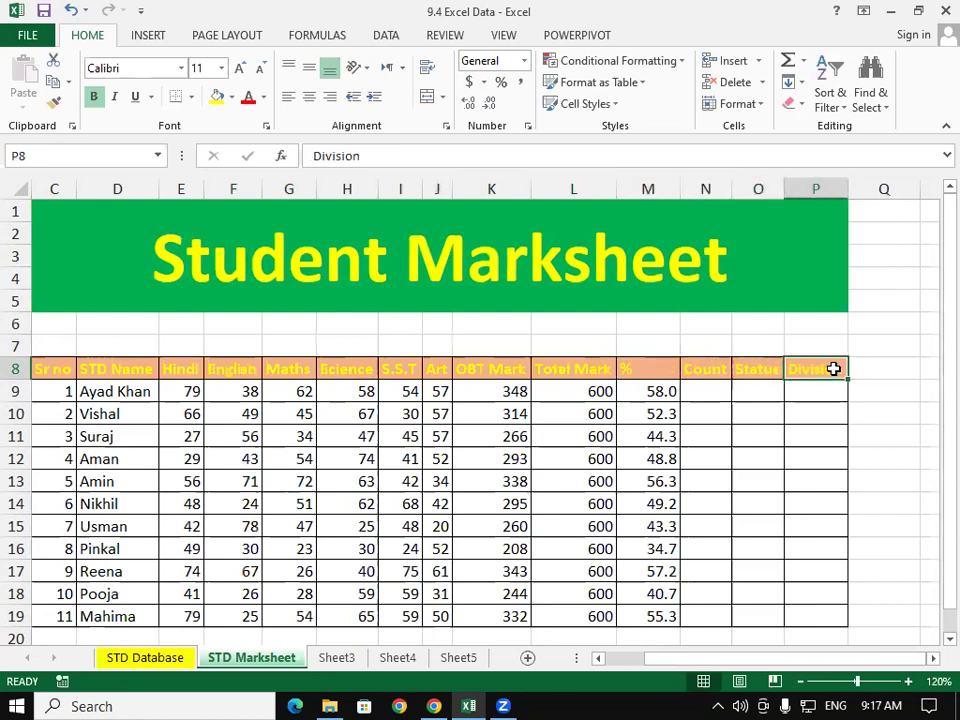
{"action": "mouse_move", "coordinate": [60, 391]}
{"action": "left_mouse_down"}
{"action": "mouse_move", "coordinate": [200, 455]}
{"action": "mouse_move", "coordinate": [634, 605]}
{"action": "left_mouse_up"}
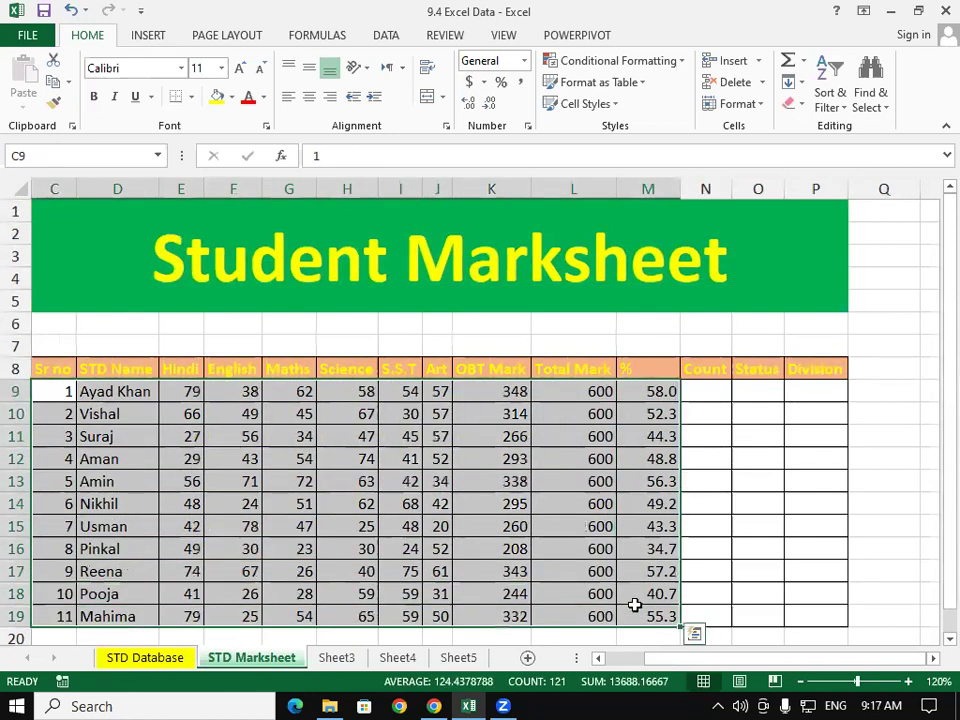
{"action": "left_click", "coordinate": [701, 504]}
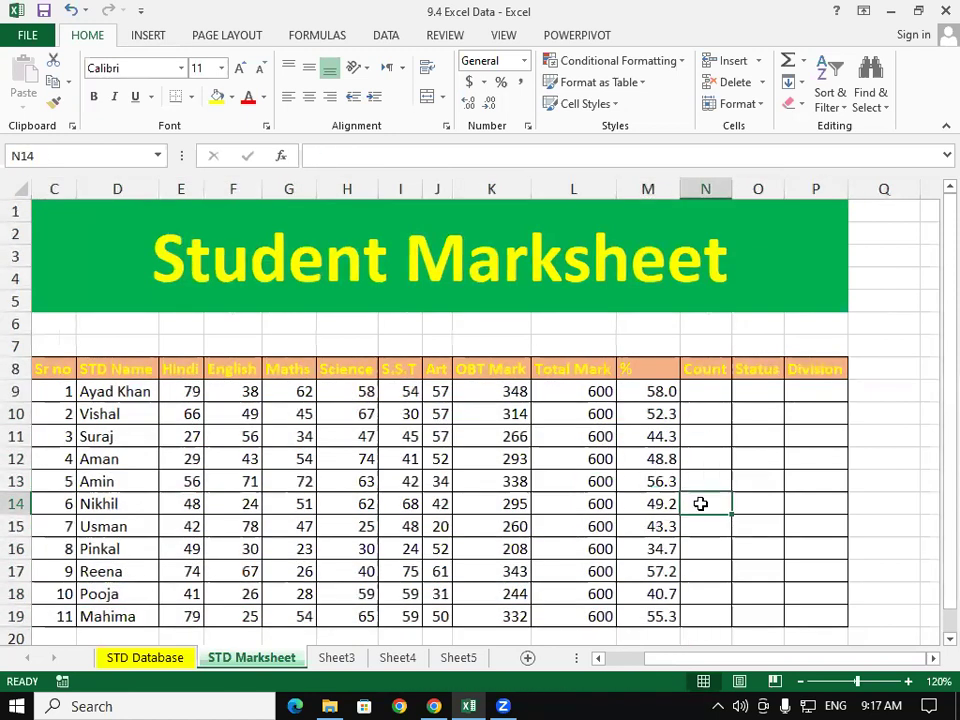
{"action": "left_click", "coordinate": [290, 459]}
{"action": "left_click_drag", "start_coordinate": [190, 392], "coordinate": [437, 616]}
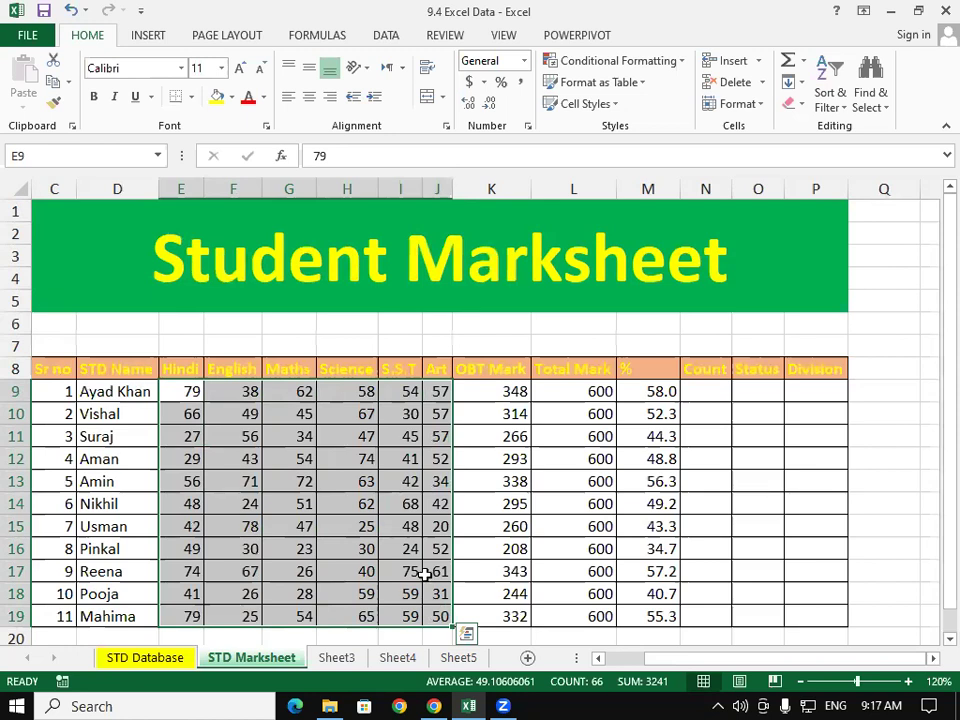
{"action": "left_click", "coordinate": [515, 482]}
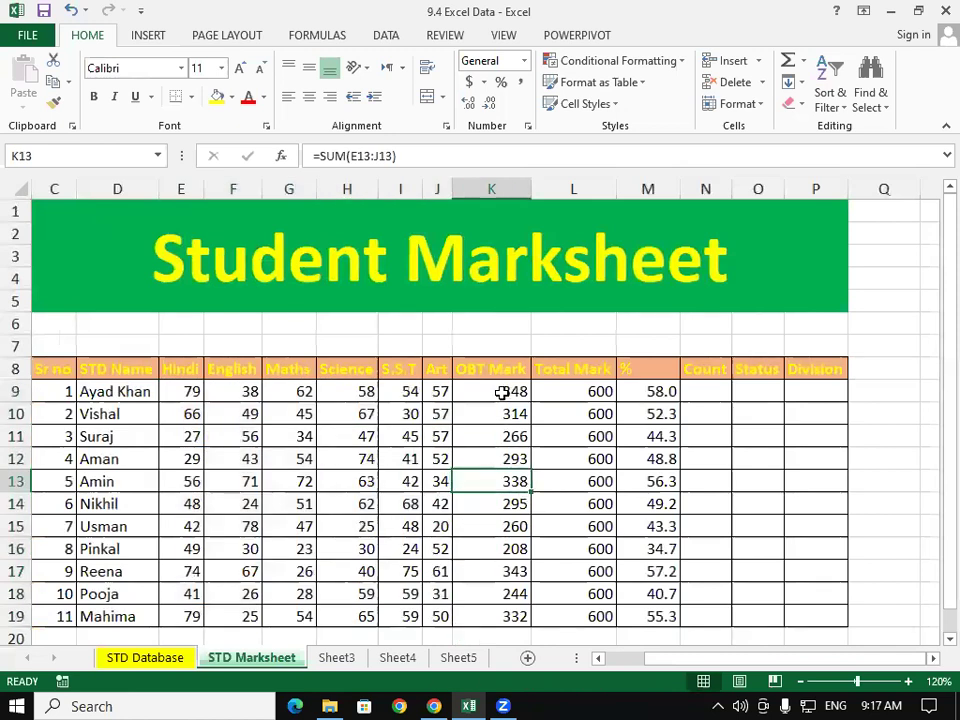
- Clear the old OBT Mark totals and enter =SUM(E9:J9) in K9
{"action": "left_click_drag", "start_coordinate": [502, 392], "coordinate": [499, 617]}
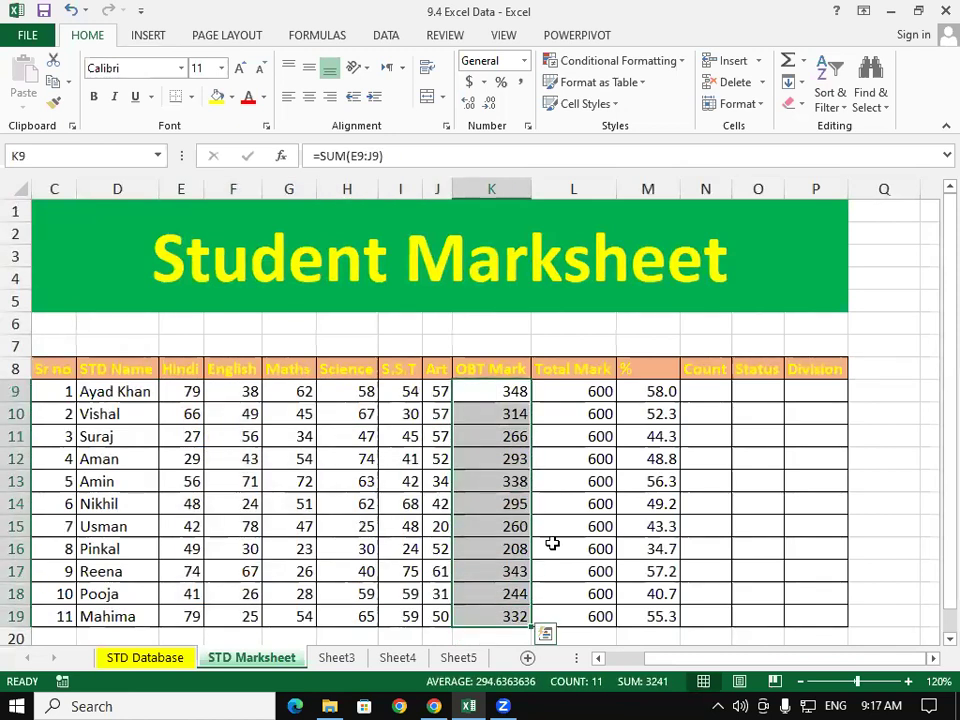
{"action": "key", "text": "Delete"}
{"action": "key", "text": "Up"}
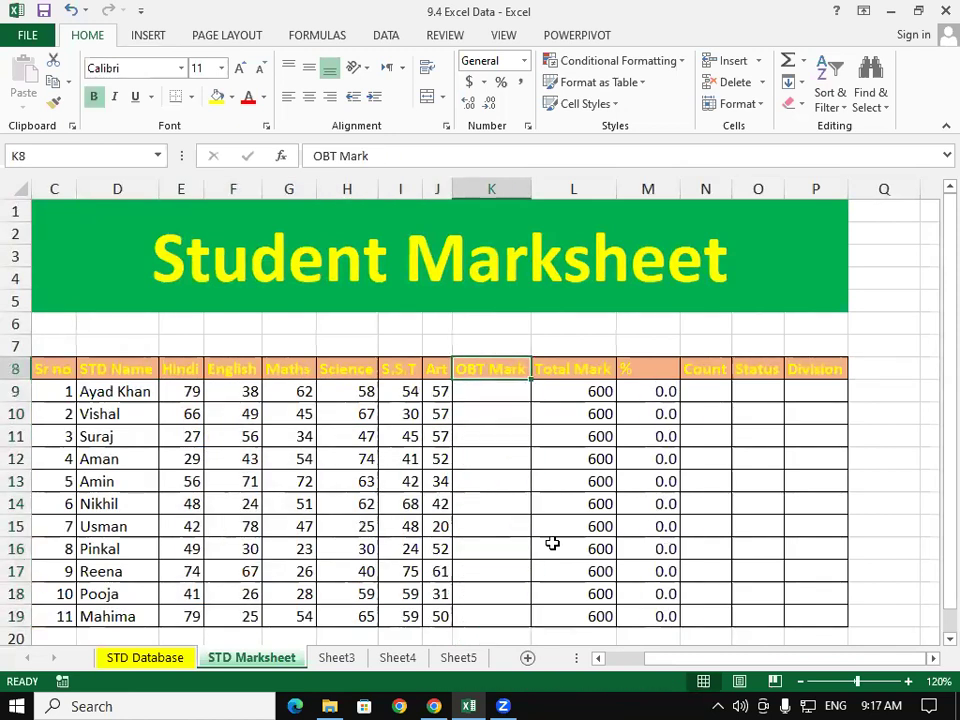
{"action": "key", "text": "Down"}
{"action": "type", "text": "="}
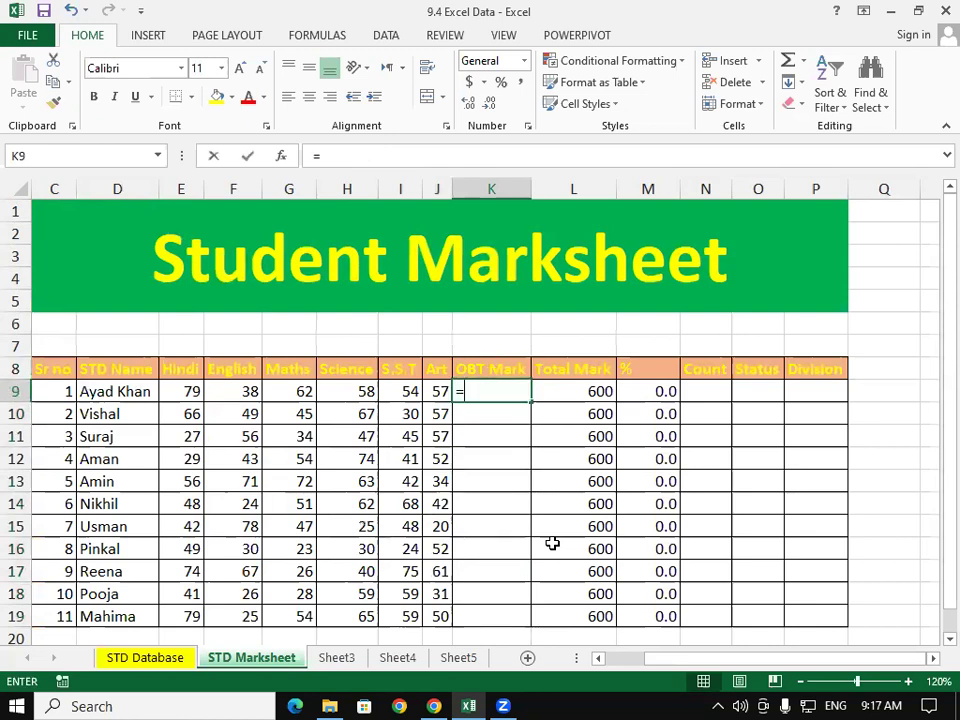
{"action": "type", "text": "sum"}
{"action": "key", "text": "Tab"}
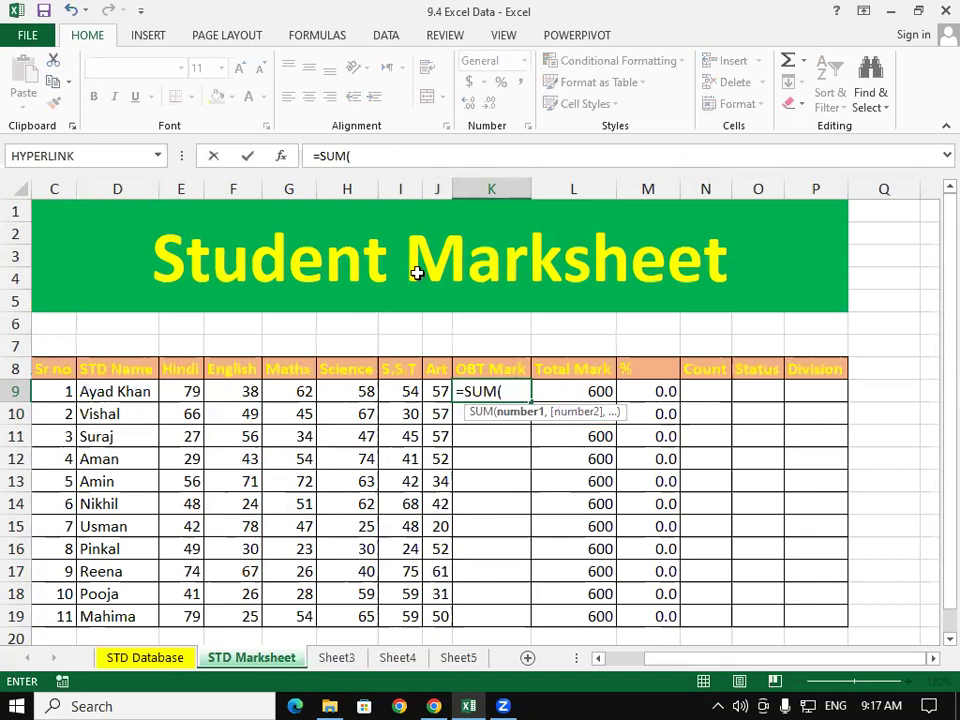
{"action": "left_click_drag", "start_coordinate": [182, 388], "coordinate": [437, 391]}
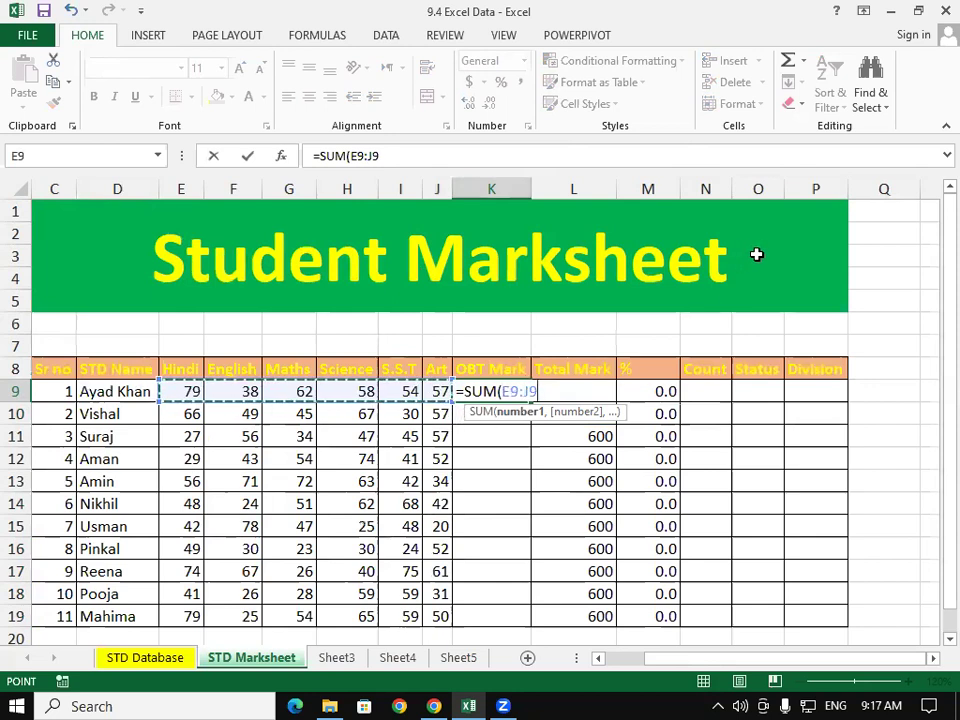
{"action": "type", "text": ")"}
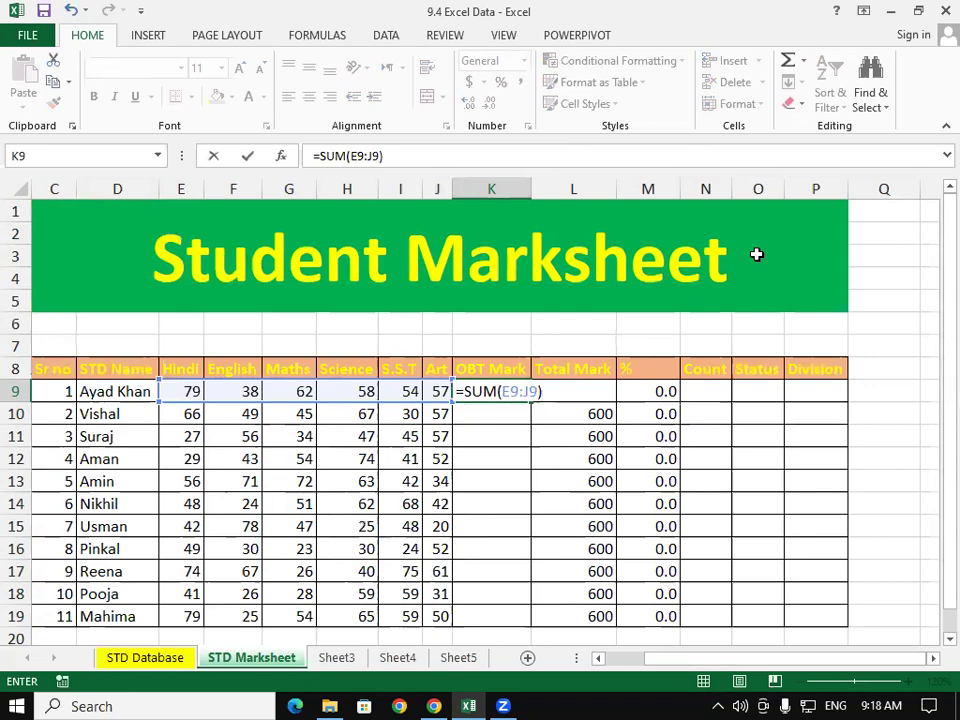
{"action": "key", "text": "Return"}
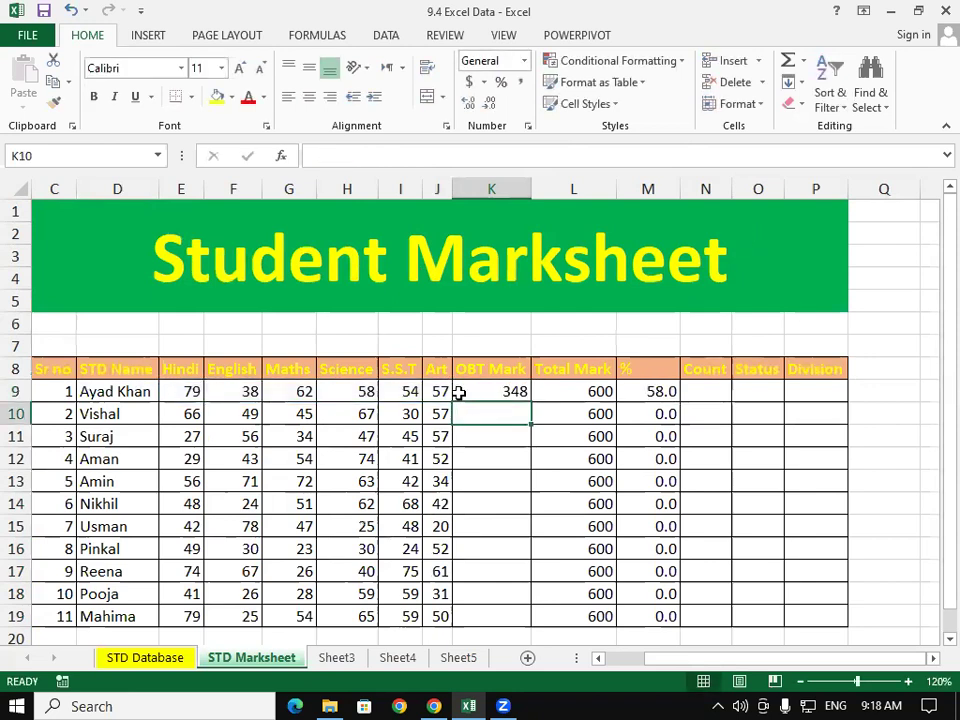
- Fill the SUM formula down to K19 and compare it with the fixed 600 Total Mark
{"action": "left_click", "coordinate": [481, 386]}
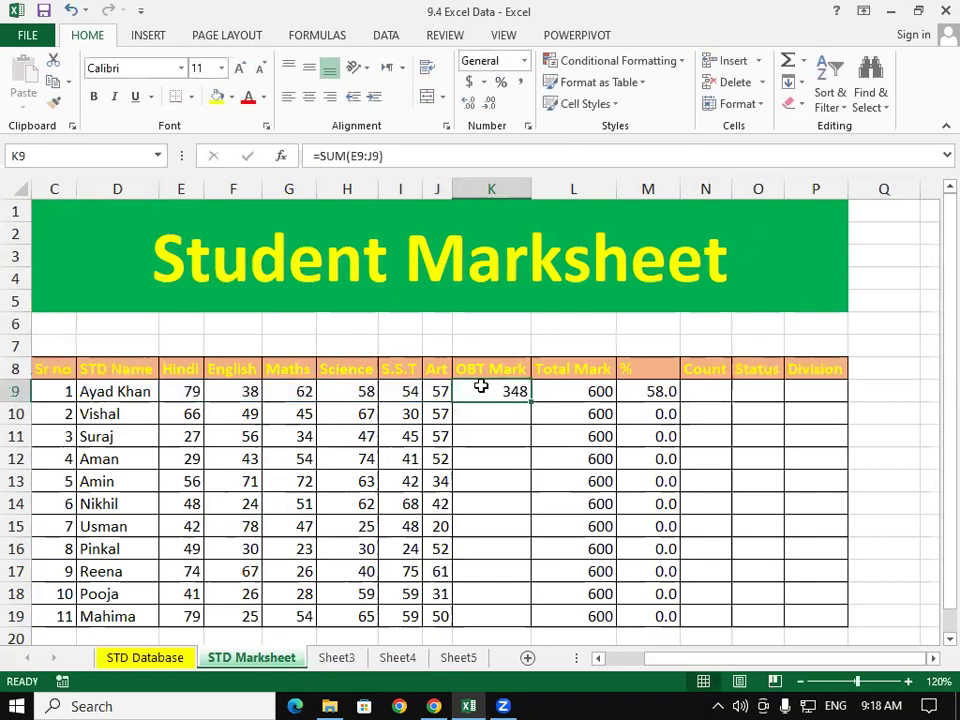
{"action": "left_click_drag", "start_coordinate": [531, 400], "coordinate": [522, 625]}
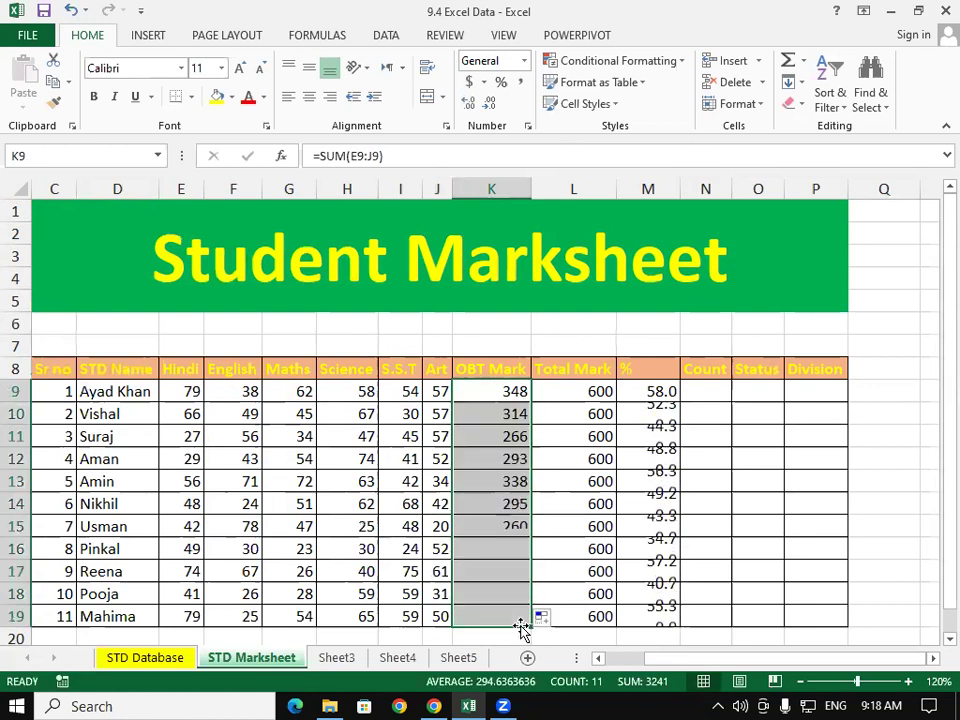
{"action": "left_click", "coordinate": [565, 500]}
{"action": "left_click_drag", "start_coordinate": [589, 399], "coordinate": [575, 616]}
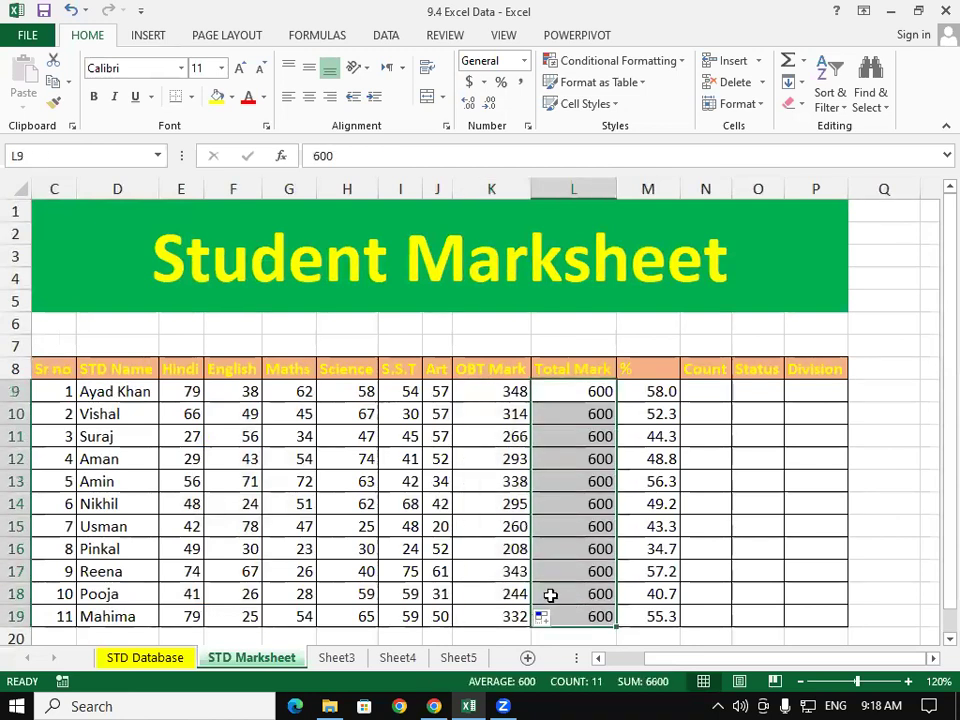
{"action": "mouse_move", "coordinate": [184, 391]}
{"action": "left_mouse_down"}
{"action": "mouse_move", "coordinate": [433, 390]}
{"action": "mouse_move", "coordinate": [425, 397]}
{"action": "left_mouse_up"}
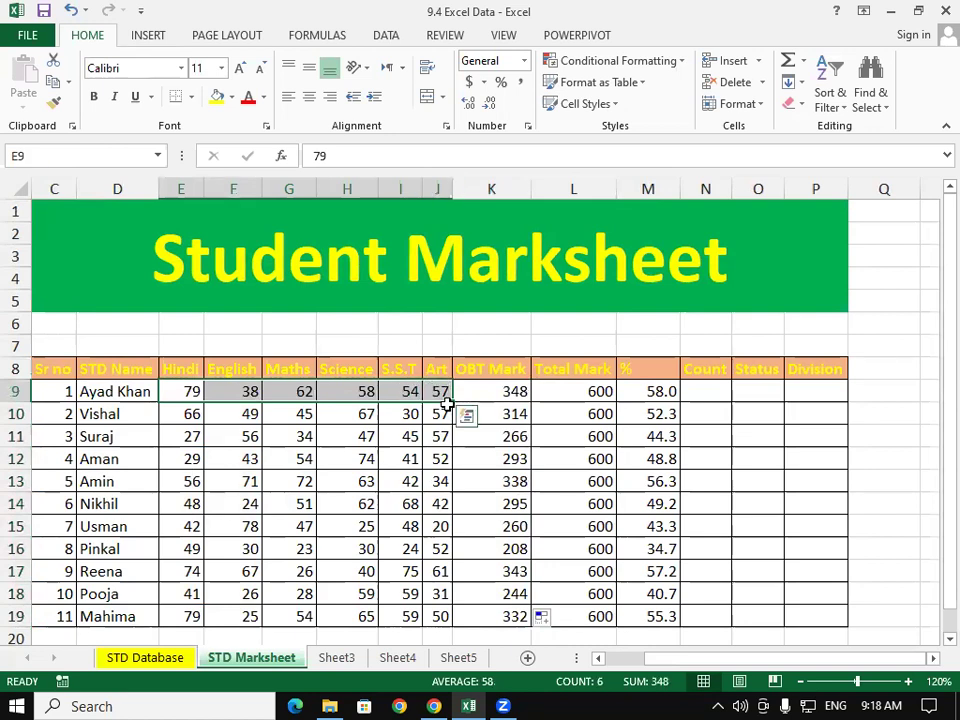
{"action": "left_click", "coordinate": [572, 392]}
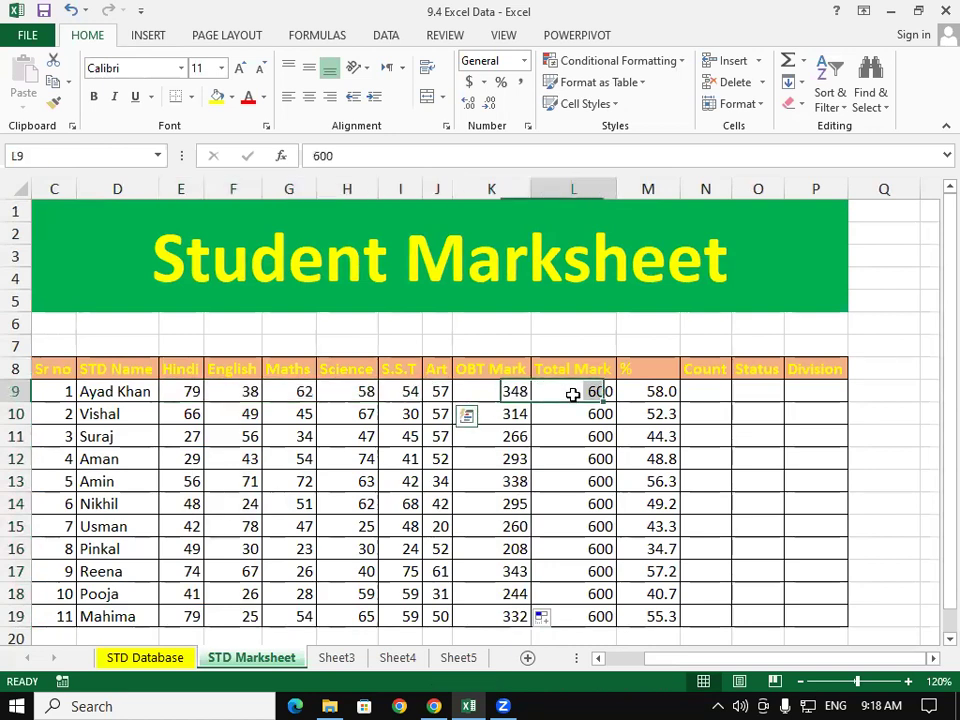
{"action": "left_click", "coordinate": [503, 391]}
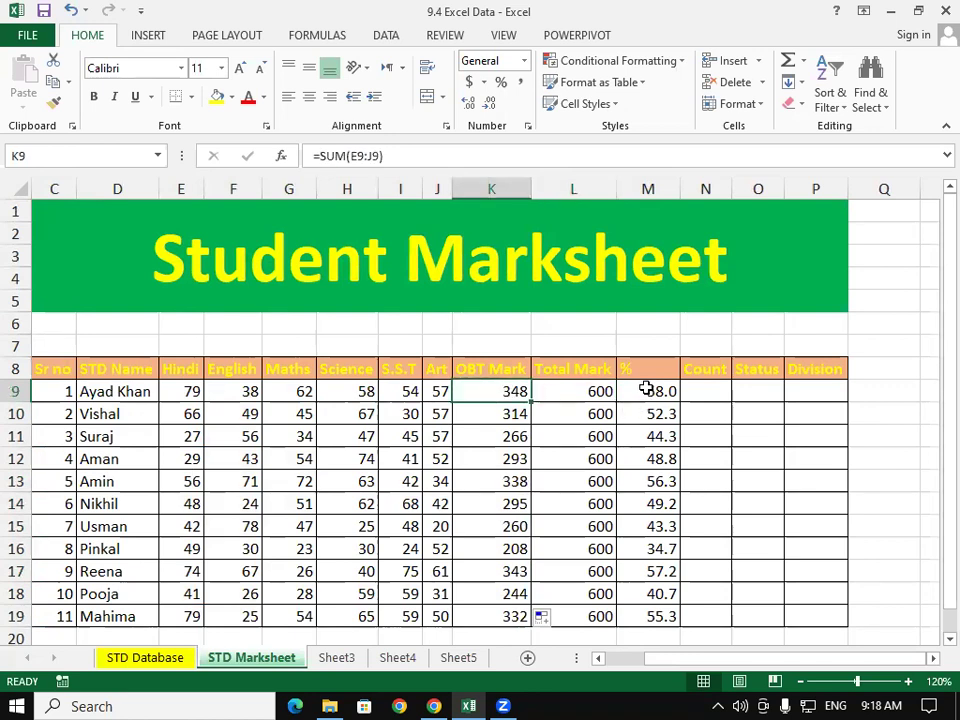
- Clear the % values and enter a first, incorrect percentage formula in M9
{"action": "left_click_drag", "start_coordinate": [645, 391], "coordinate": [650, 615]}
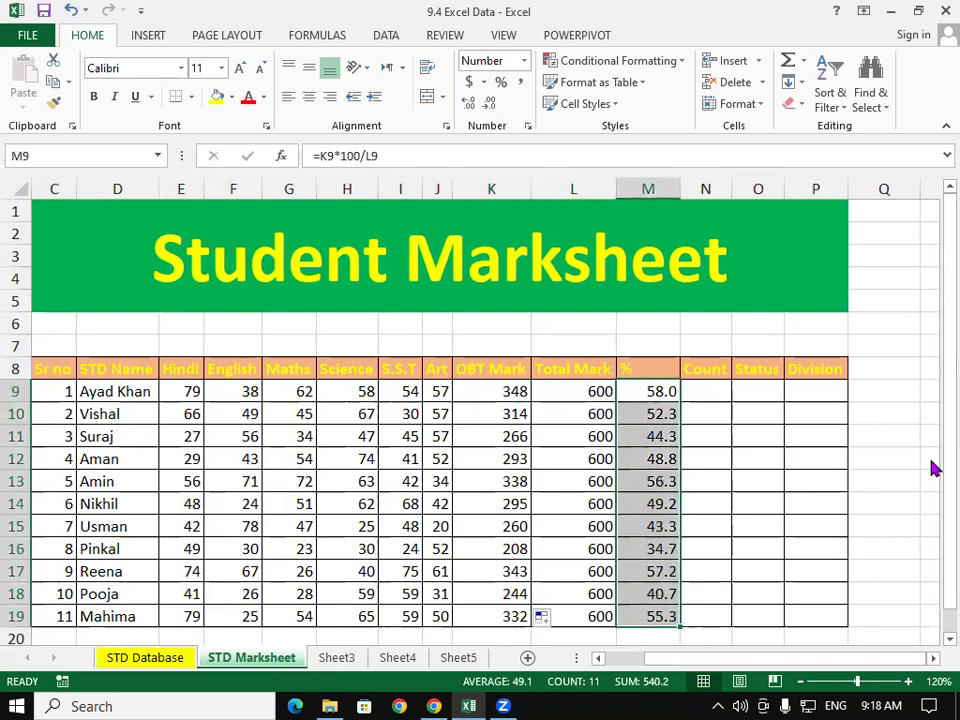
{"action": "key", "text": "Delete"}
{"action": "key", "text": "Up"}
{"action": "key", "text": "Down"}
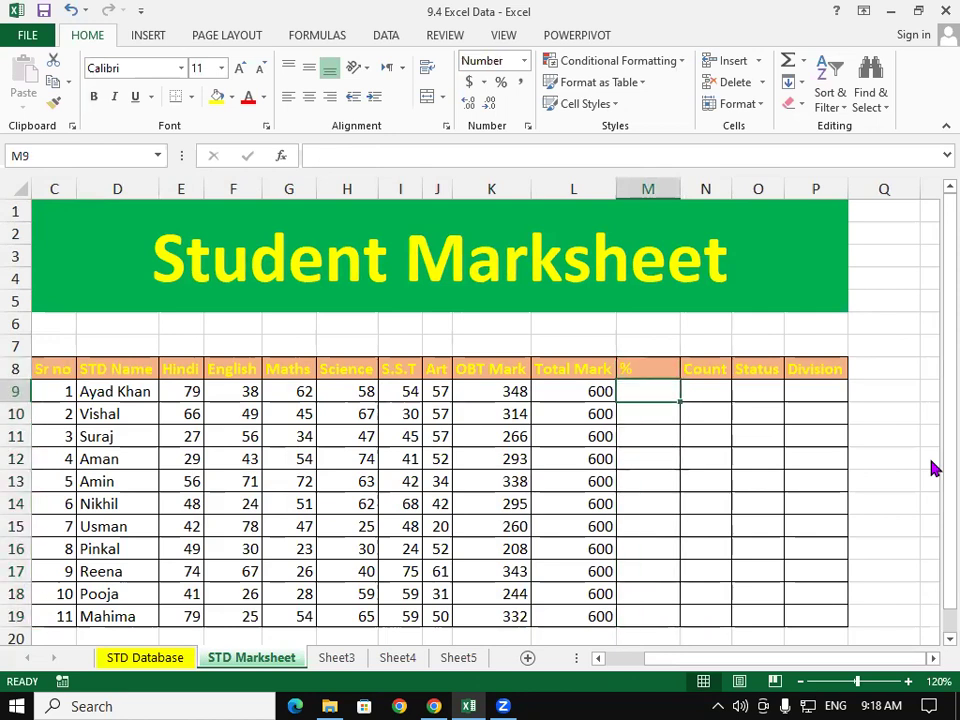
{"action": "type", "text": "="}
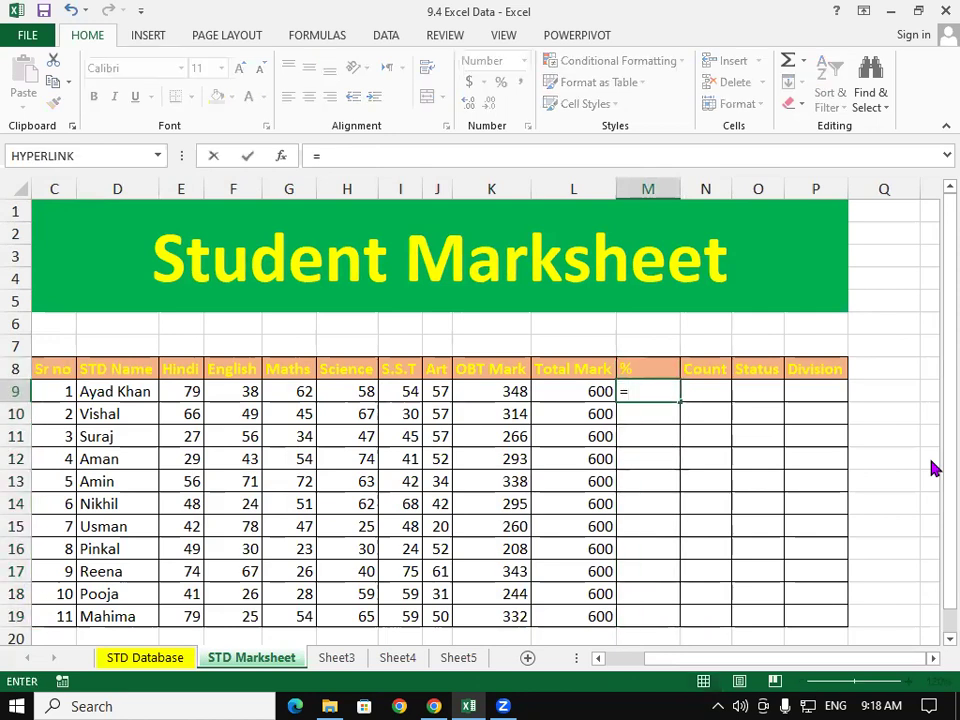
{"action": "left_click", "coordinate": [496, 390]}
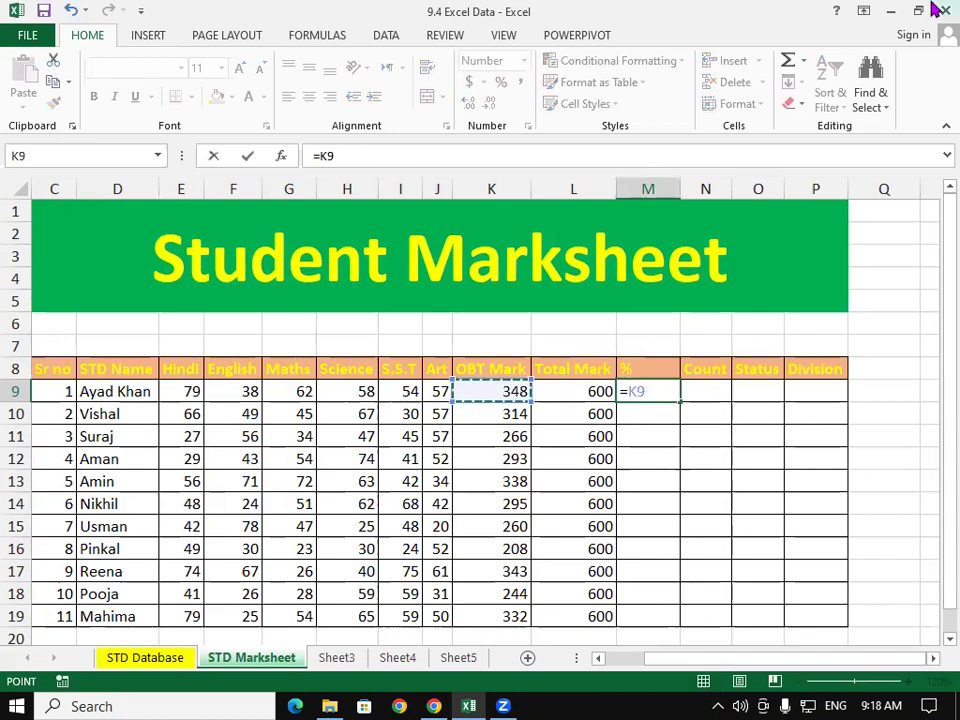
{"action": "type", "text": "////////"}
{"action": "key", "text": "BackSpace"}
{"action": "key", "text": "BackSpace"}
{"action": "key", "text": "BackSpace"}
{"action": "key", "text": "BackSpace"}
{"action": "key", "text": "BackSpace"}
{"action": "key", "text": "BackSpace"}
{"action": "key", "text": "BackSpace"}
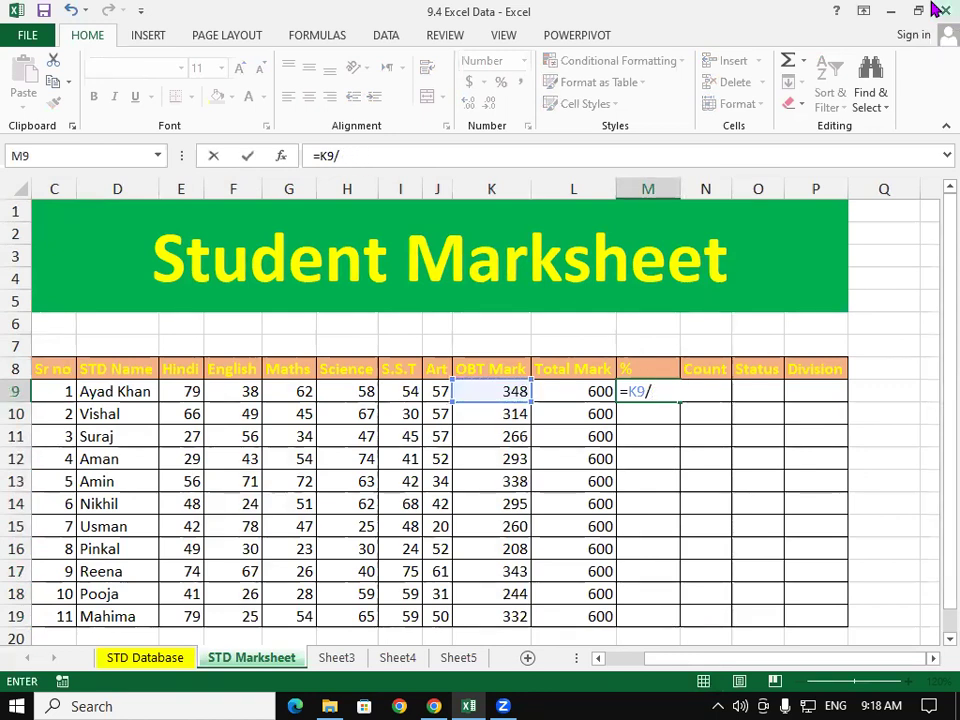
{"action": "type", "text": "6"}
{"action": "key", "text": "Return"}
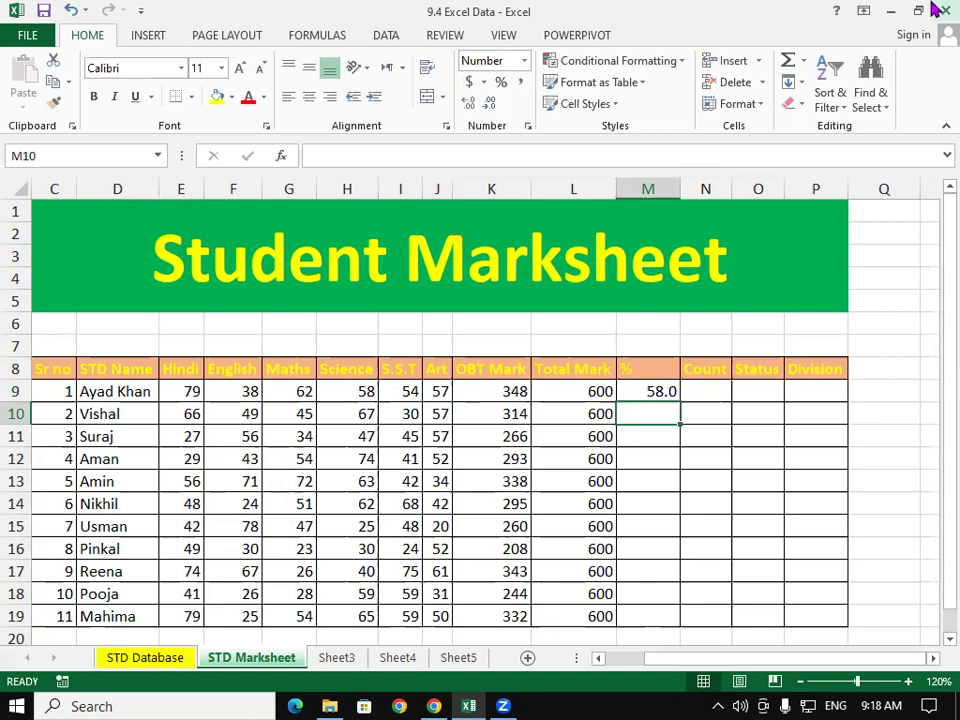
- Replace M9 with =K9*100/L9 and fill it down to M19
{"action": "key", "text": "Up"}
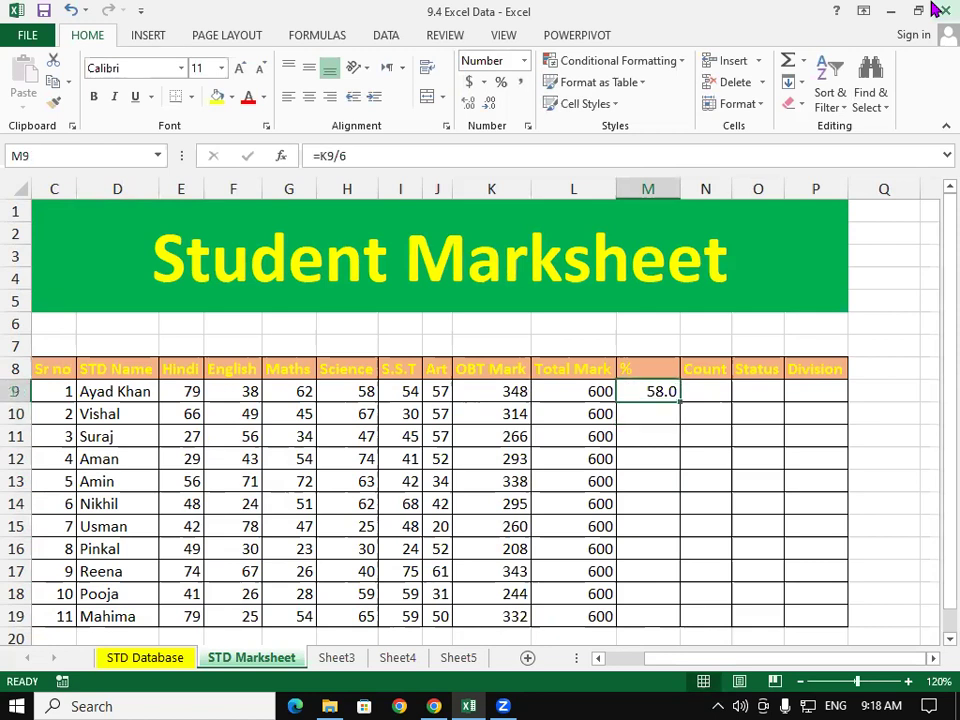
{"action": "key", "text": "Delete"}
{"action": "type", "text": "="}
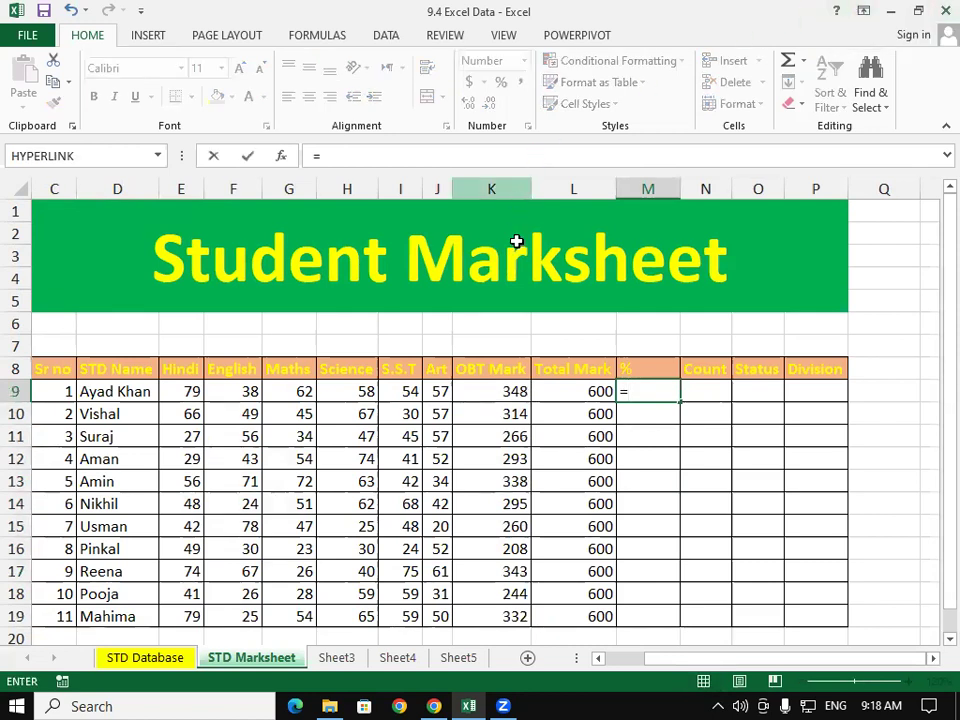
{"action": "left_click", "coordinate": [491, 392]}
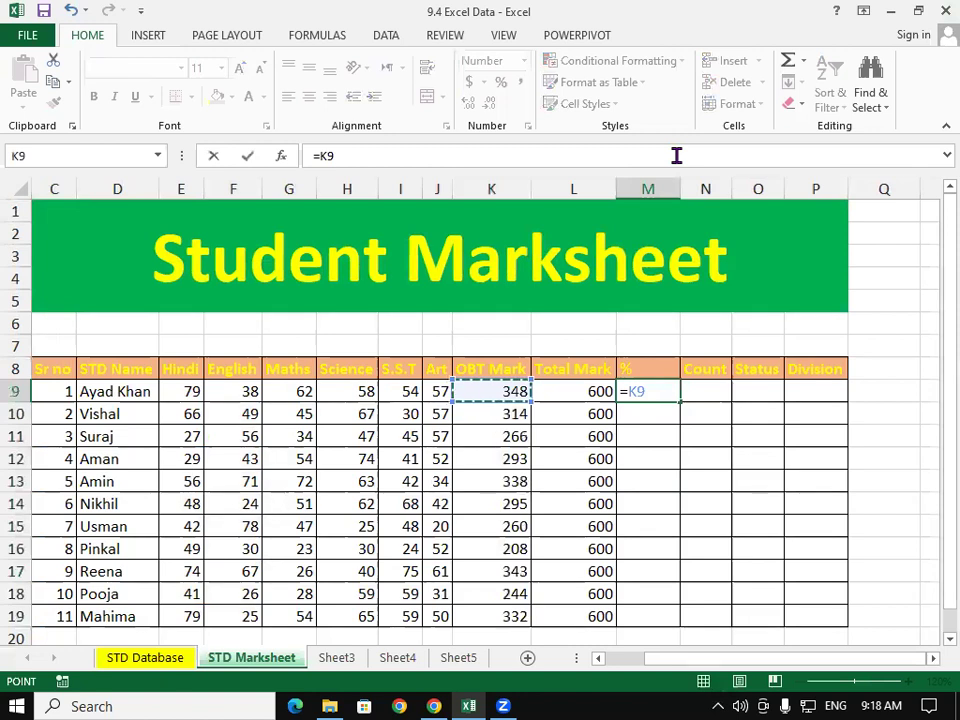
{"action": "type", "text": "*100"}
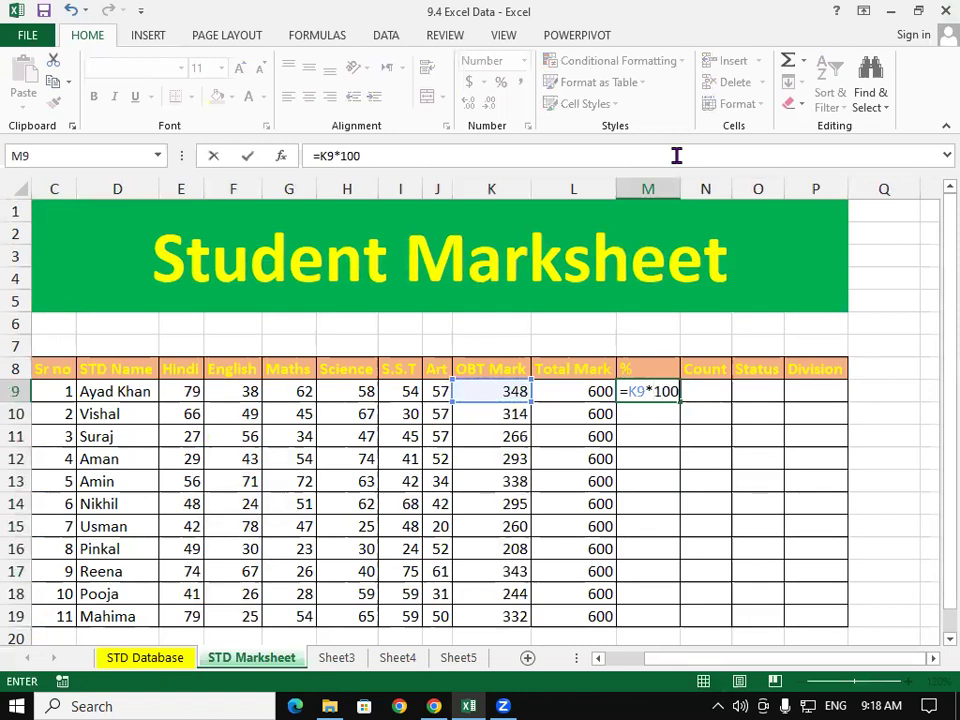
{"action": "type", "text": "/"}
{"action": "left_click", "coordinate": [557, 390]}
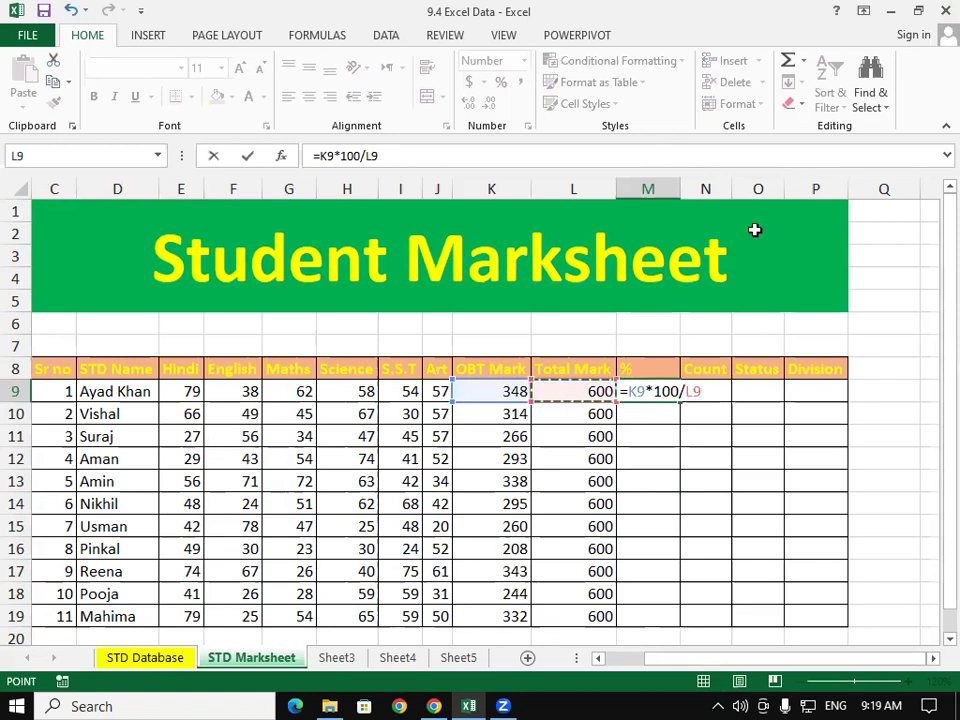
{"action": "key", "text": "Return"}
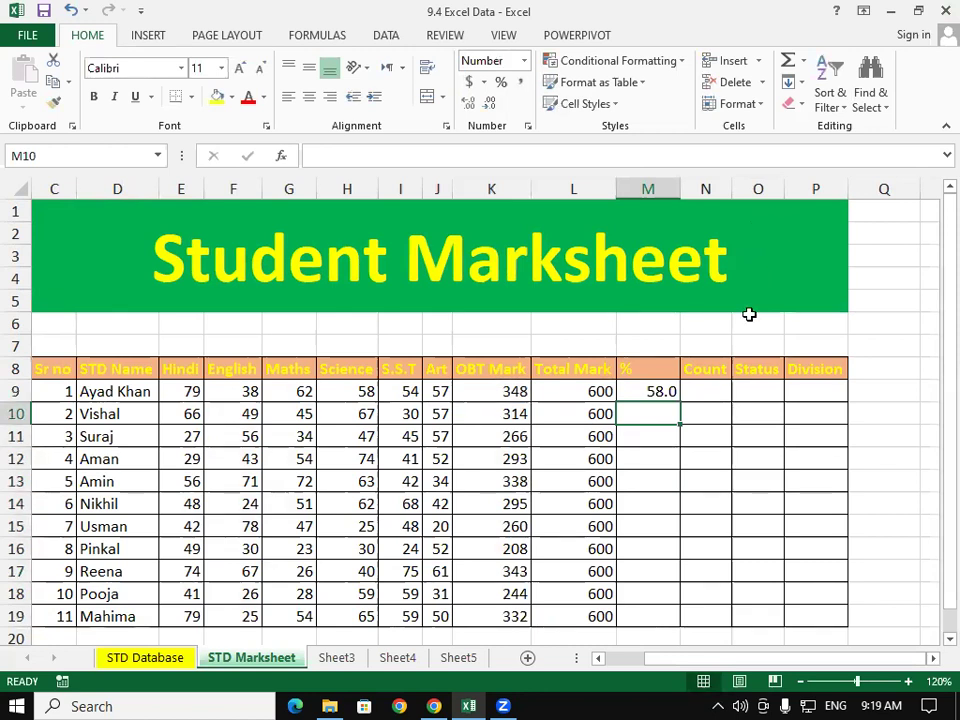
{"action": "left_click", "coordinate": [658, 391]}
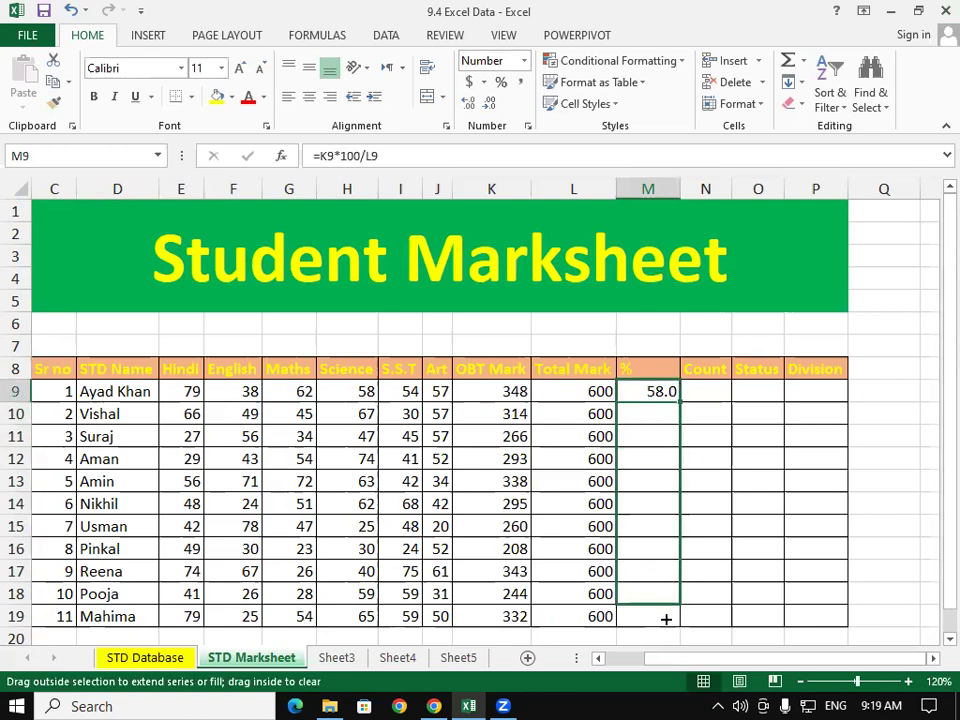
{"action": "left_click_drag", "start_coordinate": [680, 401], "coordinate": [664, 617]}
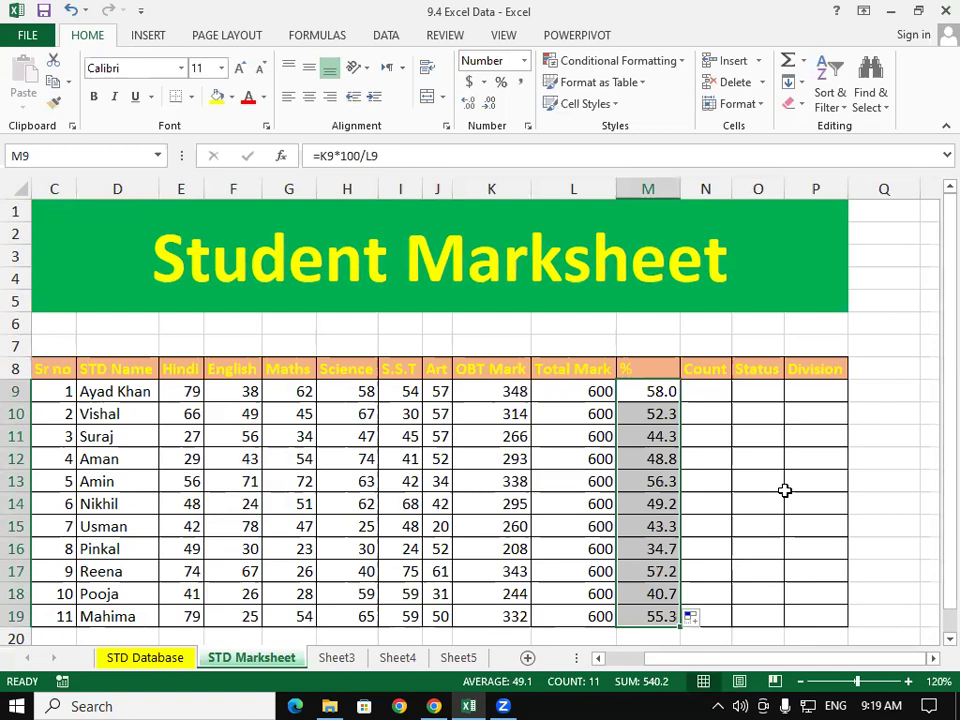
{"action": "left_click", "coordinate": [785, 490]}
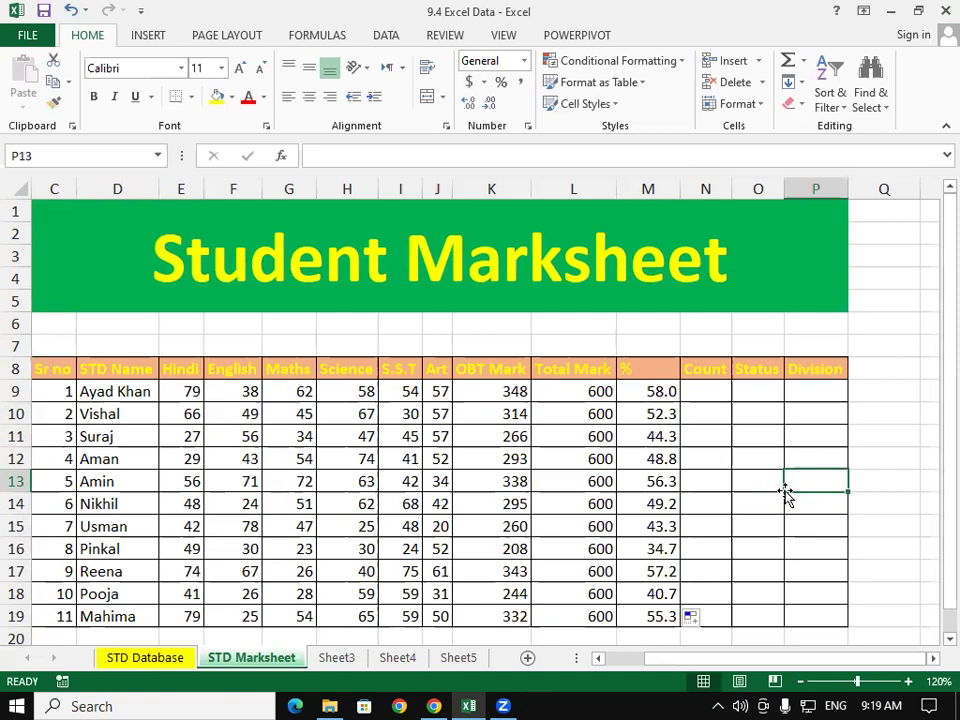
{"action": "left_click", "coordinate": [113, 392]}
{"action": "left_click_drag", "start_coordinate": [184, 391], "coordinate": [439, 391]}
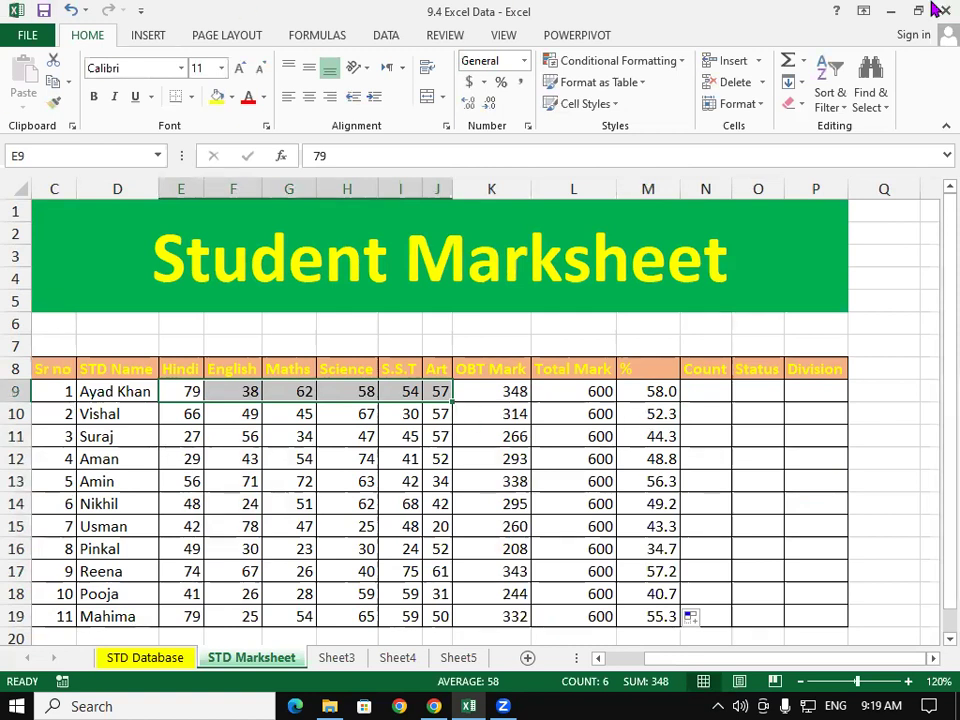
{"action": "left_click_drag", "start_coordinate": [705, 369], "coordinate": [700, 430]}
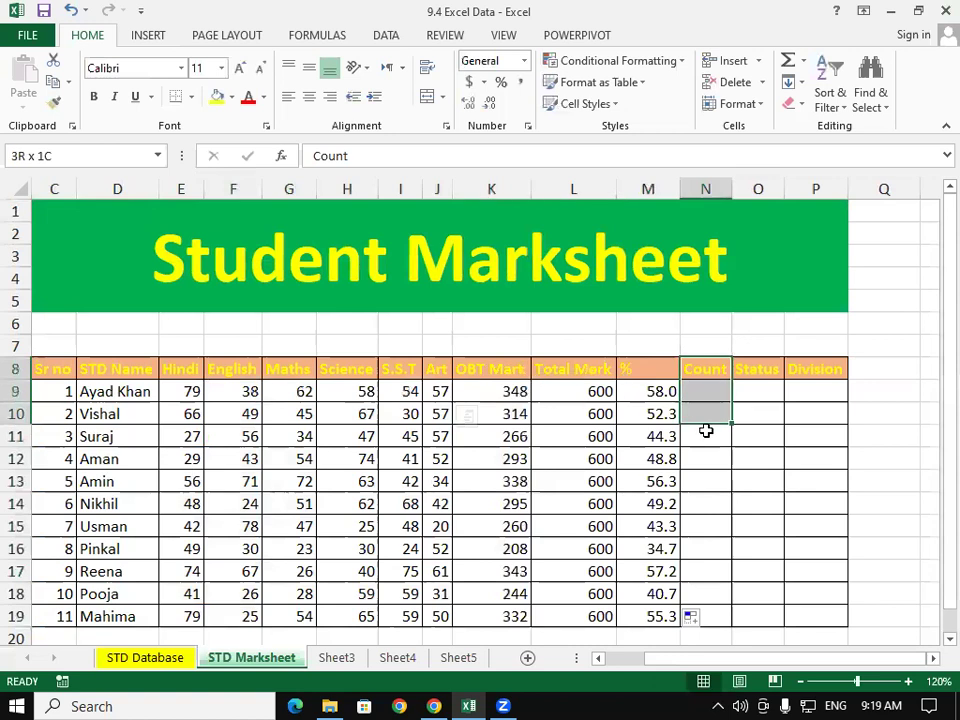
{"action": "left_click", "coordinate": [698, 432]}
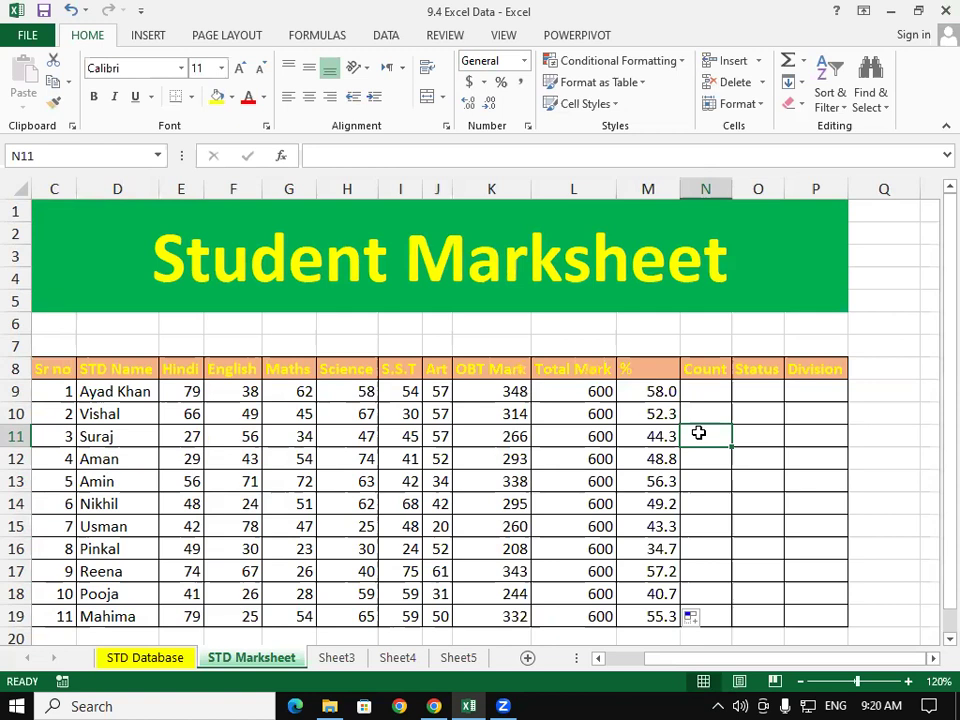
{"action": "left_click", "coordinate": [760, 388]}
{"action": "left_click_drag", "start_coordinate": [760, 388], "coordinate": [759, 516]}
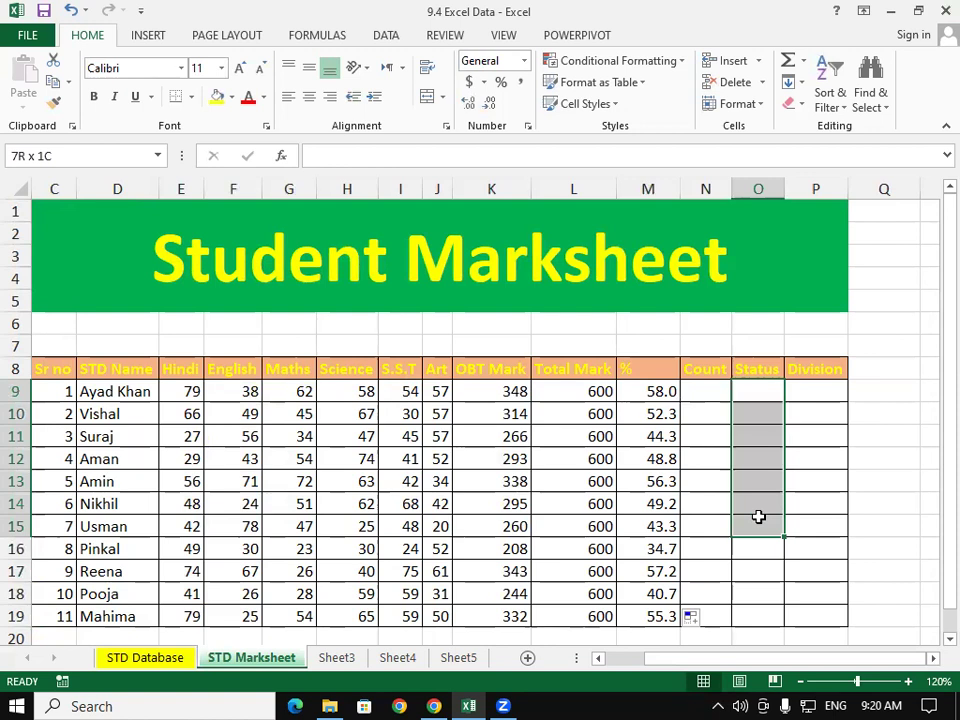
{"action": "left_click", "coordinate": [759, 516]}
{"action": "left_click", "coordinate": [765, 393]}
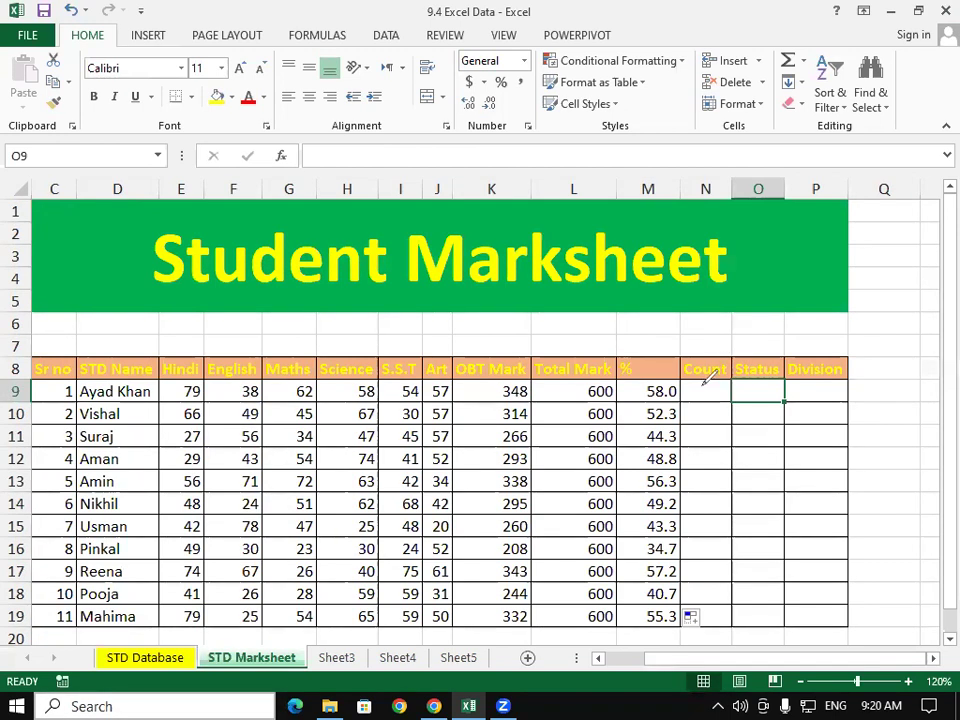
- Hand-write the notes 0 – Pass, 1 – SP and 2 – Fail beside the Total Mark and % columns
{"action": "left_click_drag", "start_coordinate": [594, 330], "coordinate": [603, 320]}
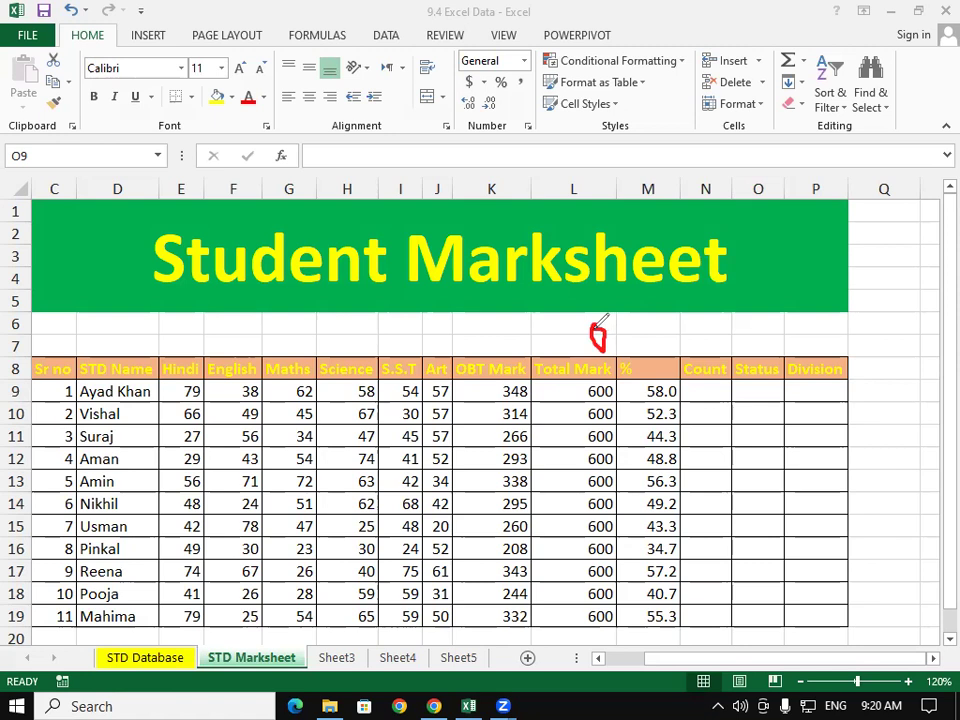
{"action": "mouse_move", "coordinate": [616, 342]}
{"action": "left_mouse_down"}
{"action": "mouse_move", "coordinate": [657, 332]}
{"action": "mouse_move", "coordinate": [686, 340]}
{"action": "left_mouse_up"}
{"action": "mouse_move", "coordinate": [676, 292]}
{"action": "left_mouse_down"}
{"action": "mouse_move", "coordinate": [733, 322]}
{"action": "mouse_move", "coordinate": [758, 319]}
{"action": "left_mouse_up"}
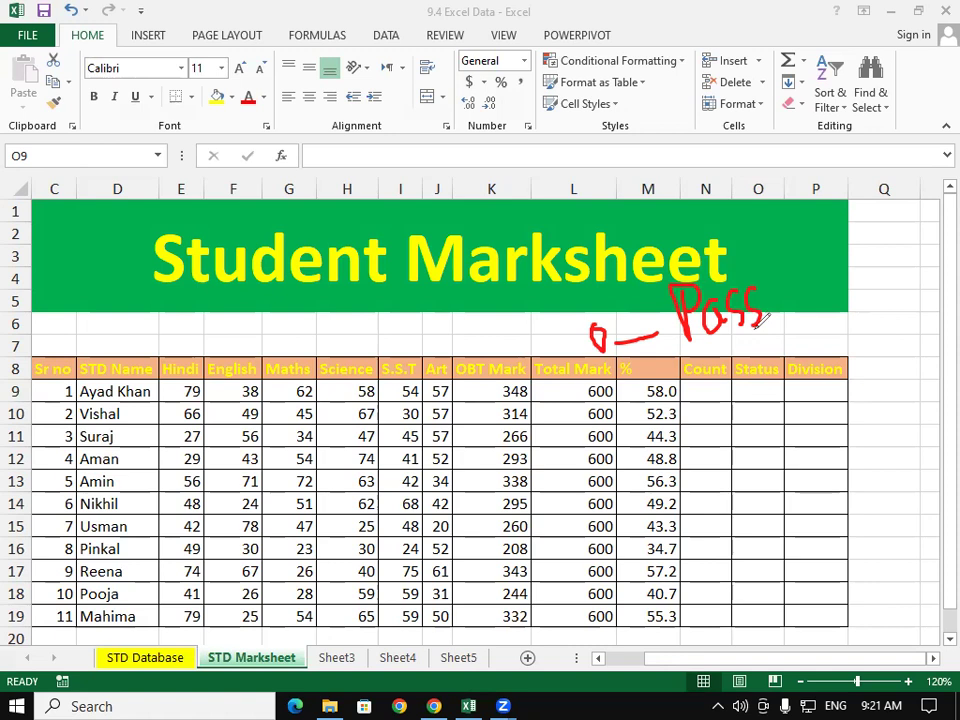
{"action": "mouse_move", "coordinate": [612, 379]}
{"action": "left_mouse_down"}
{"action": "mouse_move", "coordinate": [625, 432]}
{"action": "mouse_move", "coordinate": [676, 403]}
{"action": "left_mouse_up"}
{"action": "left_click_drag", "start_coordinate": [720, 367], "coordinate": [712, 410]}
{"action": "mouse_move", "coordinate": [765, 362]}
{"action": "left_mouse_down"}
{"action": "mouse_move", "coordinate": [761, 398]}
{"action": "mouse_move", "coordinate": [778, 362]}
{"action": "left_mouse_up"}
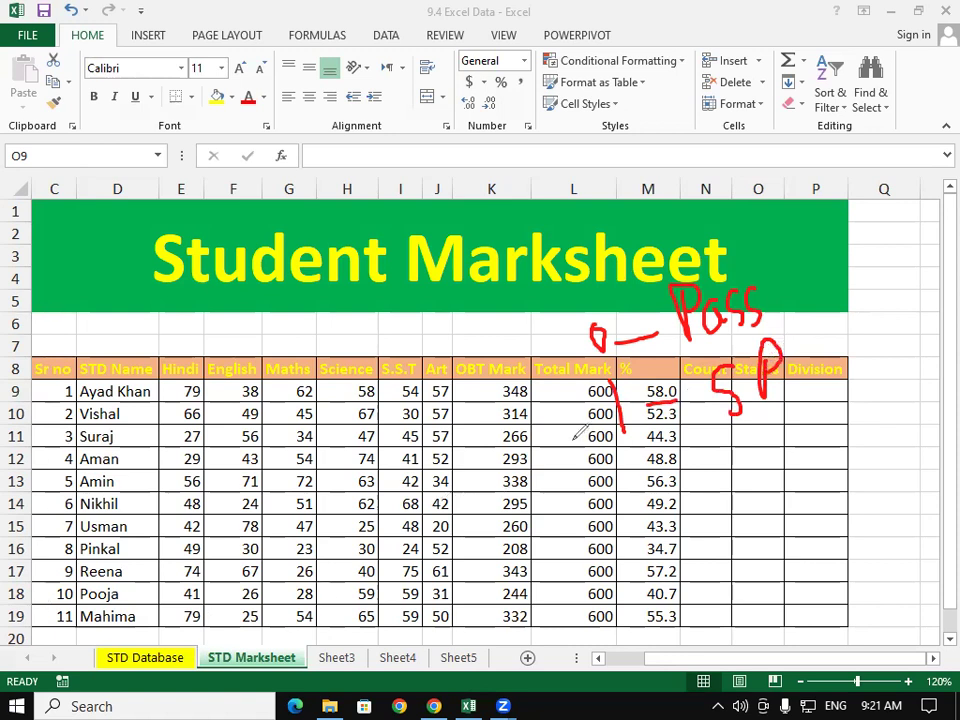
{"action": "mouse_move", "coordinate": [627, 443]}
{"action": "left_mouse_down"}
{"action": "mouse_move", "coordinate": [662, 470]}
{"action": "mouse_move", "coordinate": [694, 450]}
{"action": "mouse_move", "coordinate": [745, 476]}
{"action": "left_mouse_up"}
{"action": "mouse_move", "coordinate": [739, 431]}
{"action": "left_mouse_down"}
{"action": "mouse_move", "coordinate": [762, 428]}
{"action": "mouse_move", "coordinate": [761, 445]}
{"action": "mouse_move", "coordinate": [781, 449]}
{"action": "mouse_move", "coordinate": [796, 447]}
{"action": "mouse_move", "coordinate": [793, 418]}
{"action": "mouse_move", "coordinate": [818, 432]}
{"action": "left_mouse_up"}
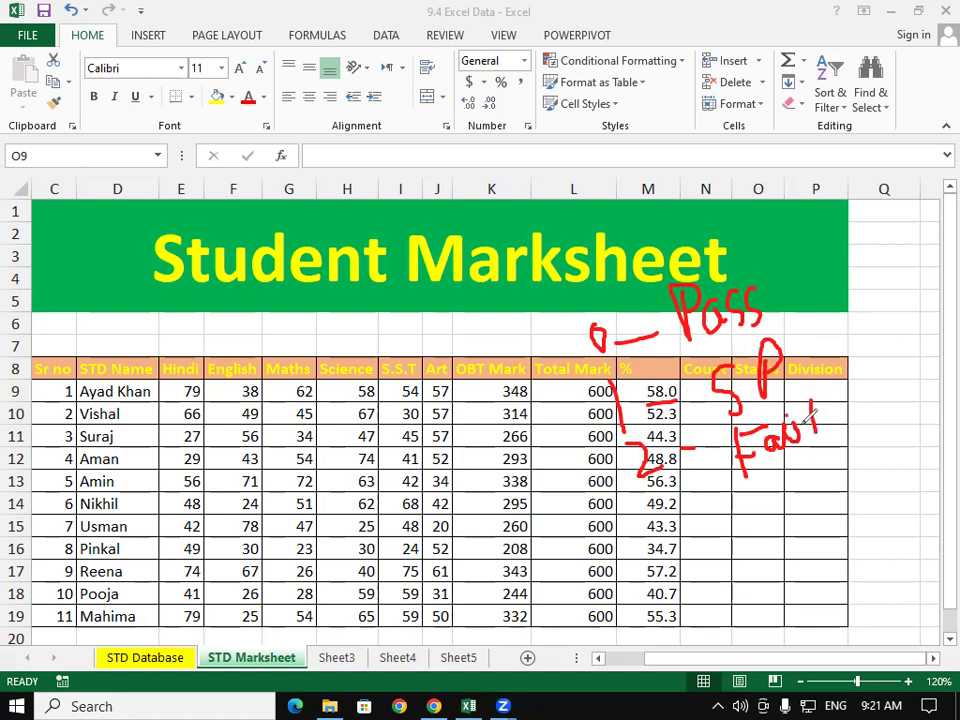
{"action": "left_click_drag", "start_coordinate": [743, 417], "coordinate": [778, 385]}
- Erase all the pen notes and exit drawing mode
{"action": "key", "text": "e"}
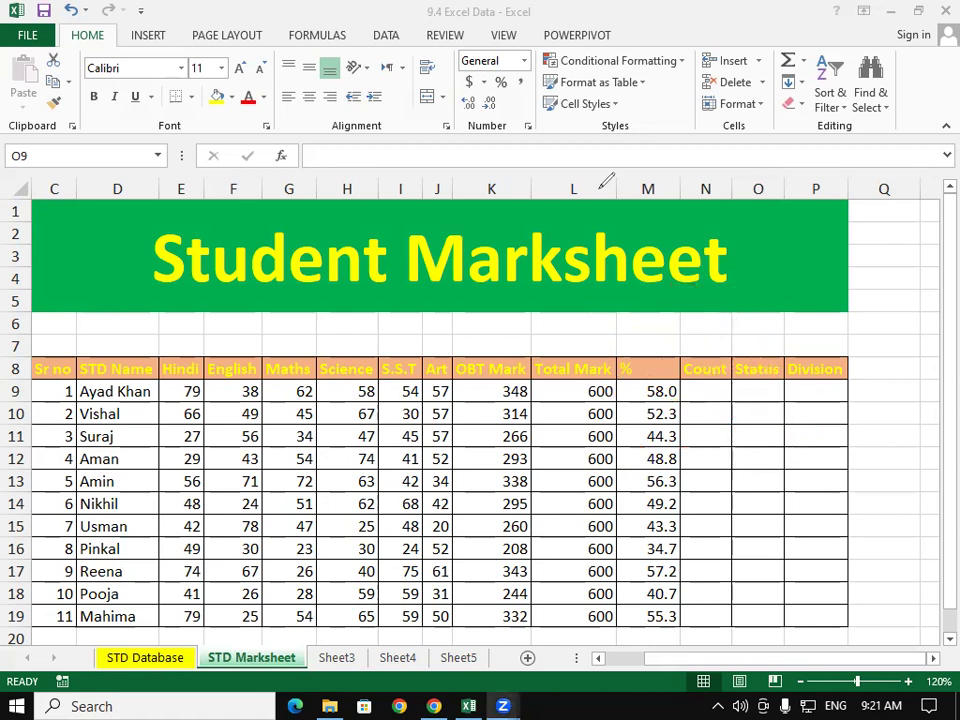
{"action": "key", "text": "Escape"}
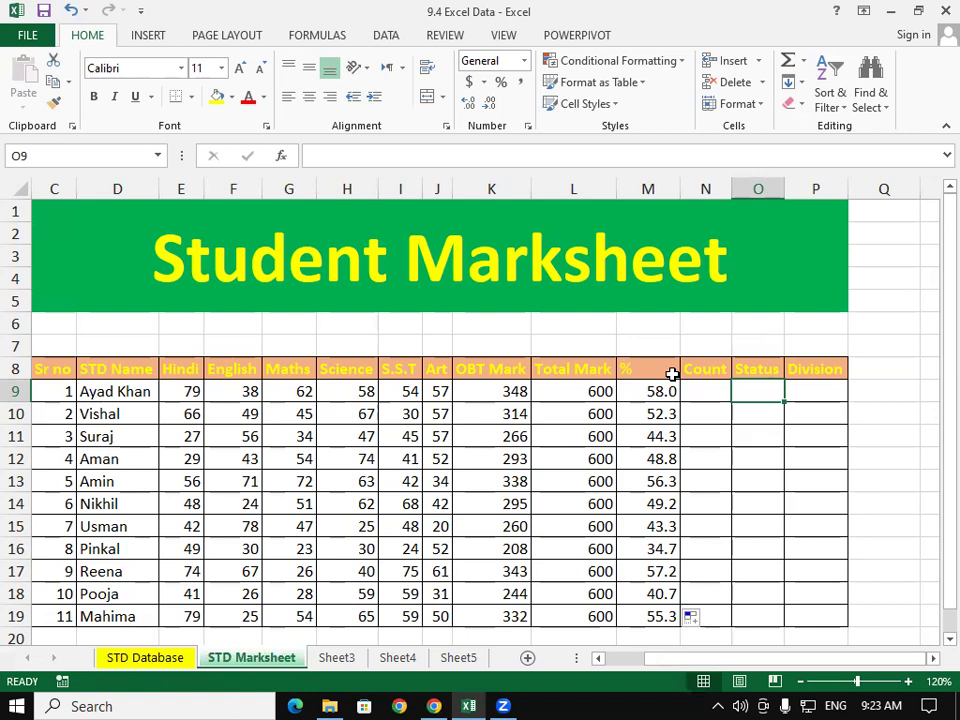
- Enter =COUNTIF(E9:J9,"<33") in N9 for the first student's marks
{"action": "left_click", "coordinate": [682, 391]}
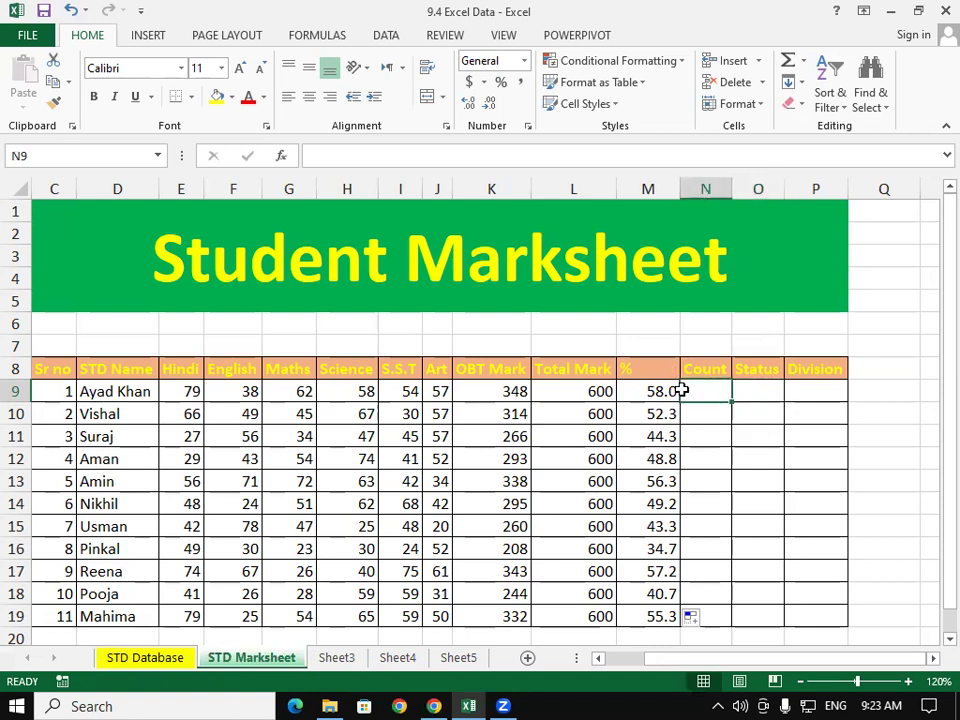
{"action": "type", "text": "="}
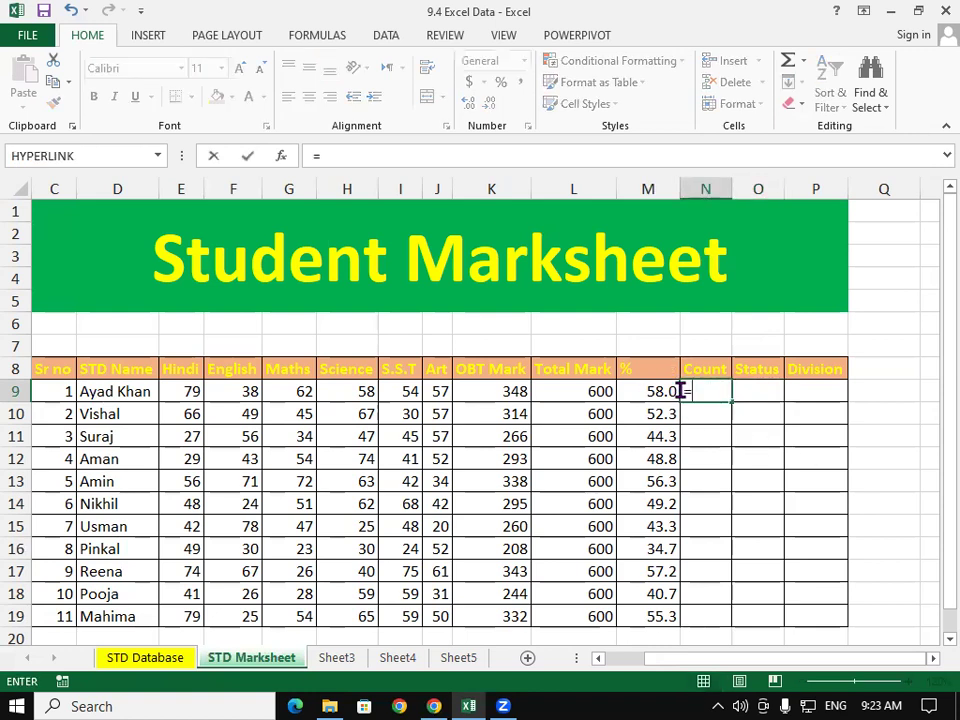
{"action": "type", "text": "co"}
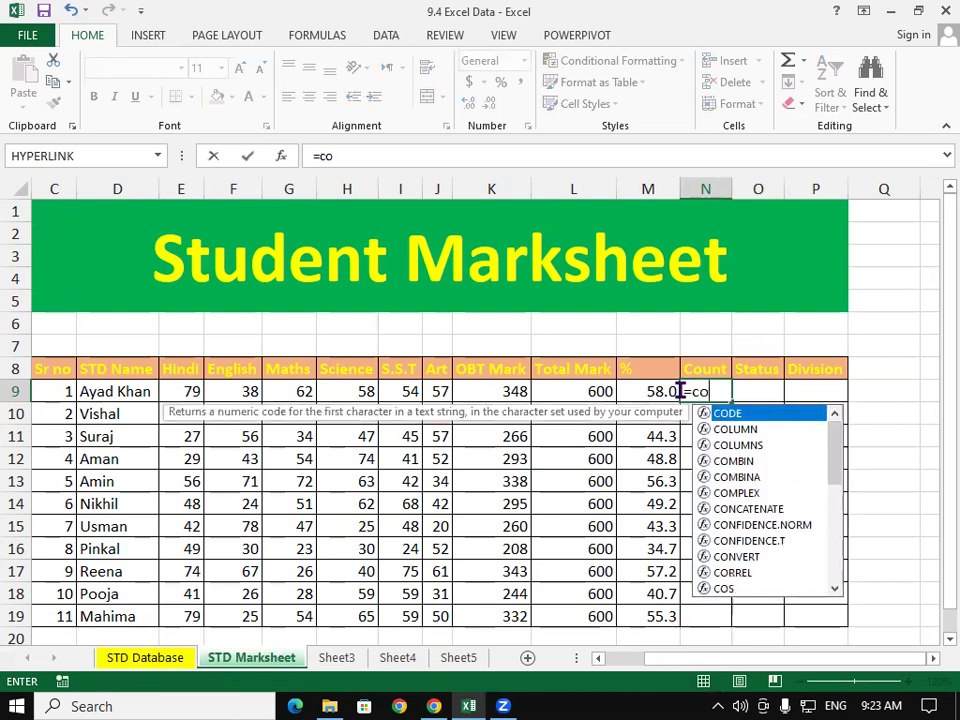
{"action": "type", "text": "untif"}
{"action": "key", "text": "Tab"}
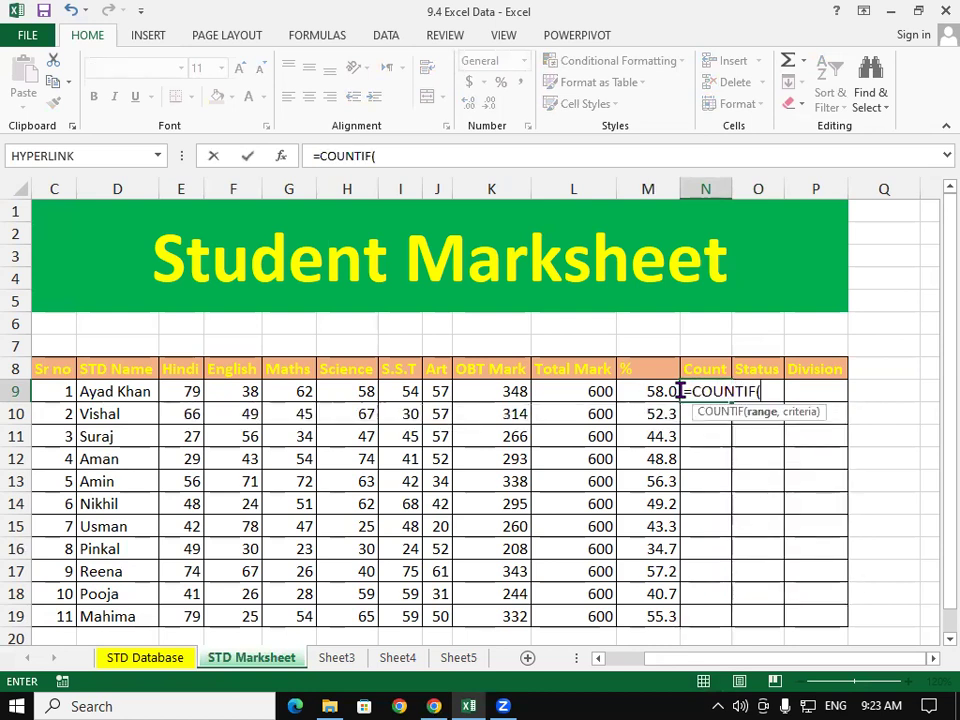
{"action": "key", "text": "Return"}
{"action": "key", "text": "Return"}
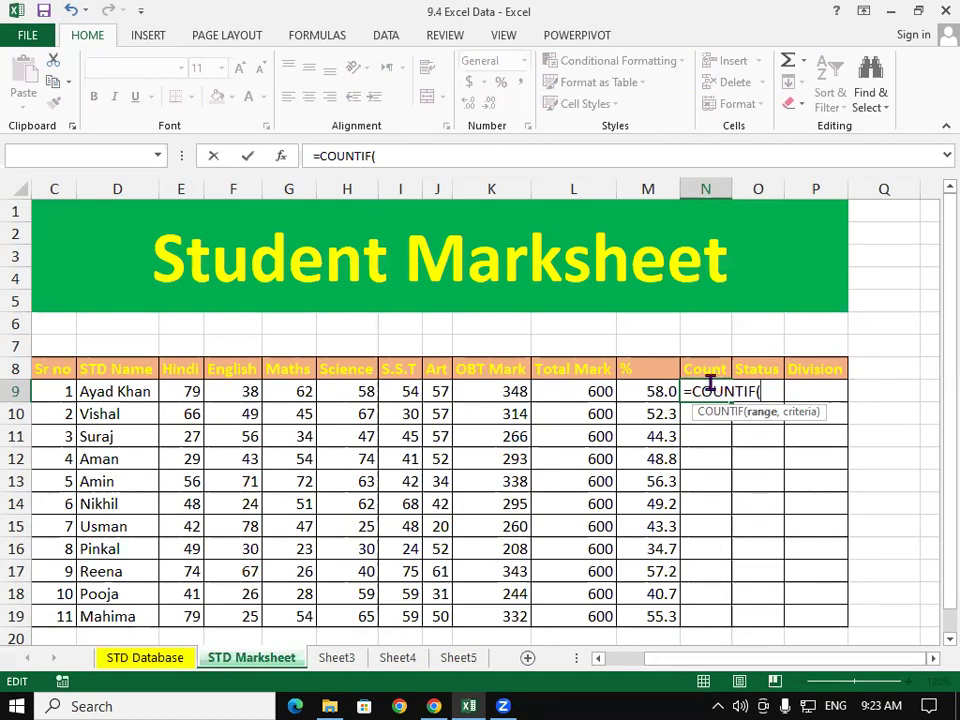
{"action": "mouse_move", "coordinate": [178, 391]}
{"action": "left_mouse_down"}
{"action": "mouse_move", "coordinate": [465, 386]}
{"action": "mouse_move", "coordinate": [433, 388]}
{"action": "left_mouse_up"}
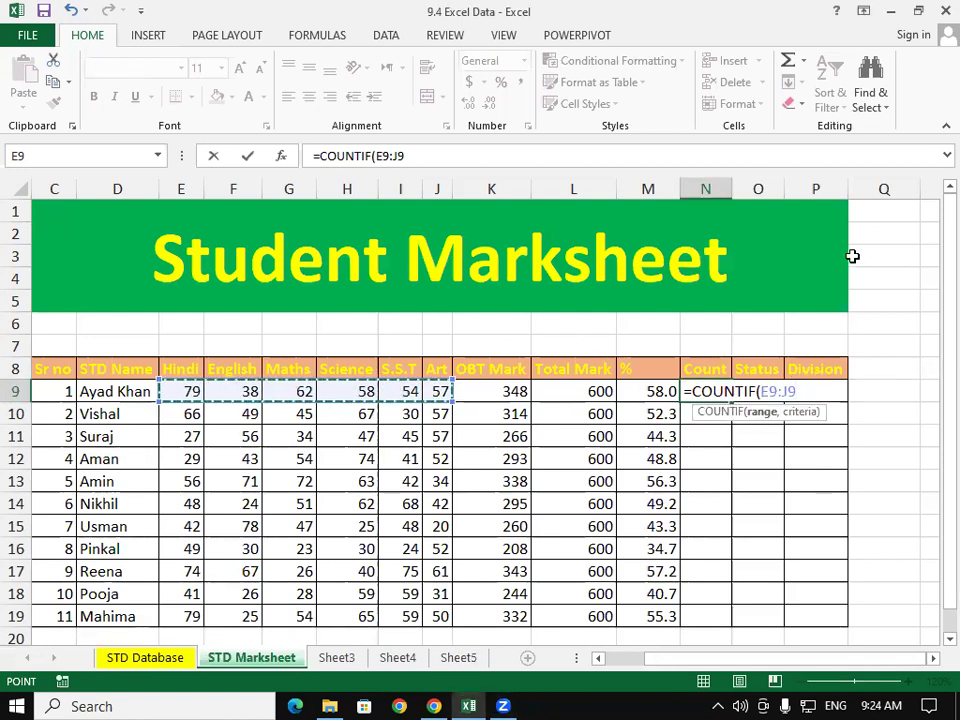
{"action": "type", "text": ","}
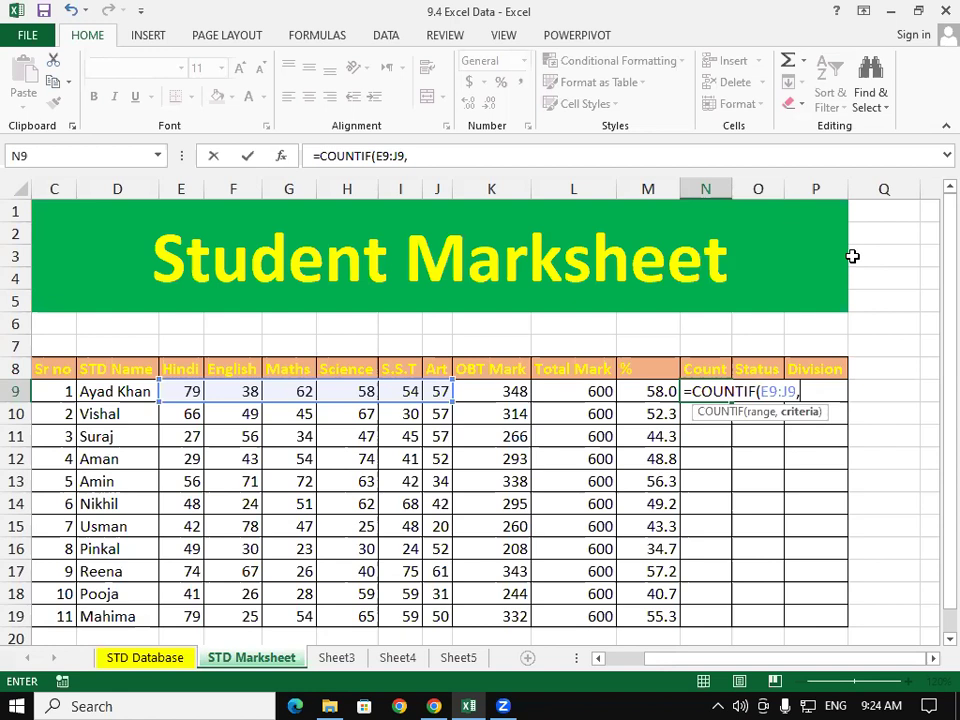
{"action": "type", "text": "\"<33"}
{"action": "type", "text": "\")"}
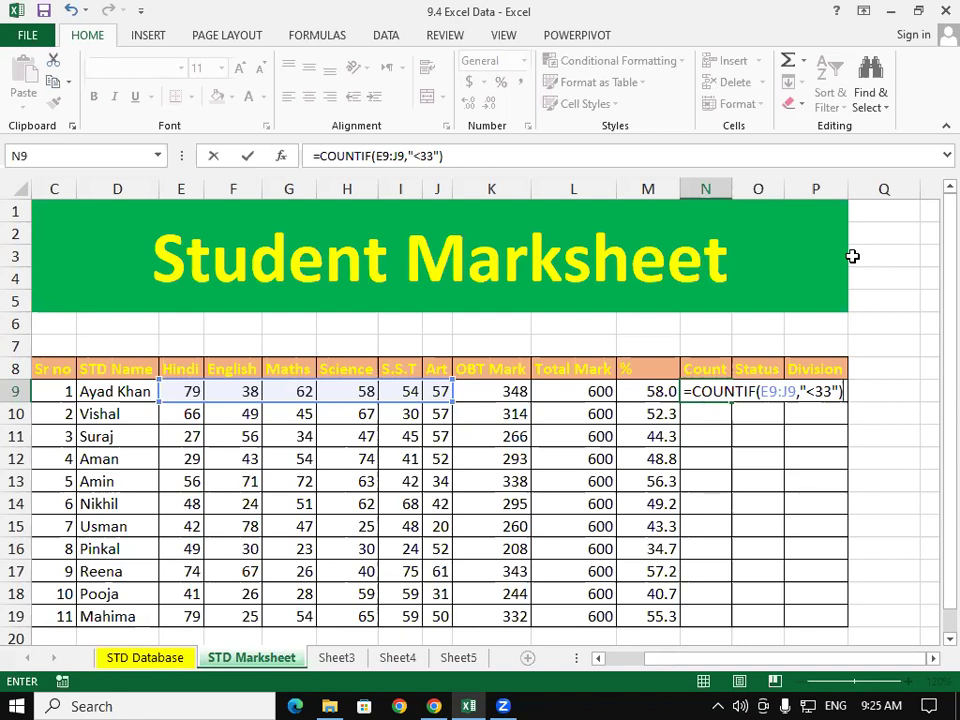
{"action": "key", "text": "Return"}
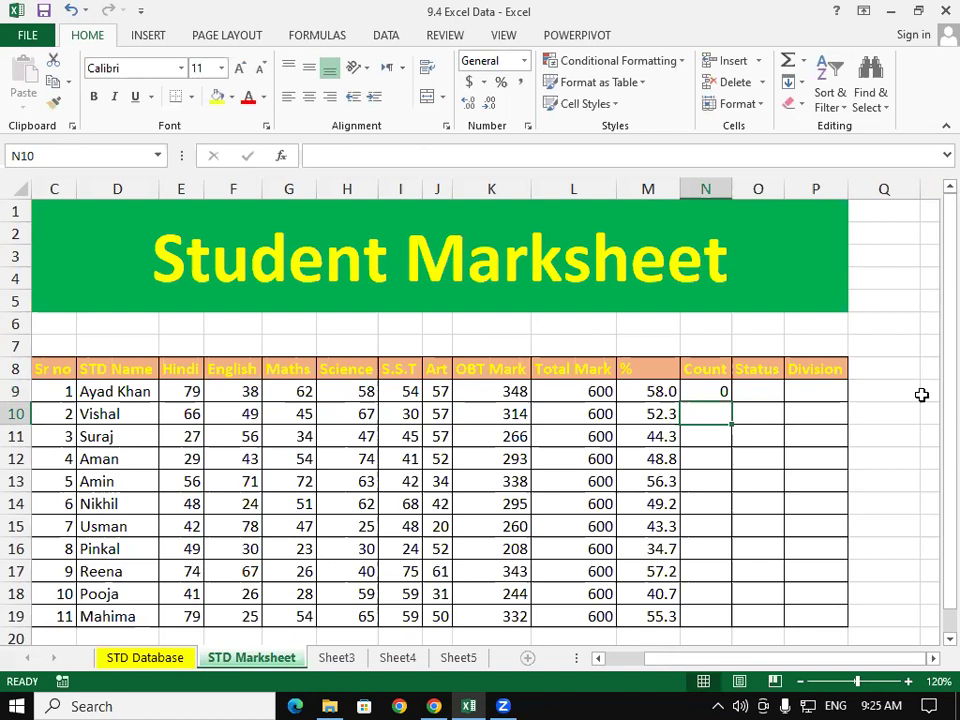
{"action": "left_click_drag", "start_coordinate": [195, 391], "coordinate": [437, 391]}
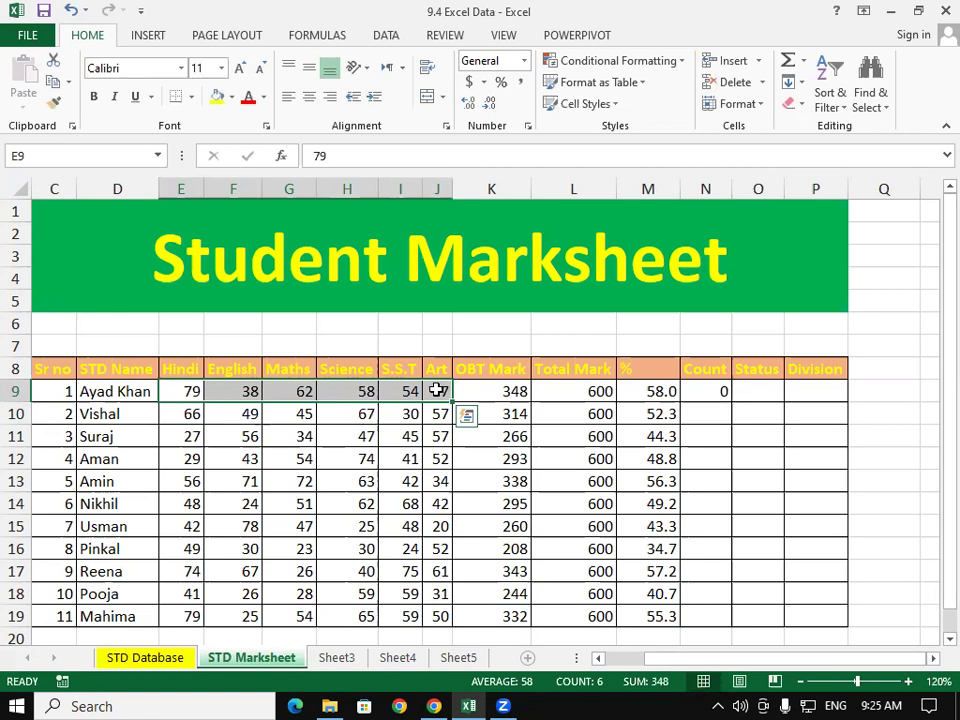
- Change E9 (Hindi) to 32 and G9 (Maths) to 22, then check the count in N9
{"action": "left_click", "coordinate": [174, 394]}
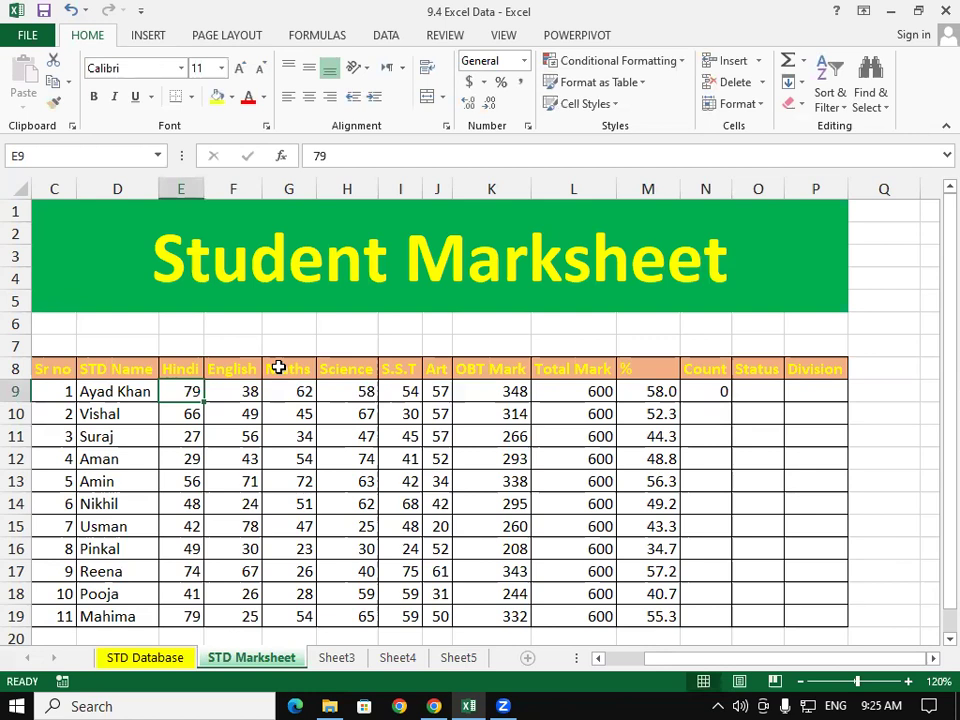
{"action": "type", "text": "32"}
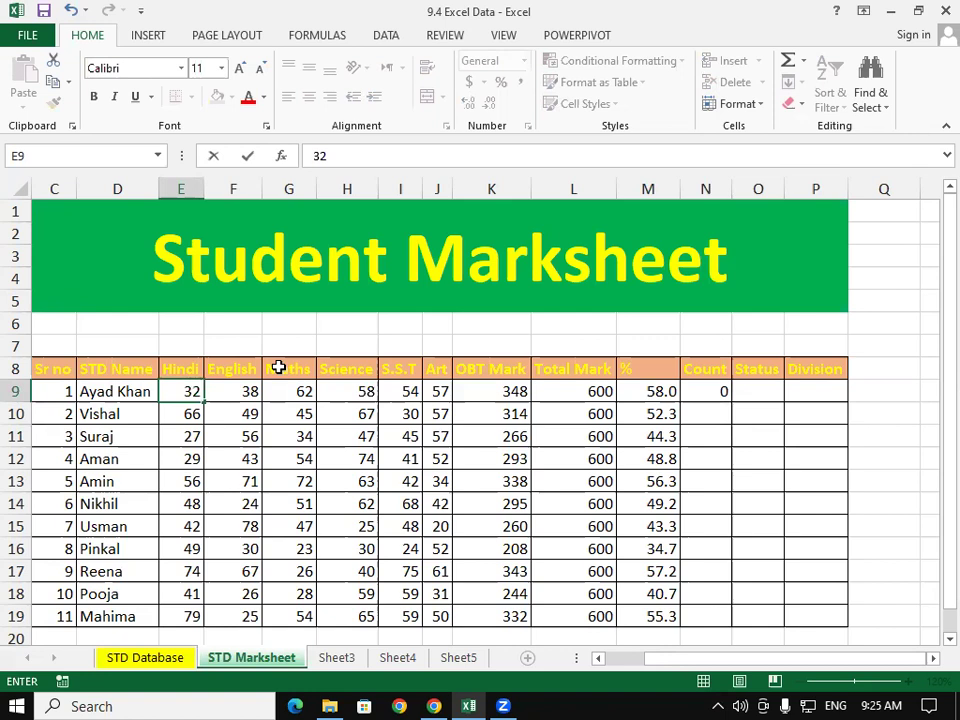
{"action": "key", "text": "Return"}
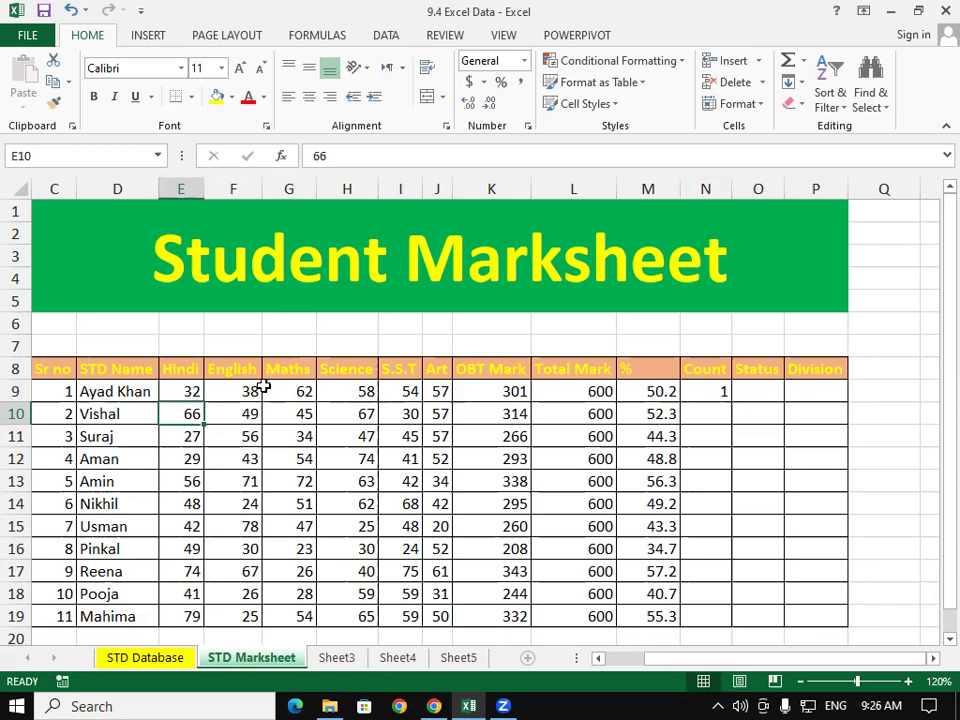
{"action": "left_click", "coordinate": [298, 391]}
{"action": "type", "text": "22"}
{"action": "key", "text": "Return"}
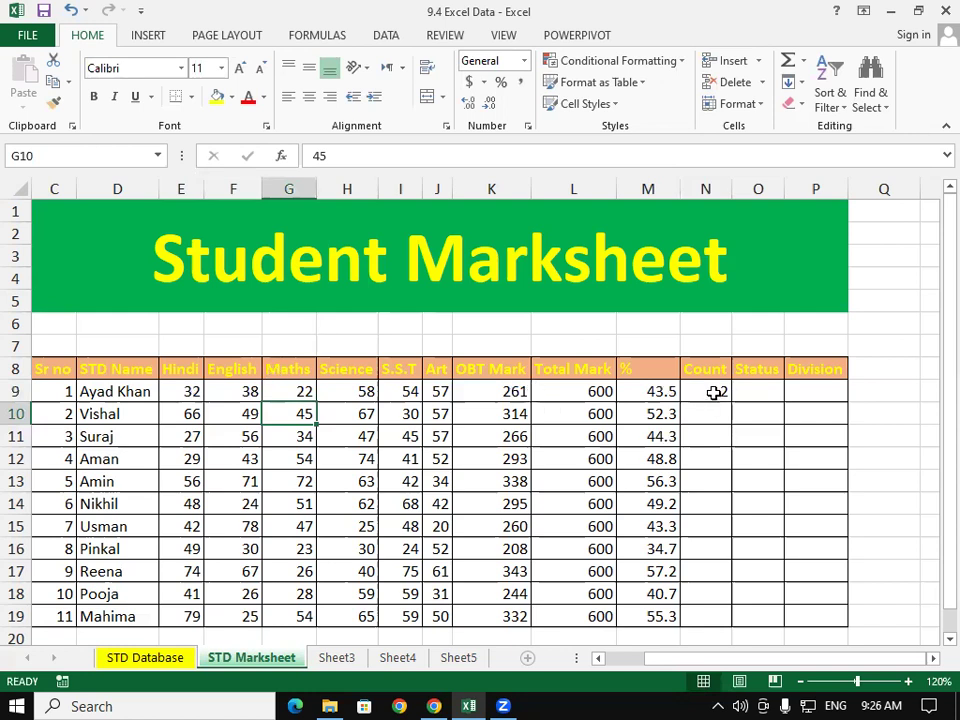
{"action": "left_click", "coordinate": [716, 391]}
- Fill the COUNTIF formula down to N19 and compare the counts with rows 10, 11 and 16
{"action": "mouse_move", "coordinate": [730, 402]}
{"action": "left_mouse_down"}
{"action": "mouse_move", "coordinate": [739, 569]}
{"action": "mouse_move", "coordinate": [731, 620]}
{"action": "left_mouse_up"}
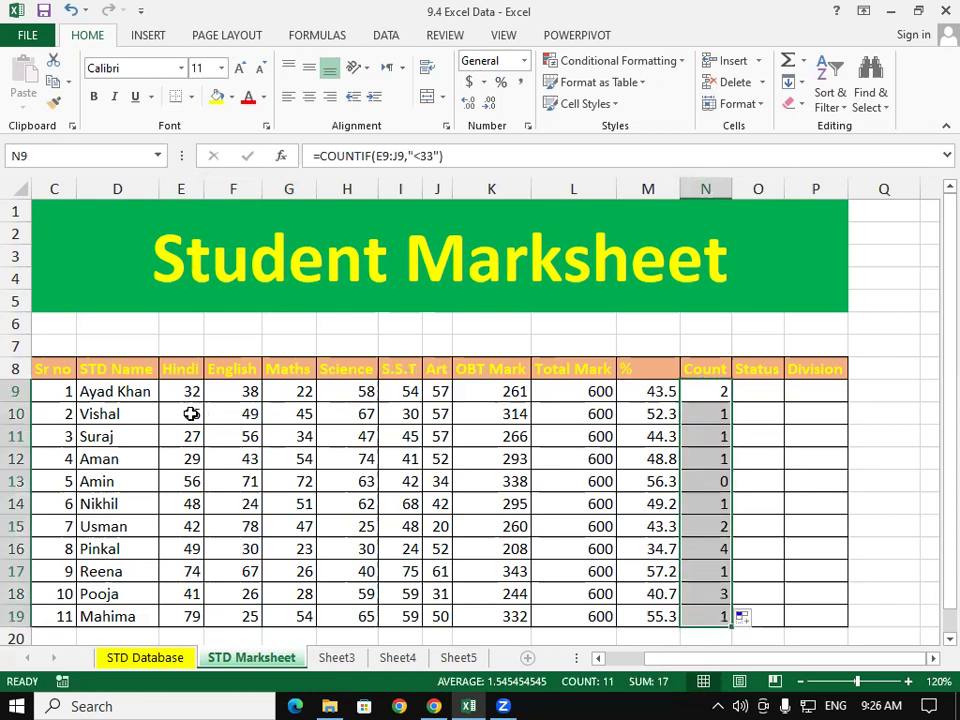
{"action": "left_click_drag", "start_coordinate": [189, 414], "coordinate": [401, 436]}
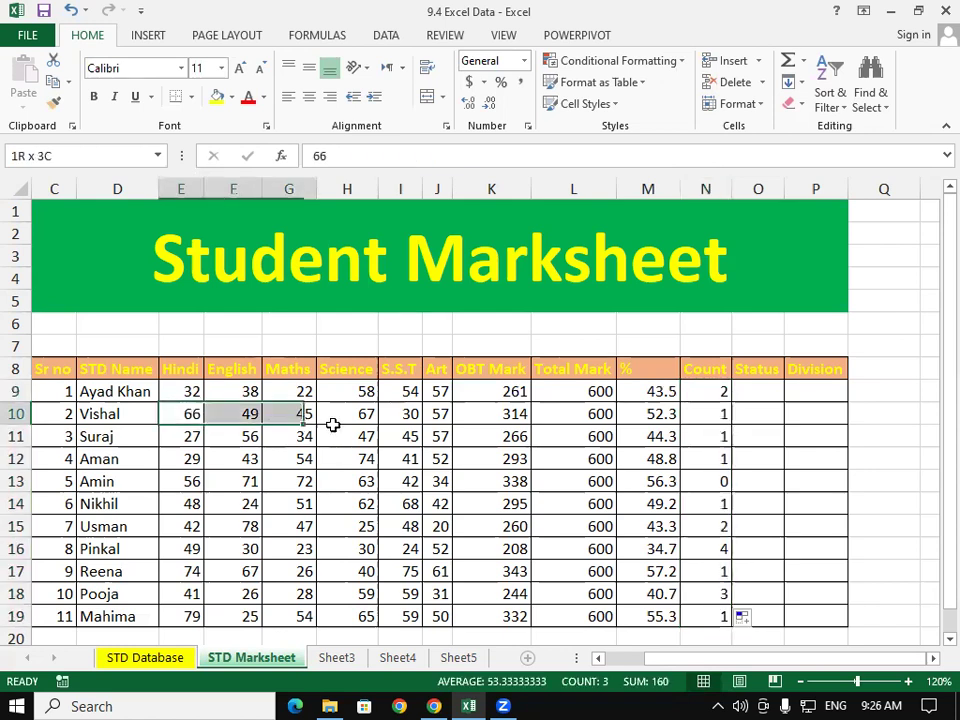
{"action": "left_click", "coordinate": [401, 411]}
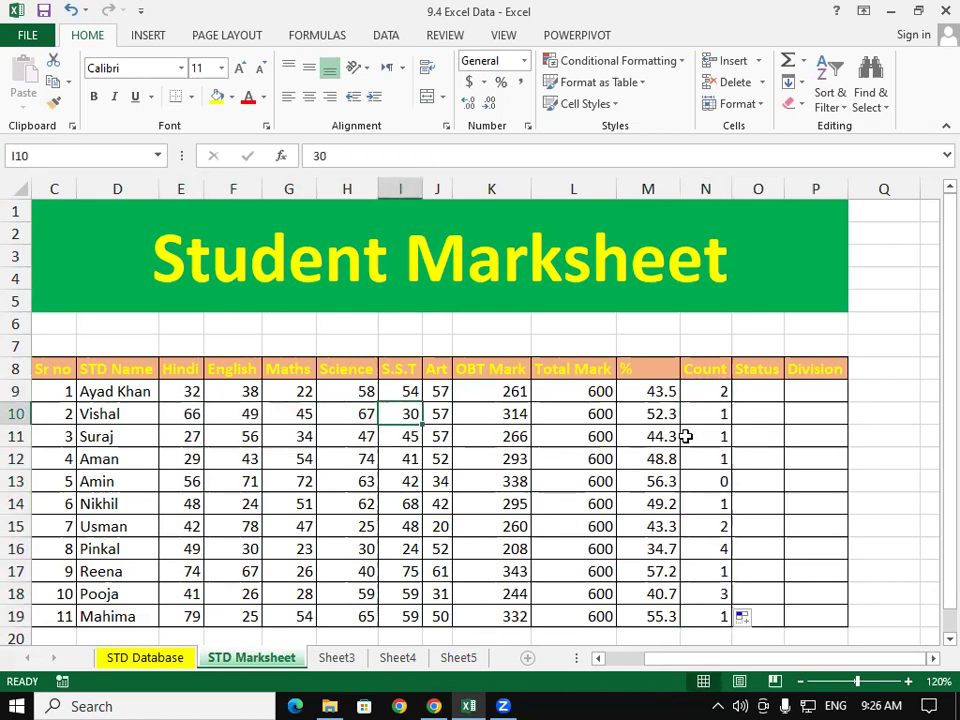
{"action": "left_click_drag", "start_coordinate": [686, 435], "coordinate": [350, 436]}
{"action": "left_click_drag", "start_coordinate": [134, 427], "coordinate": [118, 432]}
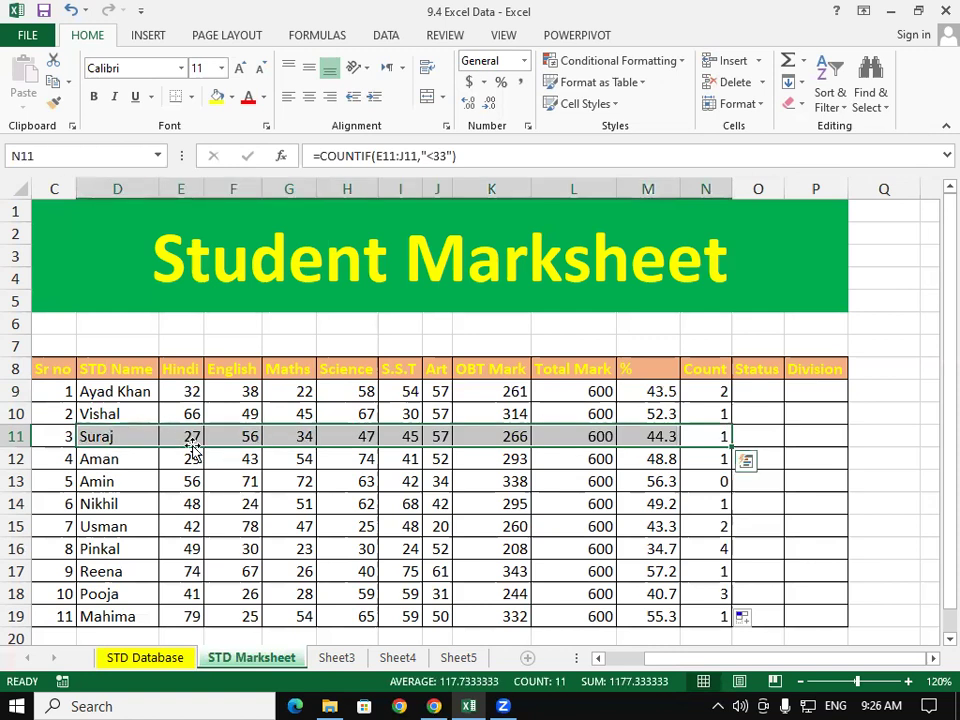
{"action": "left_click", "coordinate": [190, 436]}
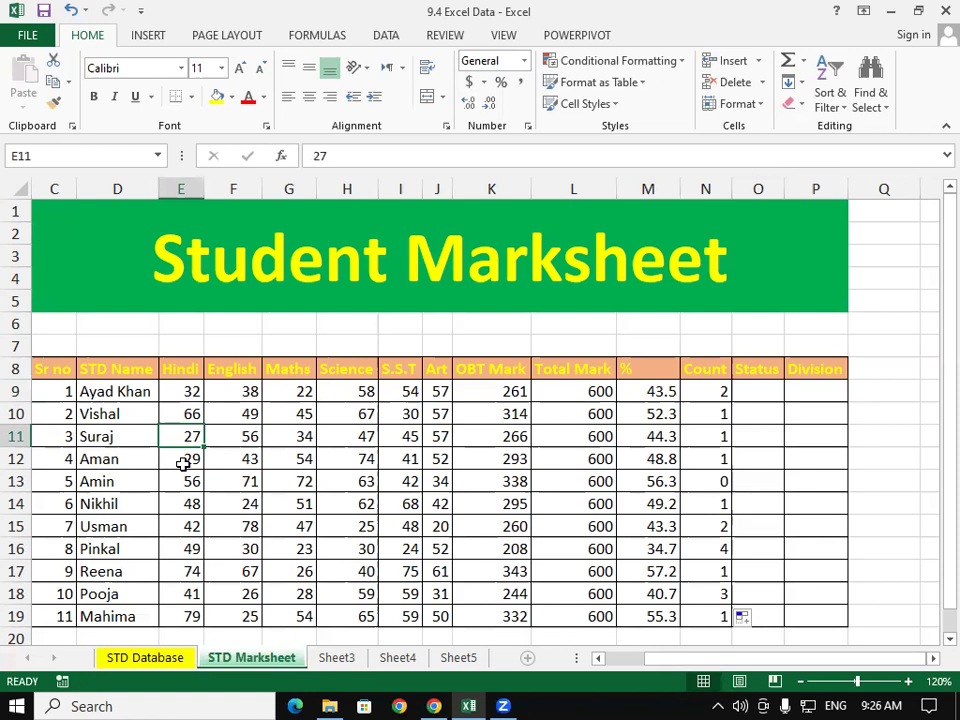
{"action": "left_click_drag", "start_coordinate": [95, 548], "coordinate": [440, 550]}
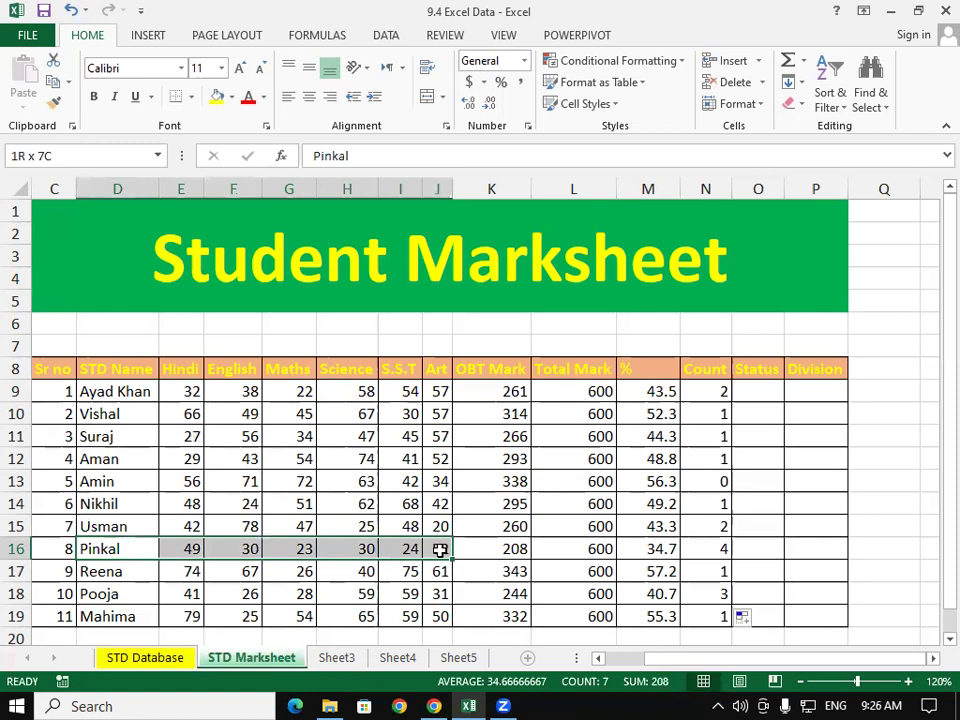
{"action": "left_click_drag", "start_coordinate": [440, 550], "coordinate": [440, 550]}
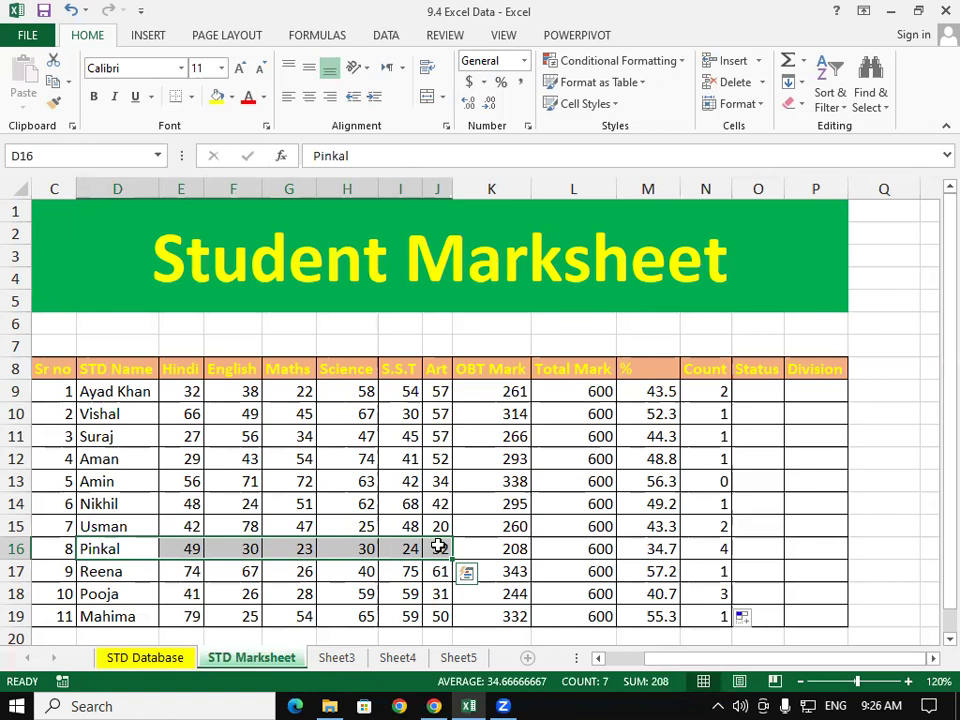
- Check the copied count formulas in N9, N10 and N13, including the fifth student's 0
{"action": "left_click", "coordinate": [707, 394]}
{"action": "left_click", "coordinate": [703, 408]}
{"action": "left_click", "coordinate": [703, 480]}
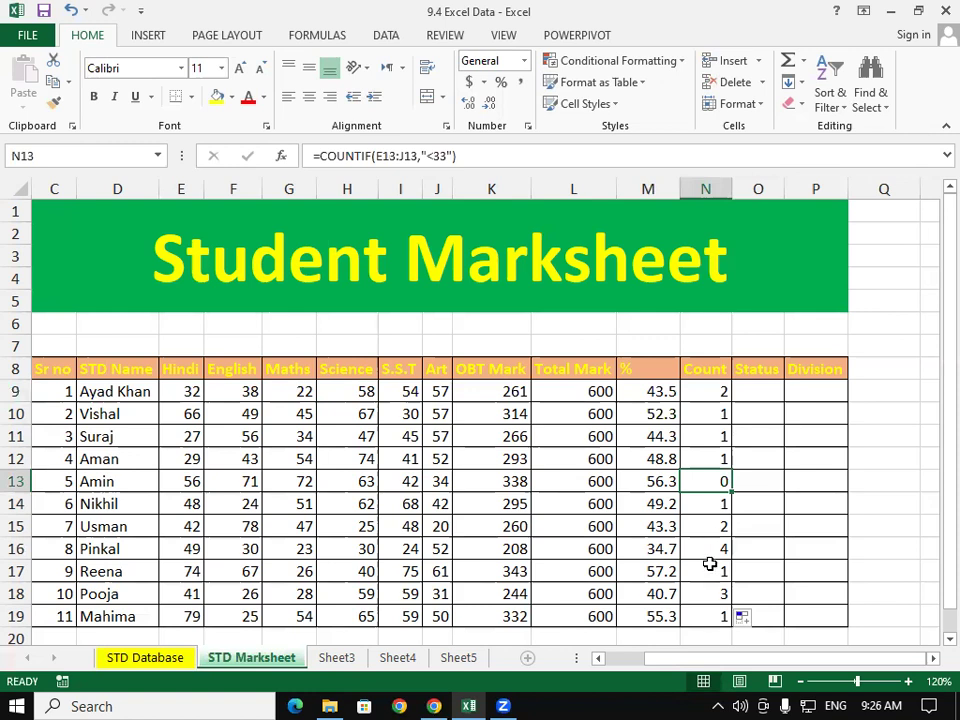
{"action": "left_click_drag", "start_coordinate": [692, 478], "coordinate": [68, 481]}
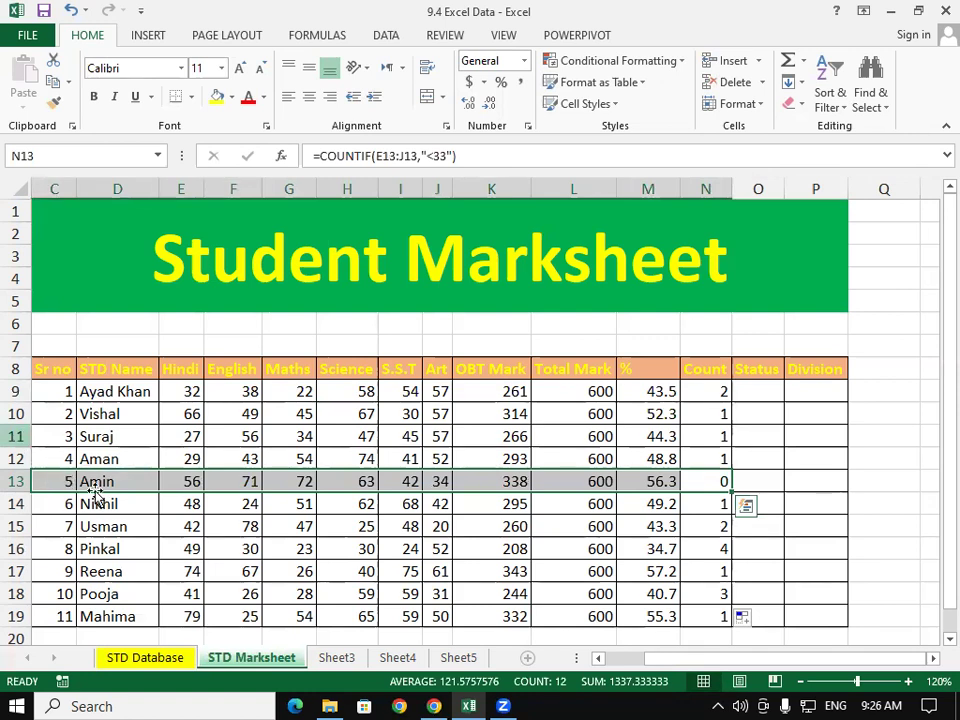
{"action": "left_click", "coordinate": [706, 415]}
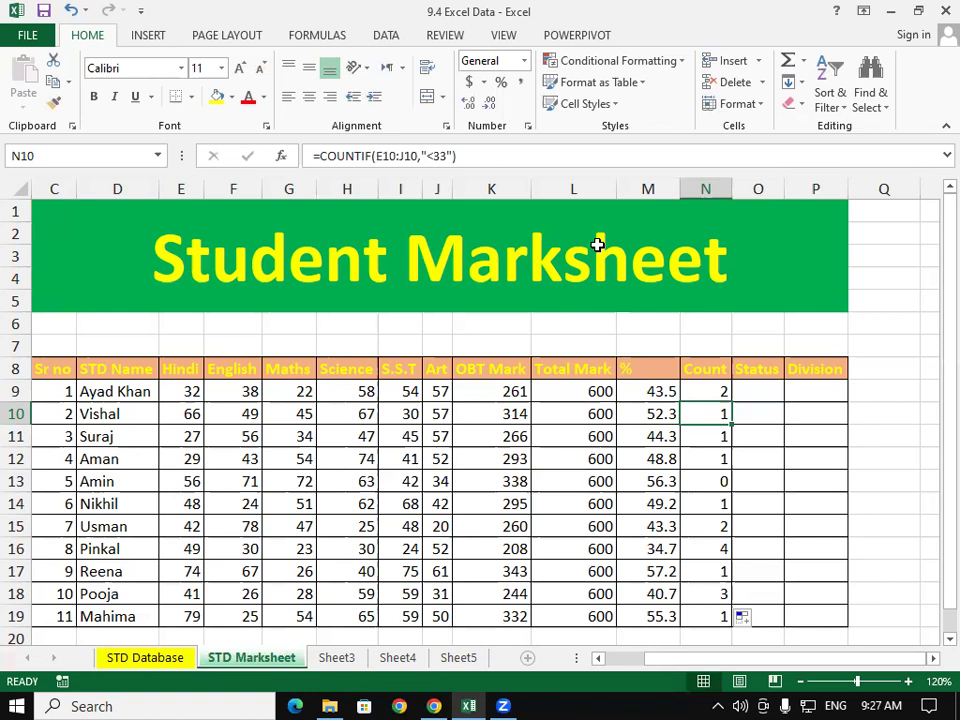
- In O9 type =IF(N9=0,"Pass" as the first Status test
{"action": "left_click", "coordinate": [763, 386]}
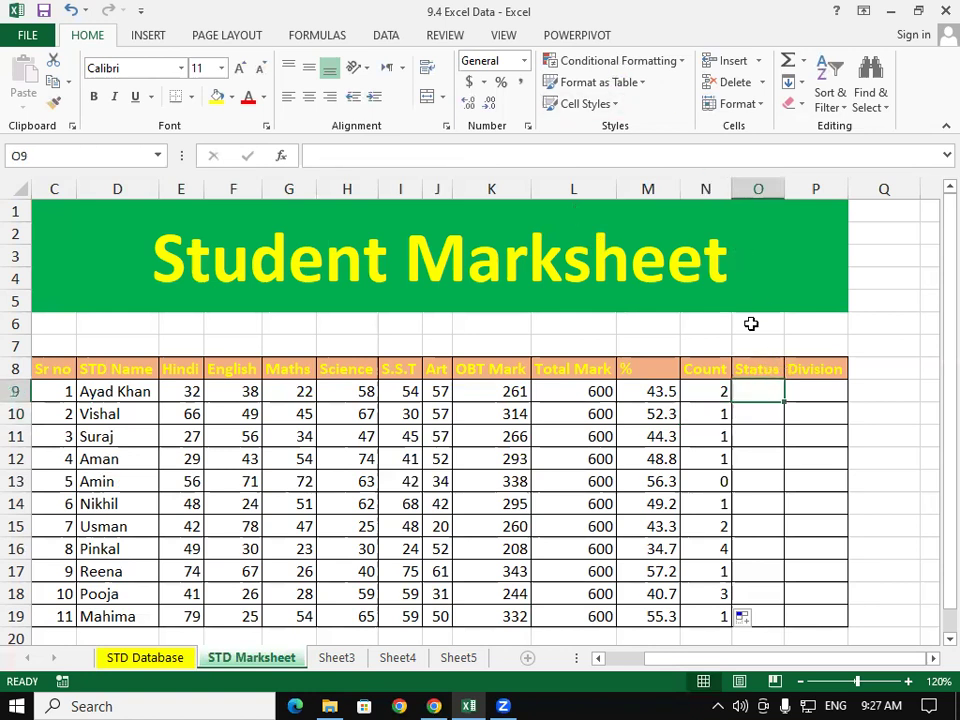
{"action": "type", "text": "="}
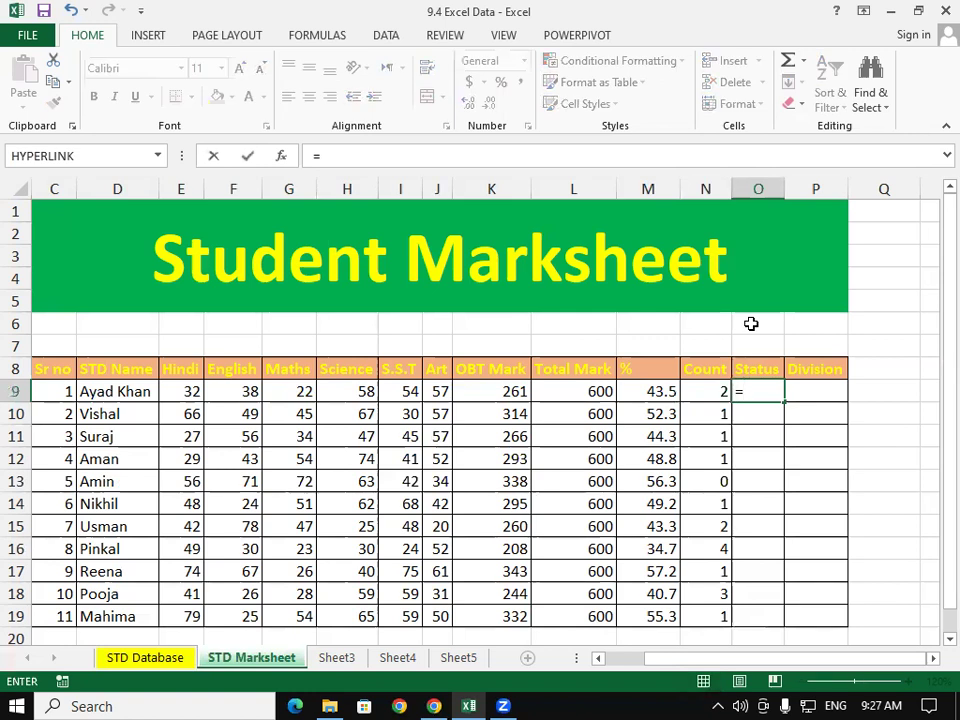
{"action": "type", "text": "if"}
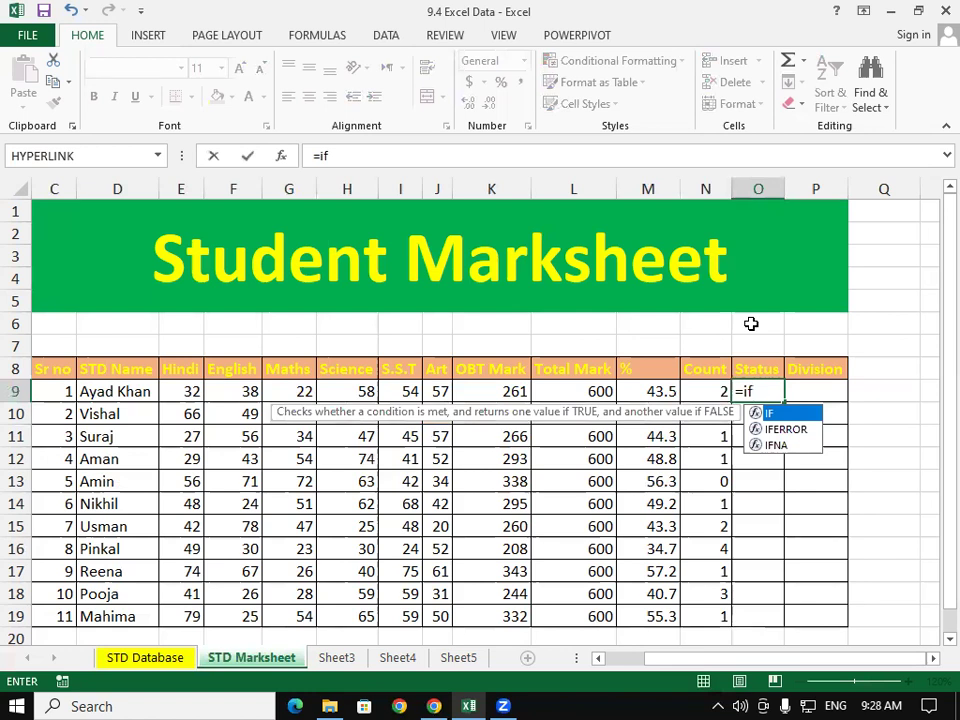
{"action": "type", "text": "("}
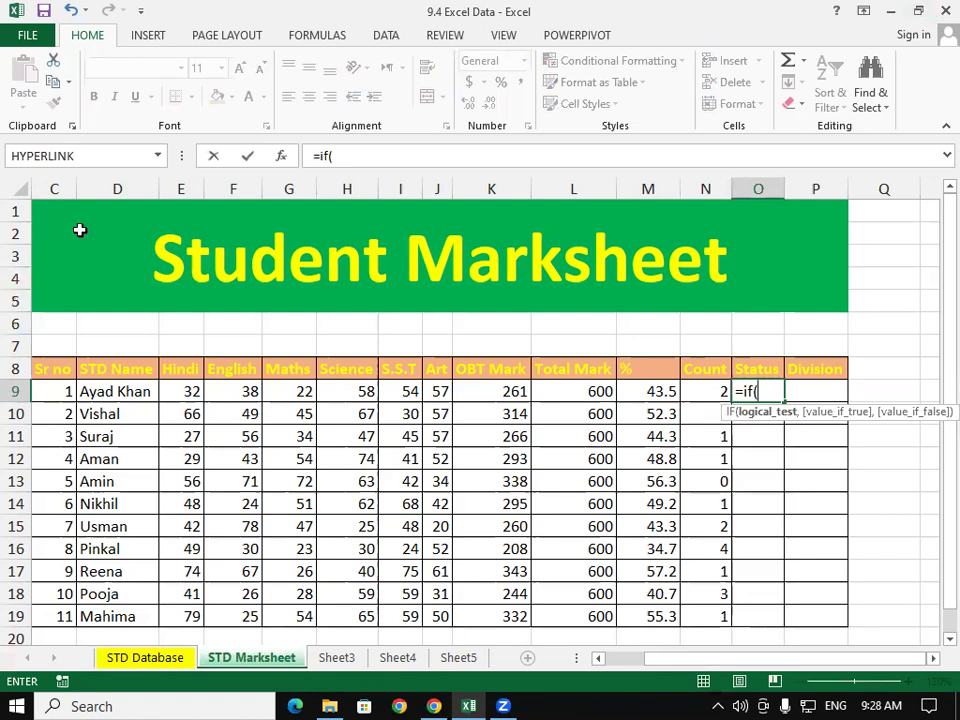
{"action": "left_click", "coordinate": [718, 392]}
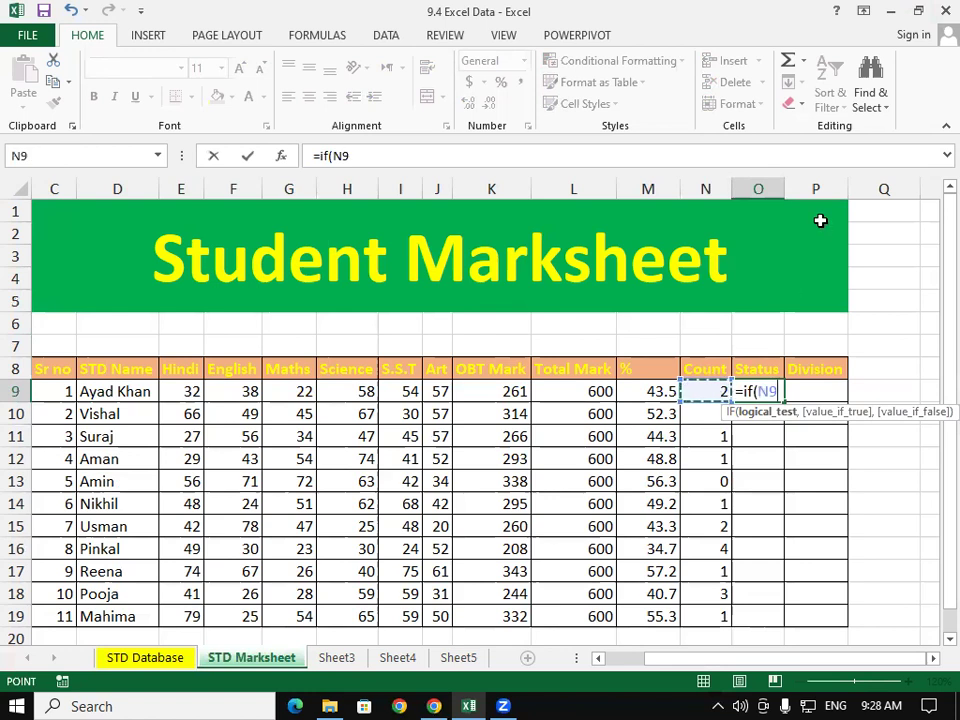
{"action": "type", "text": "=0"}
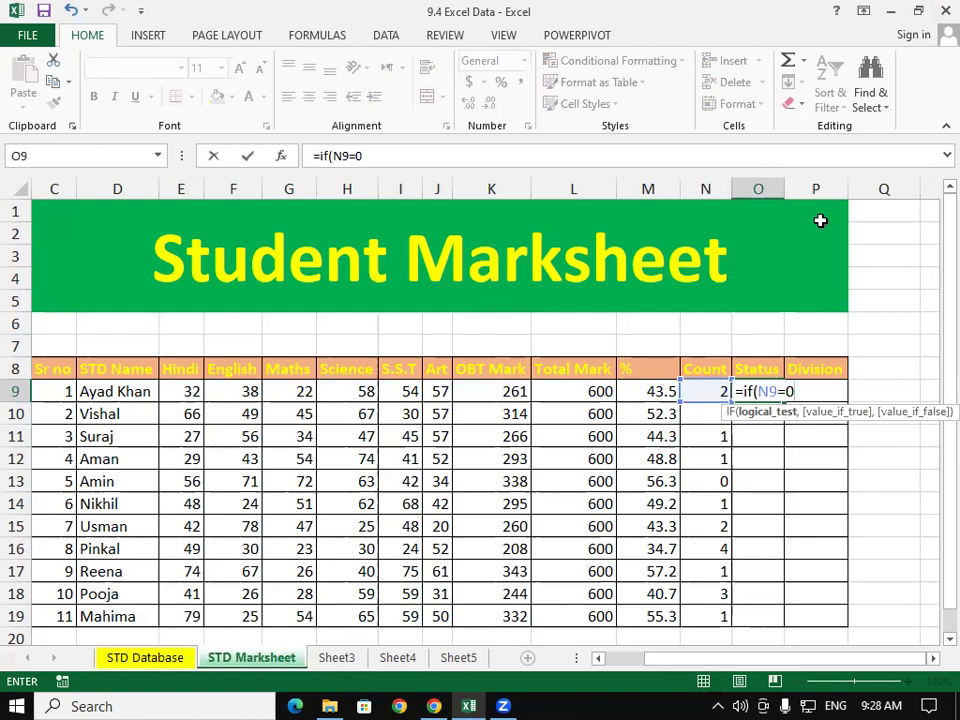
{"action": "type", "text": ",\""}
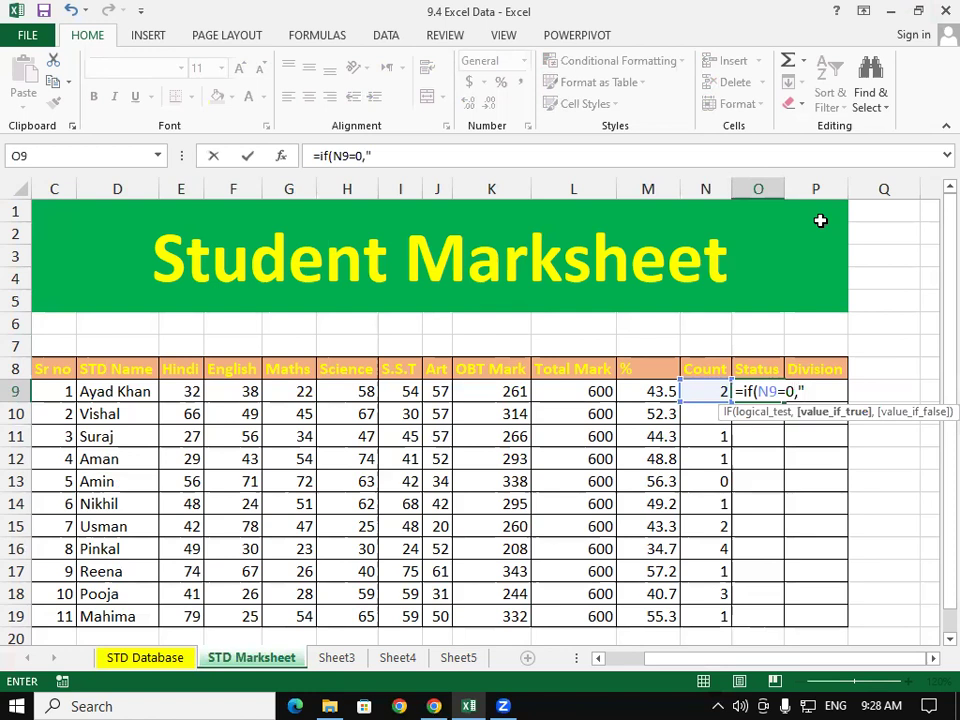
{"action": "type", "text": "Pass"}
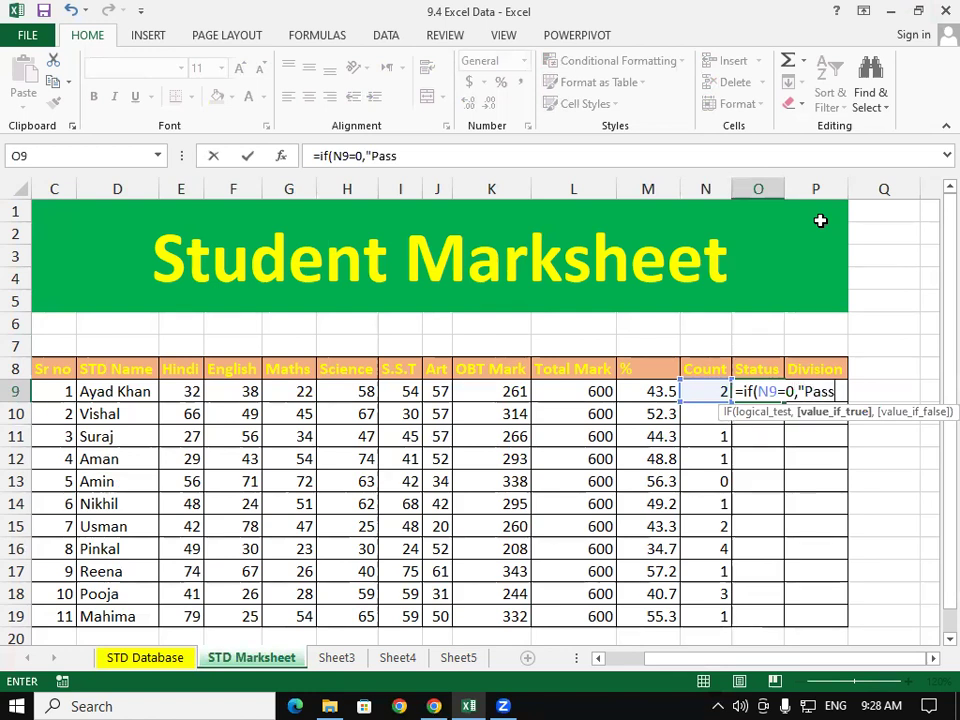
{"action": "type", "text": "\""}
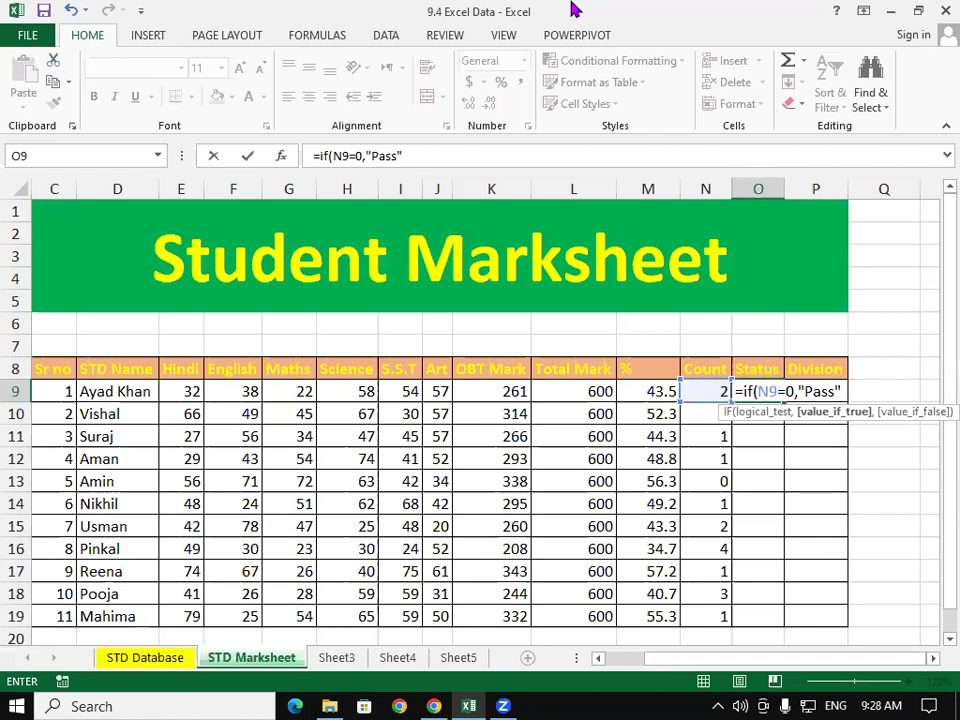
- Add a nested IF(N9=1,"SP", to the O9 formula for one failed subject
{"action": "type", "text": ",i"}
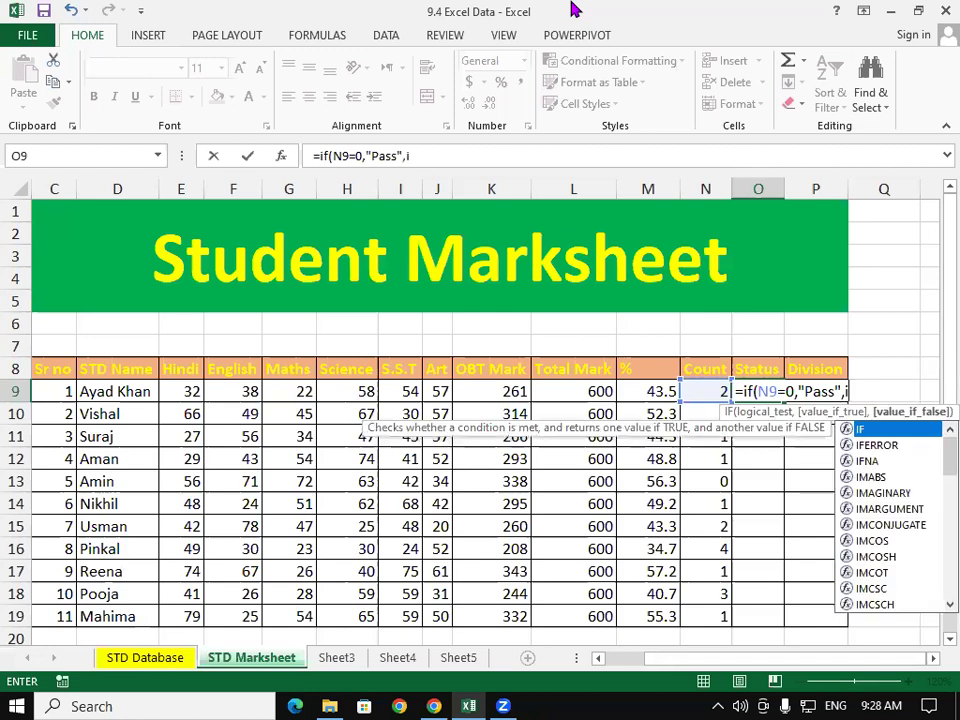
{"action": "key", "text": "Tab"}
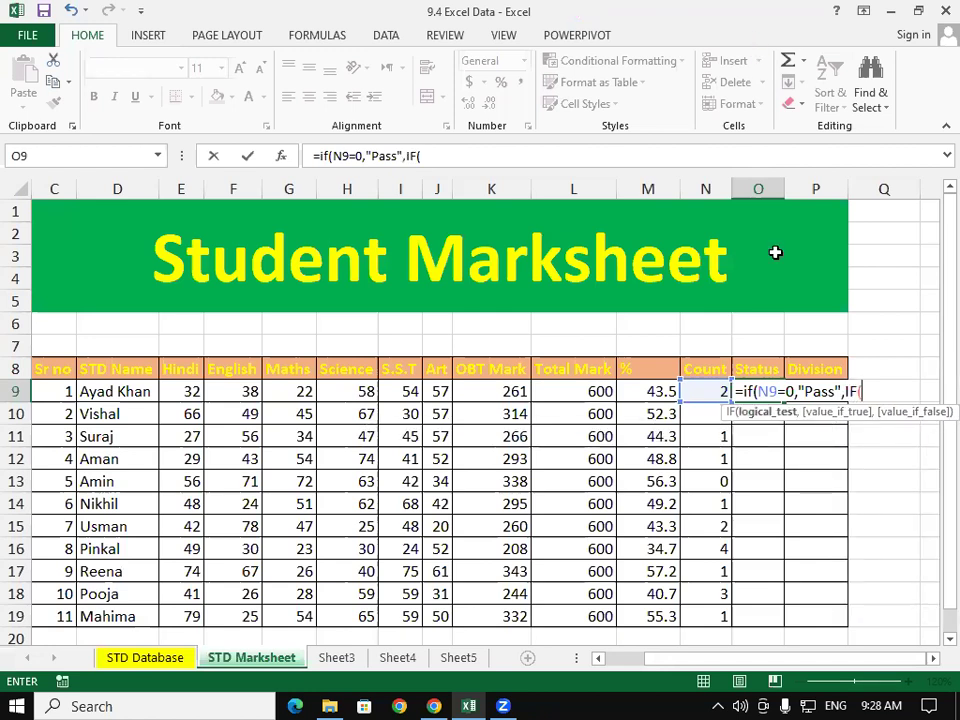
{"action": "left_click", "coordinate": [704, 388]}
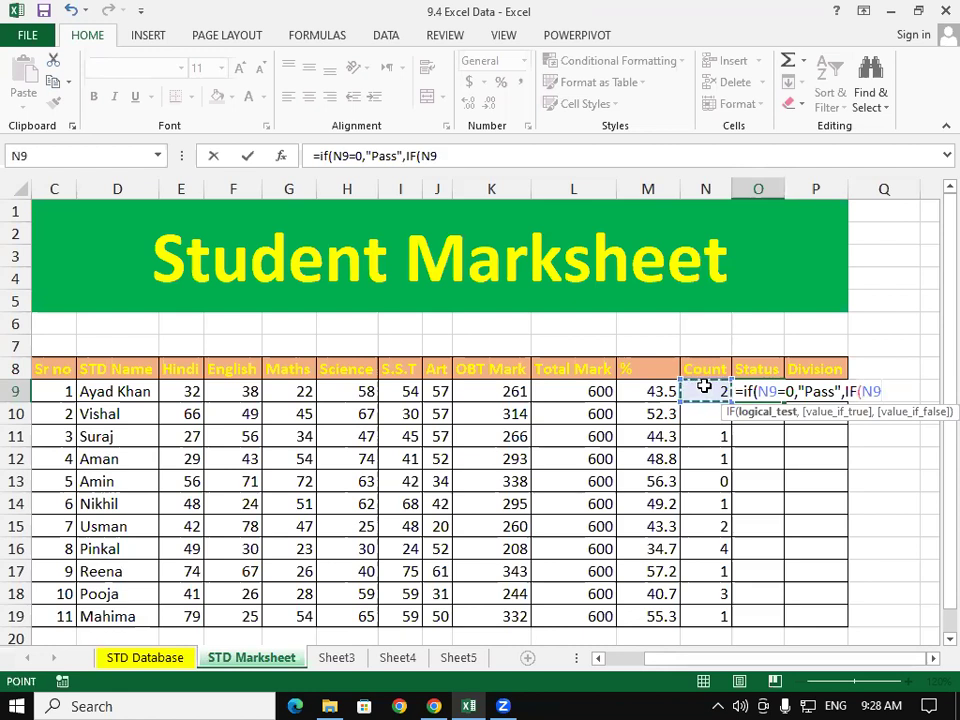
{"action": "type", "text": "=1"}
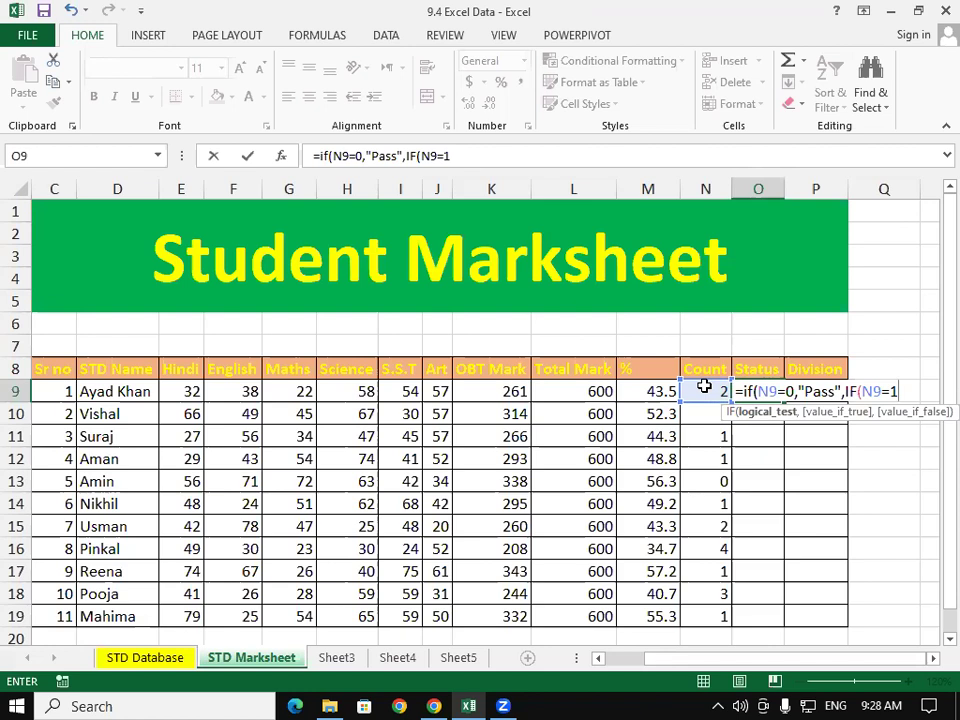
{"action": "type", "text": ",\""}
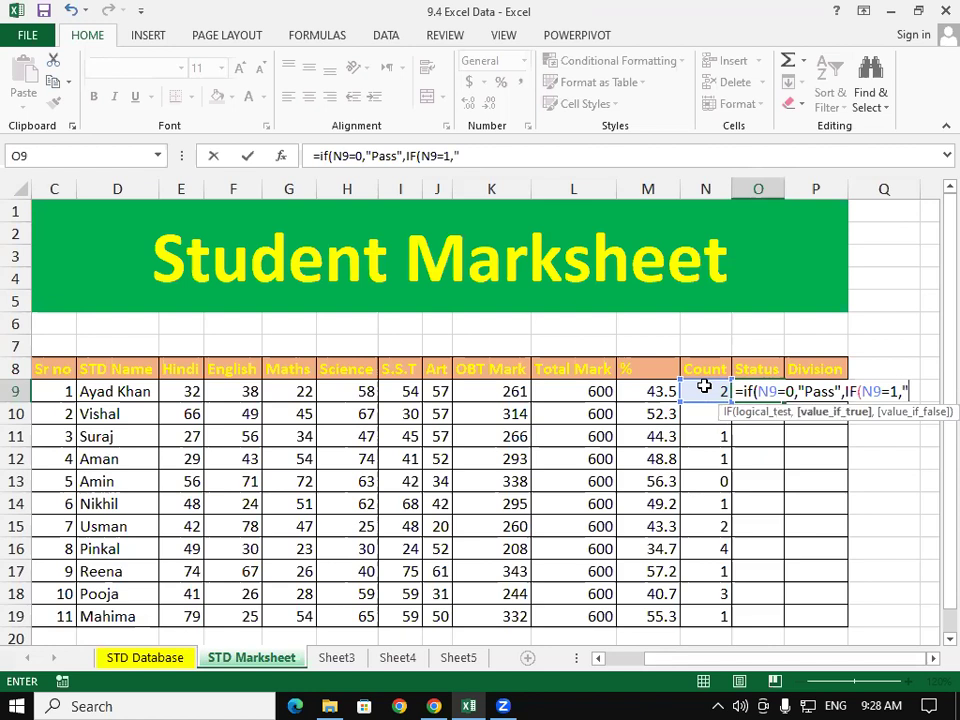
{"action": "type", "text": "SP"}
{"action": "type", "text": "\""}
{"action": "type", "text": ","}
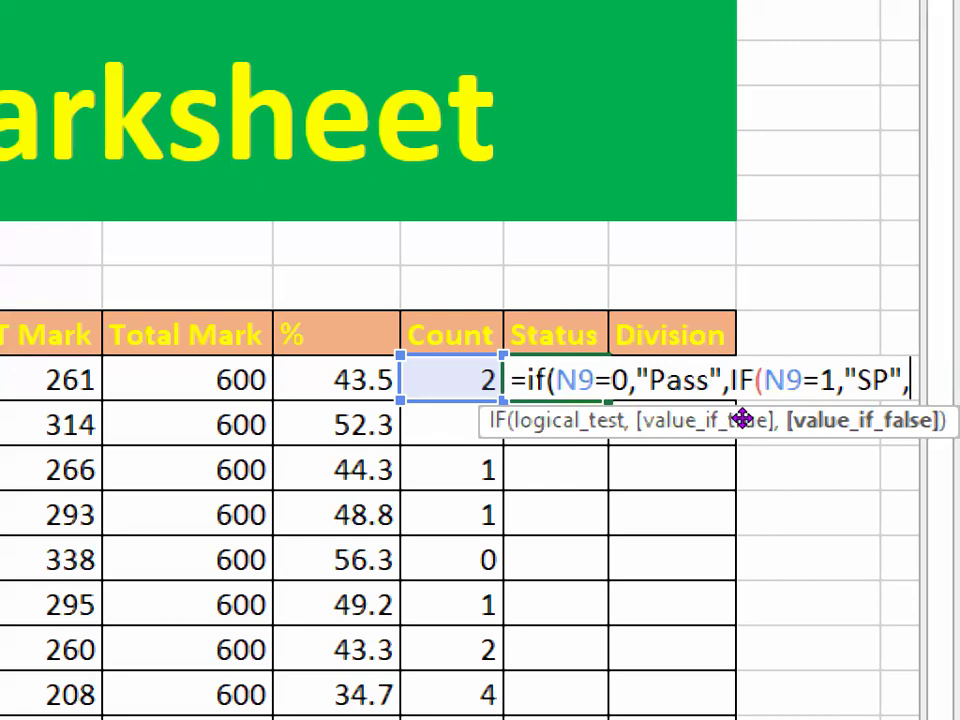
- Close O9's Status formula with the "Fail" fallback: =IF(N9=0,"Pass",IF(N9=1,"SP","Fail"))
{"action": "type", "text": "\"Fail"}
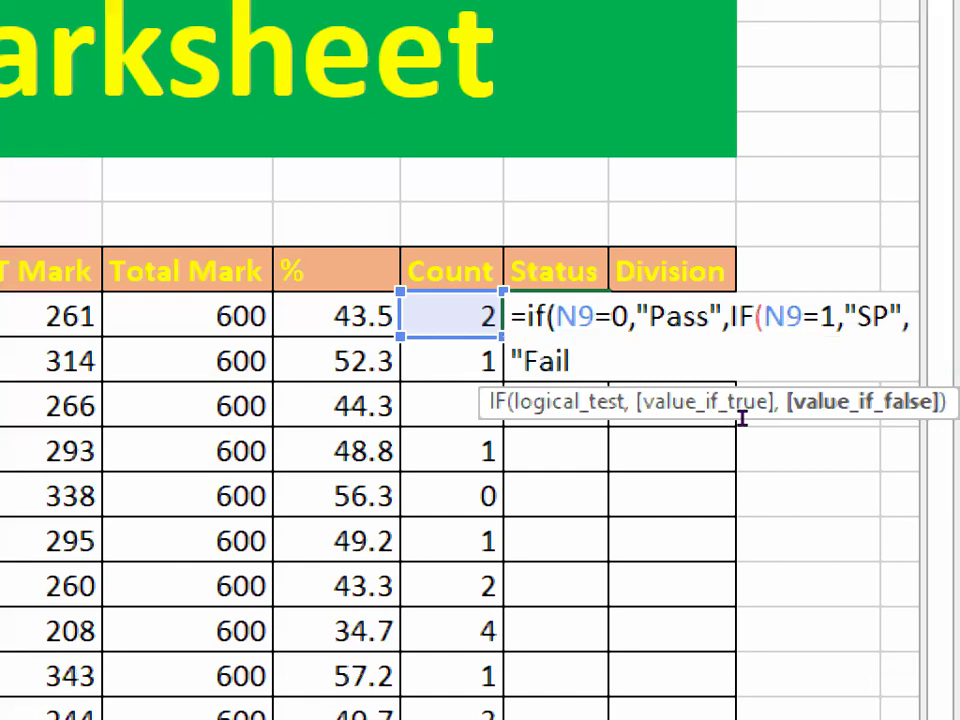
{"action": "type", "text": "\""}
{"action": "type", "text": ")"}
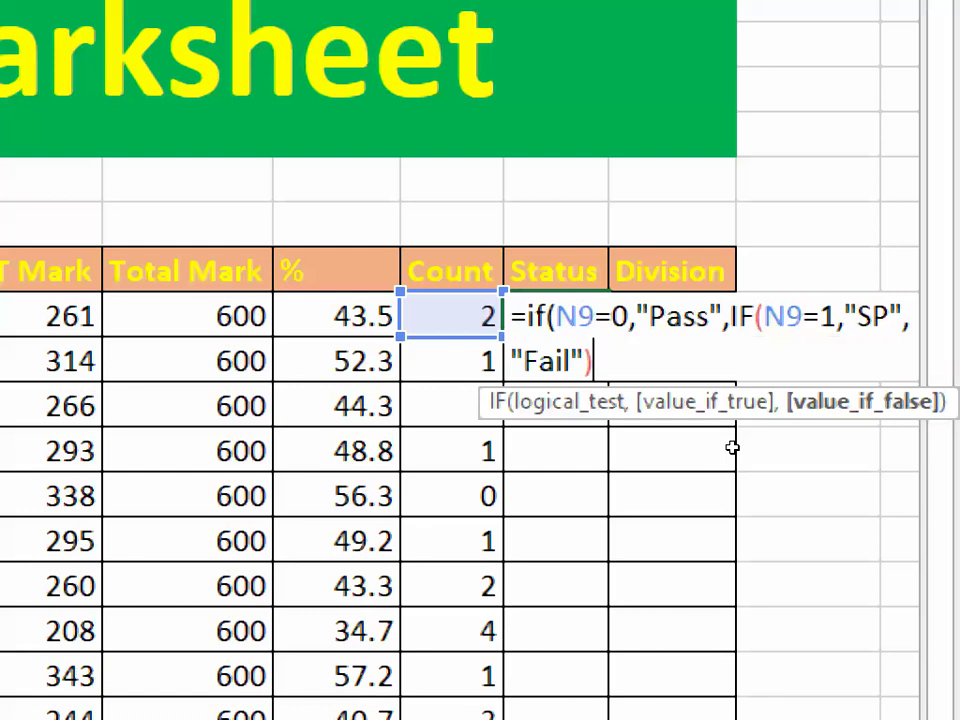
{"action": "type", "text": ")"}
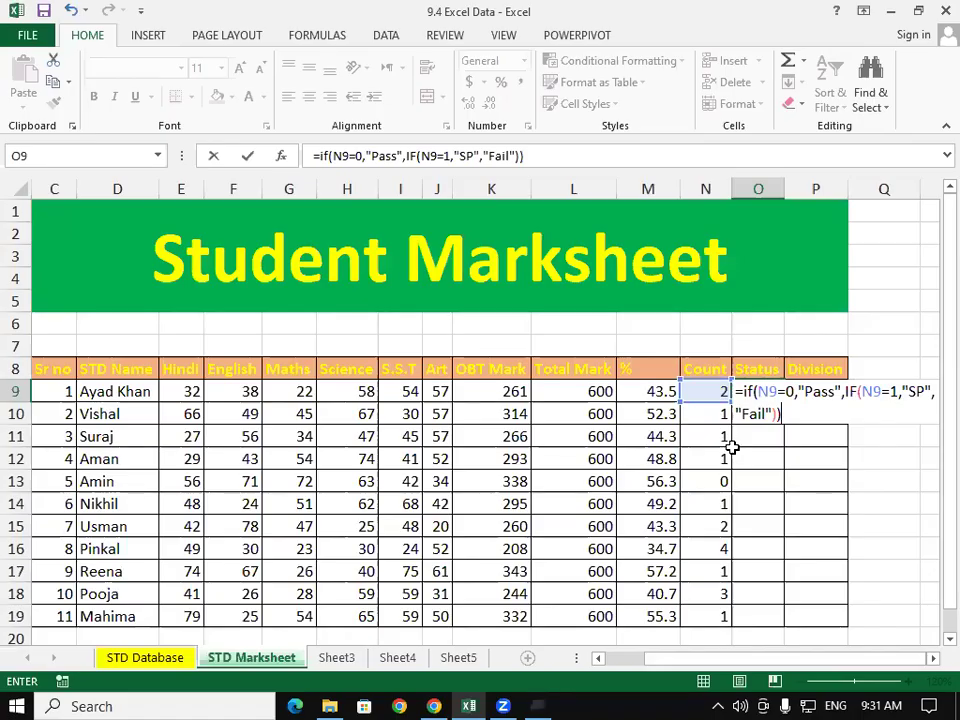
{"action": "key", "text": "Return"}
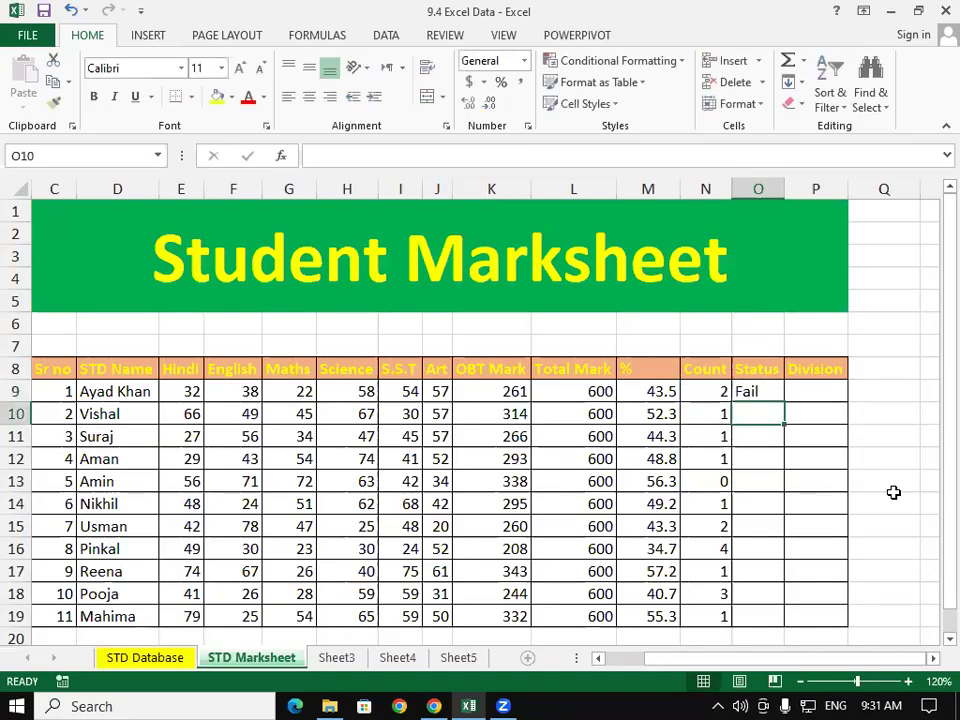
- Fill O9's Status formula down through O19
{"action": "left_click", "coordinate": [704, 397]}
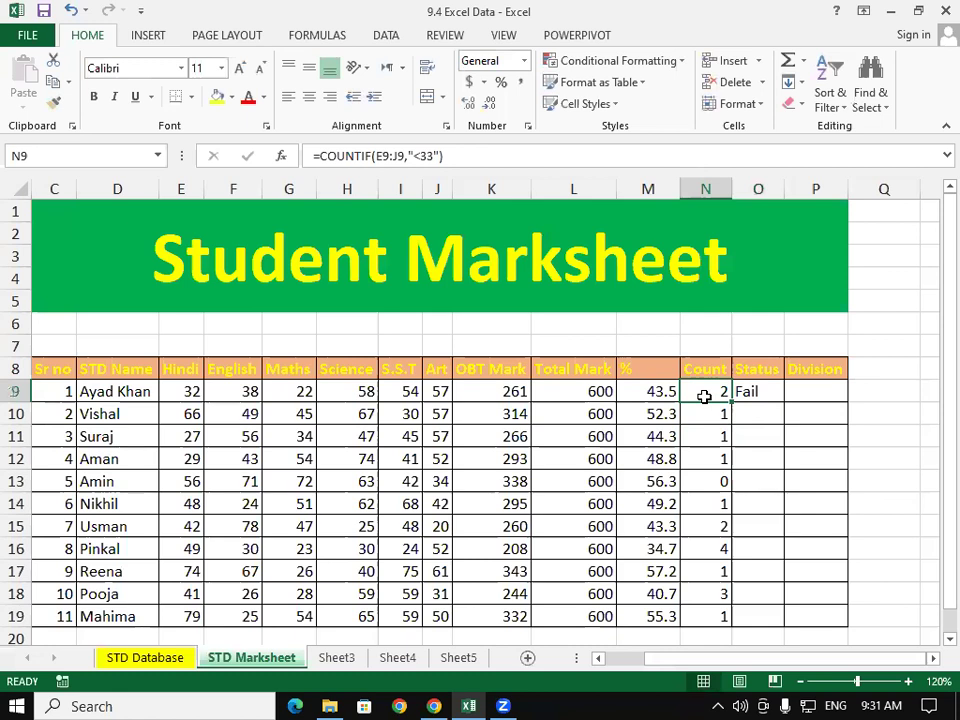
{"action": "left_click", "coordinate": [762, 395]}
{"action": "left_click_drag", "start_coordinate": [785, 402], "coordinate": [790, 620]}
- Verify that counts of 1 in rows 10–12 give SP and row 13's zero count gives Pass
{"action": "left_click_drag", "start_coordinate": [700, 418], "coordinate": [722, 458]}
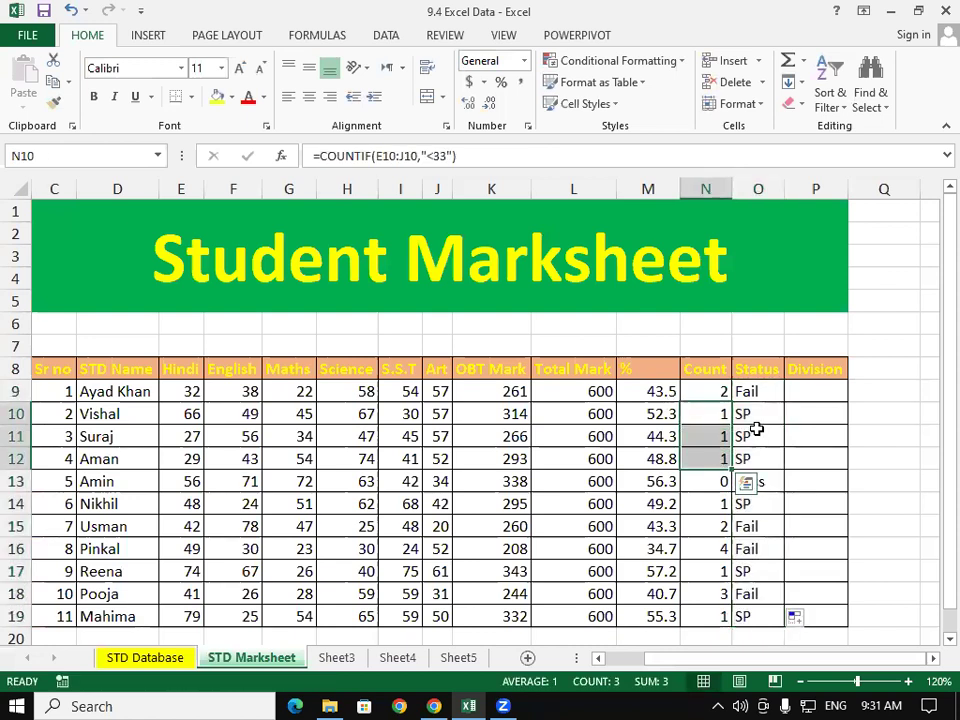
{"action": "left_click_drag", "start_coordinate": [754, 418], "coordinate": [760, 456]}
{"action": "left_click", "coordinate": [655, 481]}
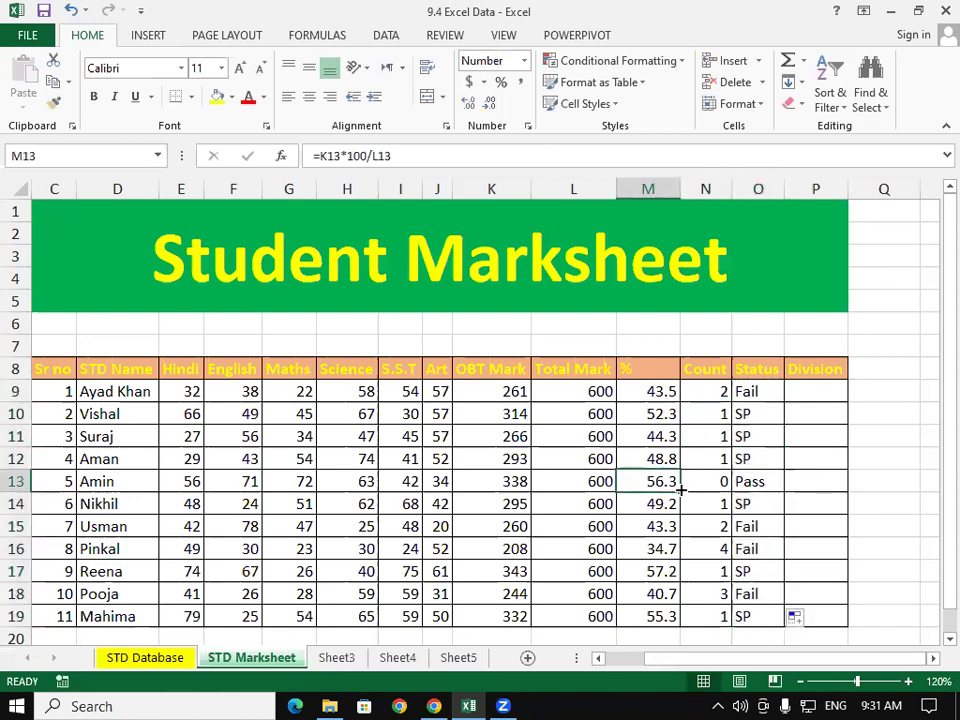
{"action": "left_click", "coordinate": [694, 483]}
{"action": "left_click_drag", "start_coordinate": [694, 483], "coordinate": [237, 481]}
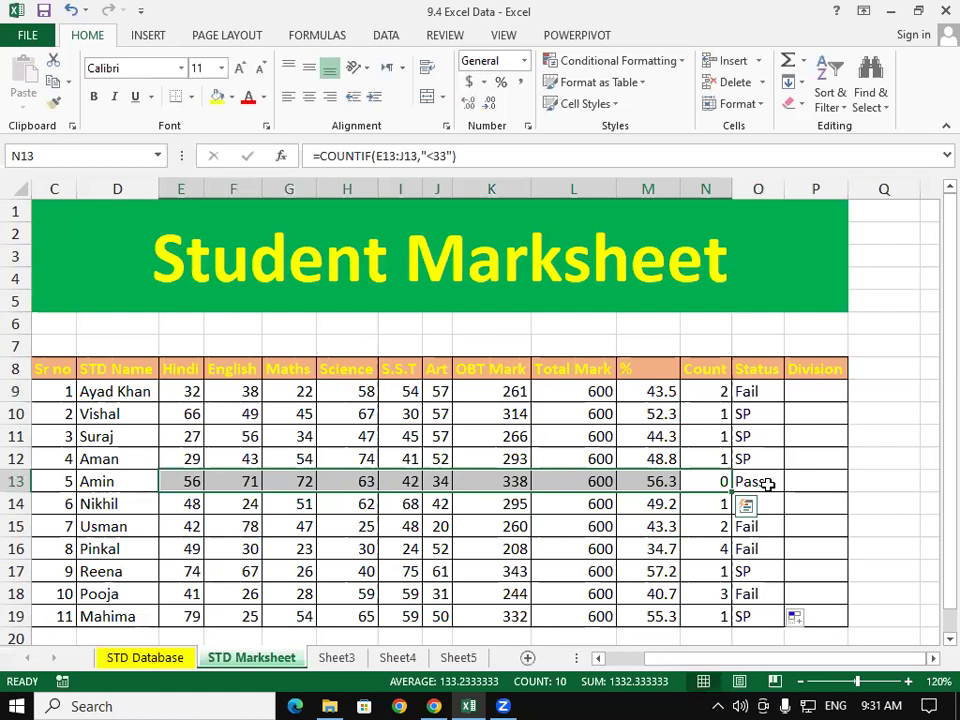
{"action": "left_click", "coordinate": [767, 484]}
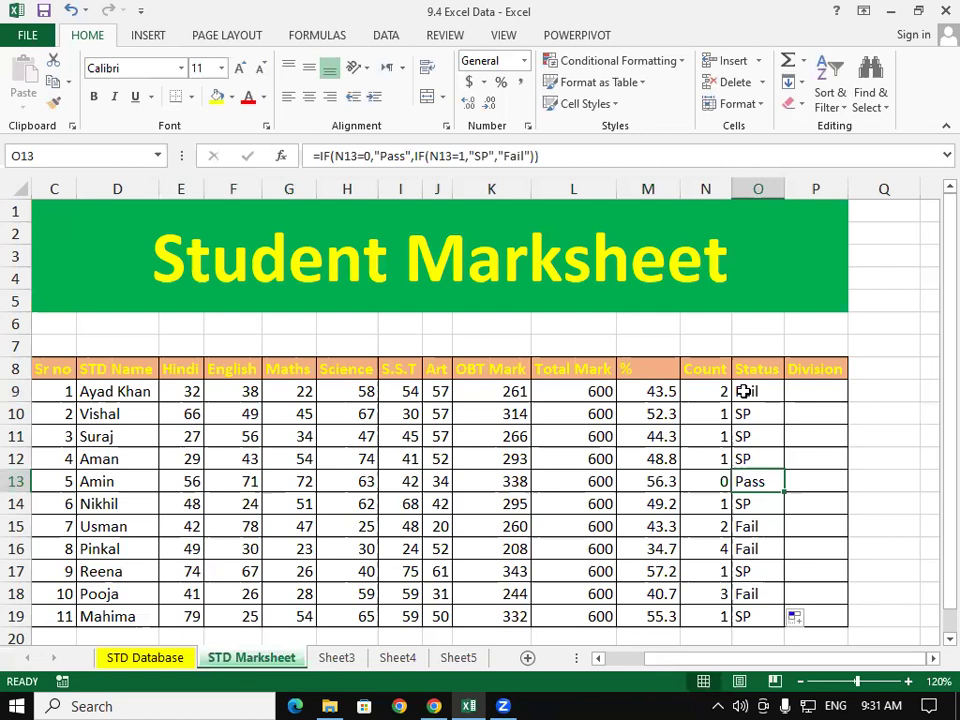
- Change the first student's Hindi mark in E9 to 40 and Maths mark in G9 to 60
{"action": "left_click", "coordinate": [178, 393]}
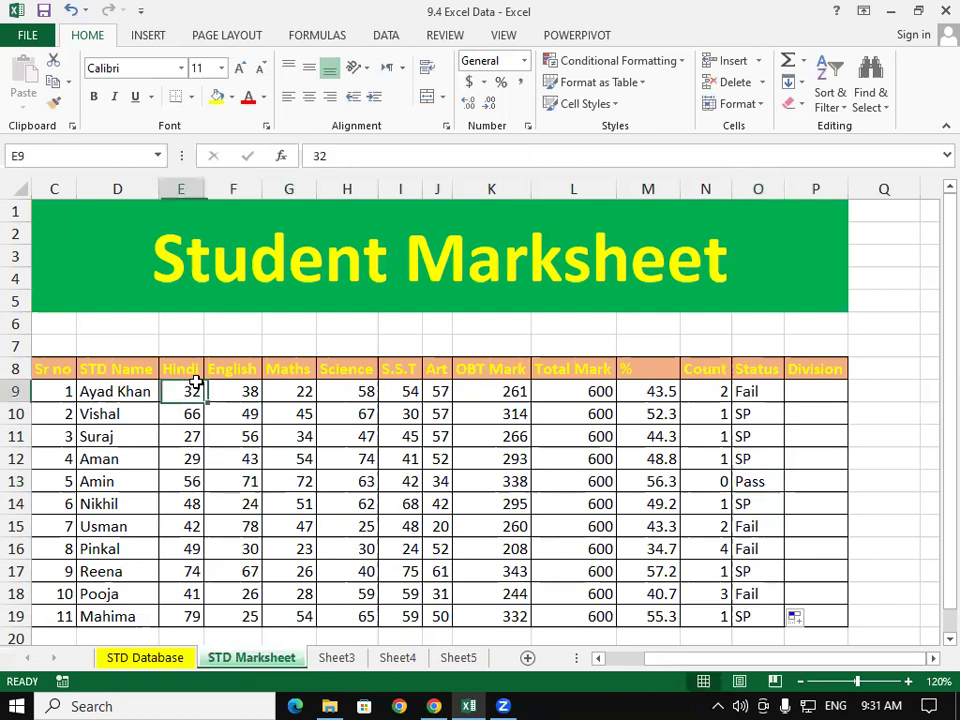
{"action": "type", "text": "40"}
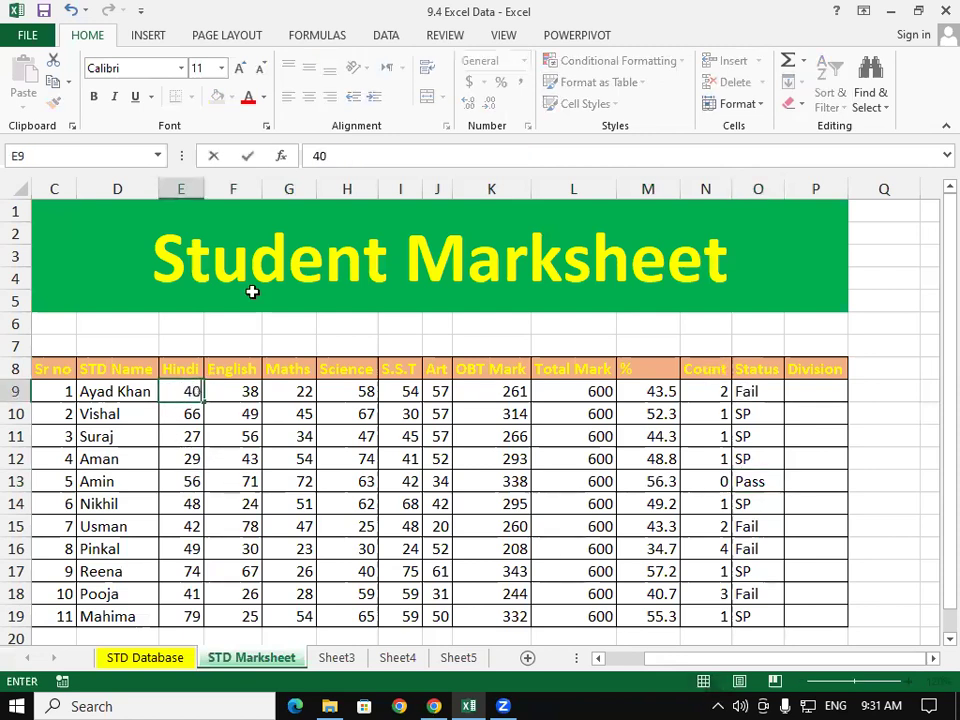
{"action": "key", "text": "Return"}
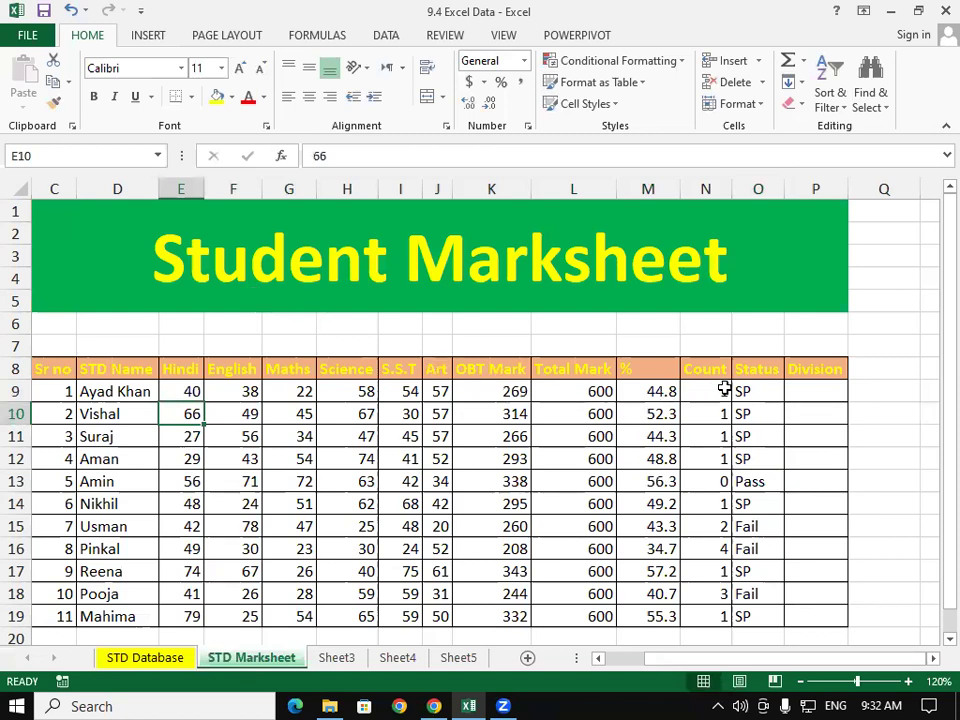
{"action": "left_click", "coordinate": [305, 391]}
{"action": "type", "text": "60"}
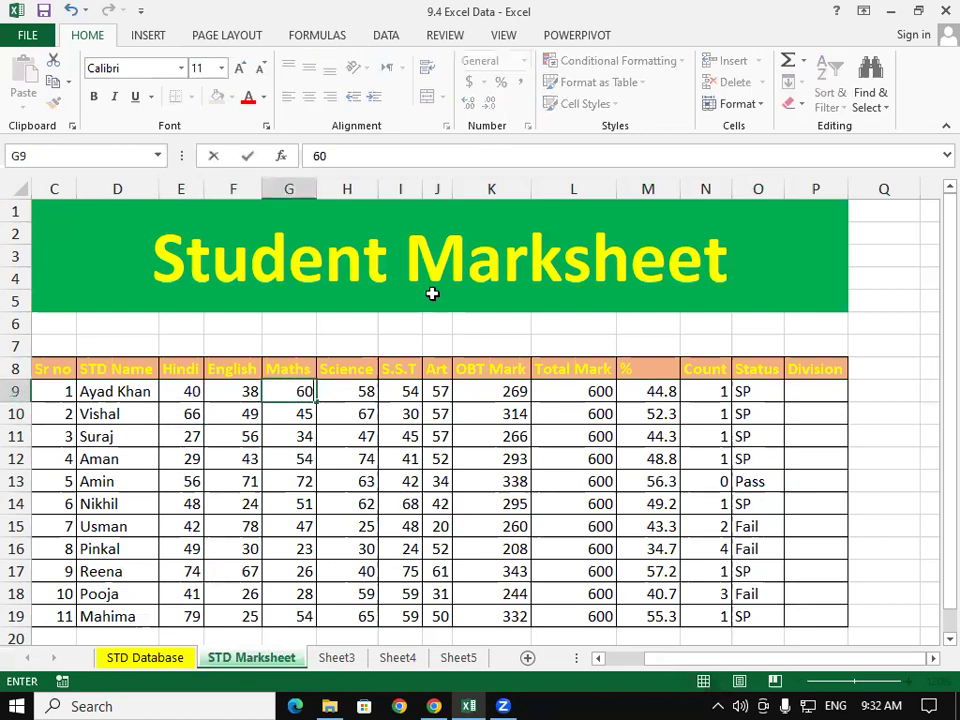
{"action": "key", "text": "Return"}
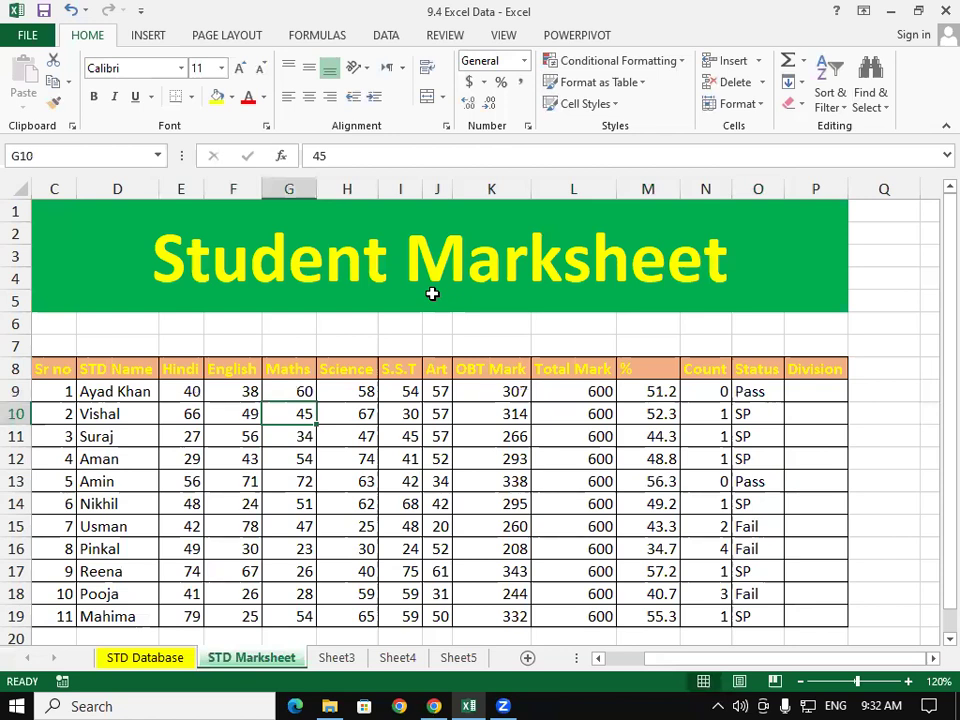
- Set the row 16 student's English, Maths, Science and S.S.T marks to 60, 40, 35 and 50
{"action": "left_click_drag", "start_coordinate": [183, 545], "coordinate": [744, 549]}
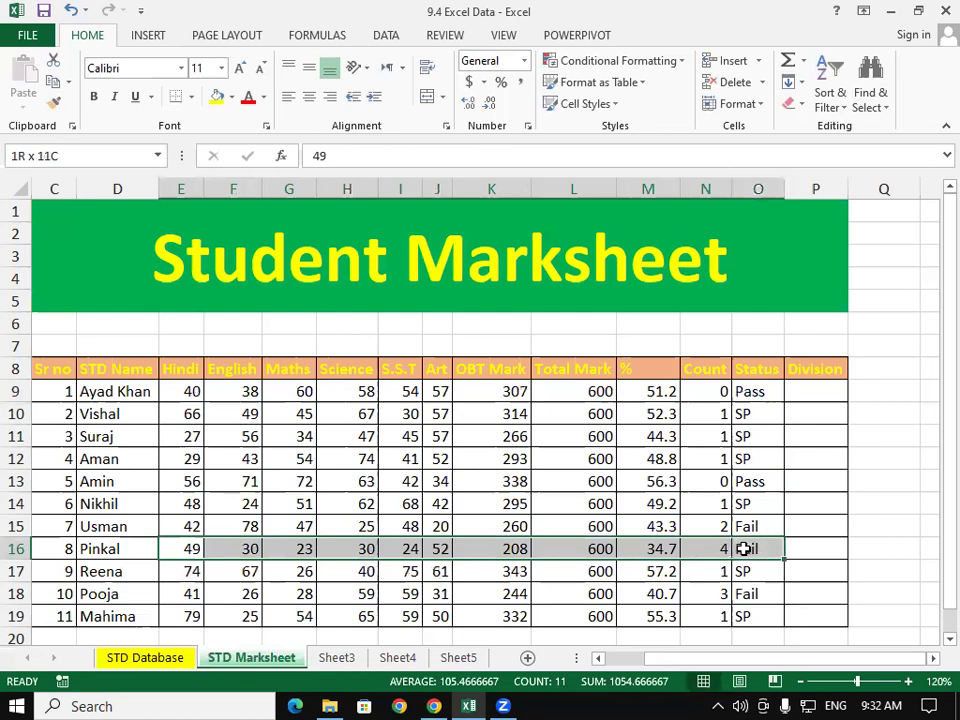
{"action": "left_click", "coordinate": [251, 549]}
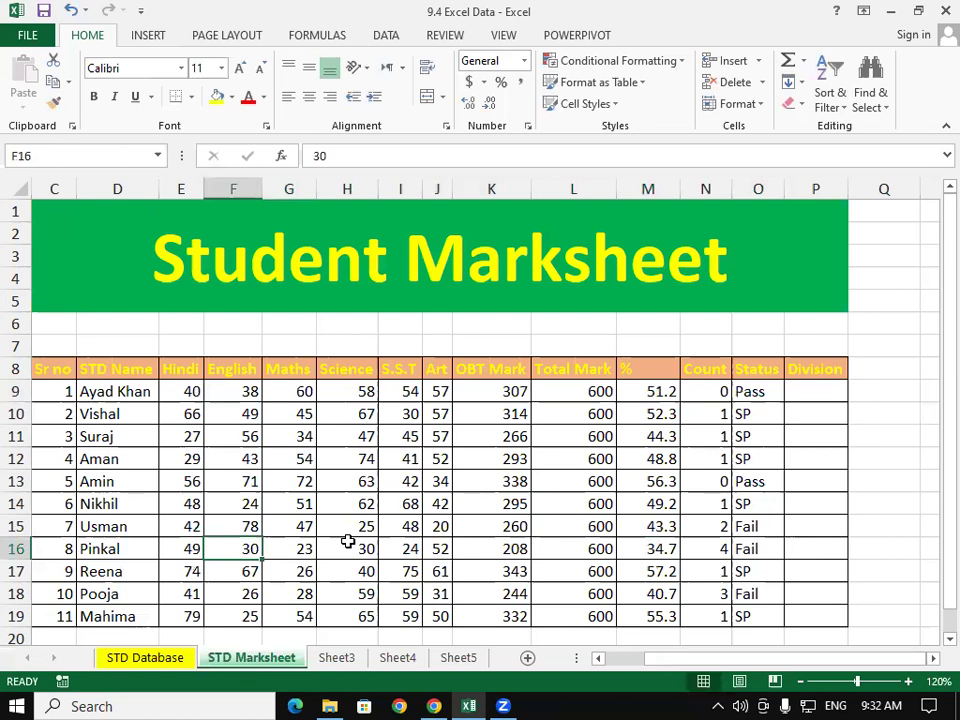
{"action": "type", "text": "60"}
{"action": "key", "text": "Tab"}
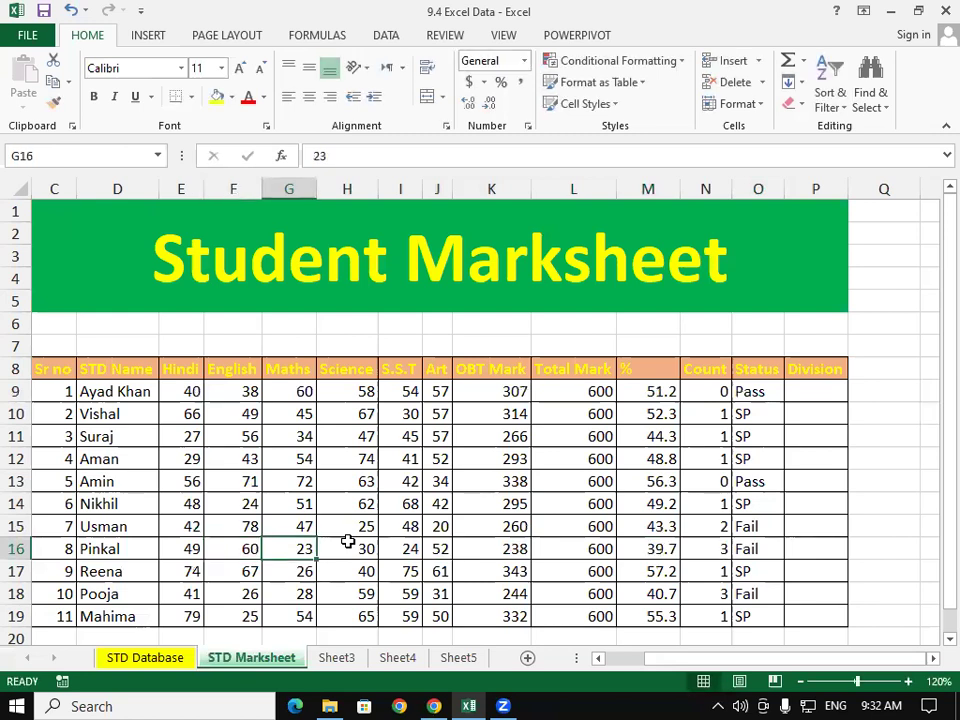
{"action": "type", "text": "40"}
{"action": "key", "text": "Tab"}
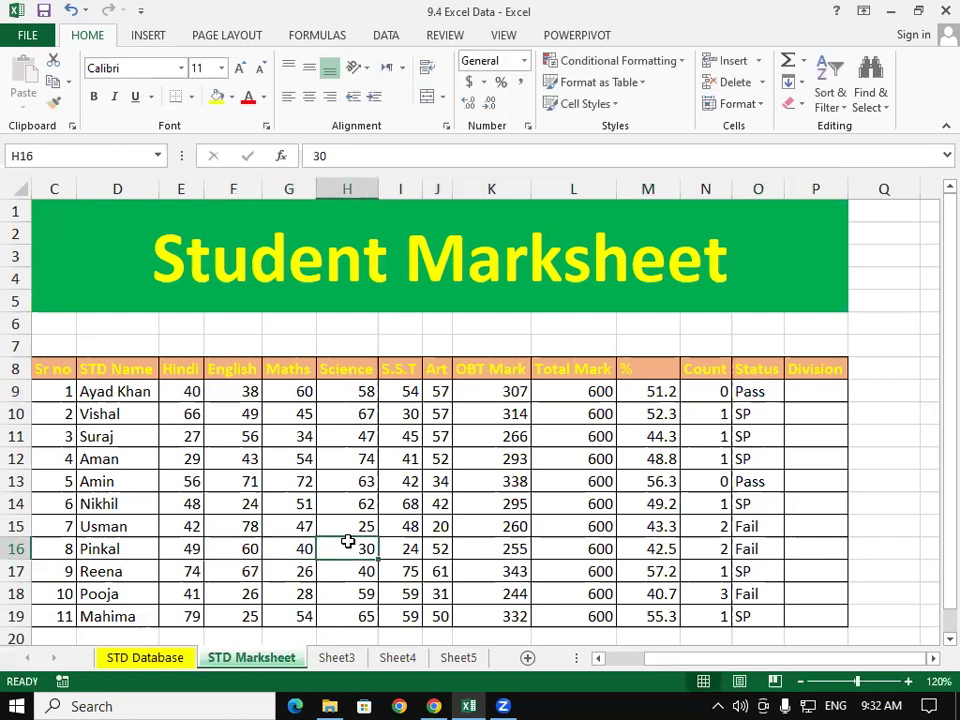
{"action": "type", "text": "35"}
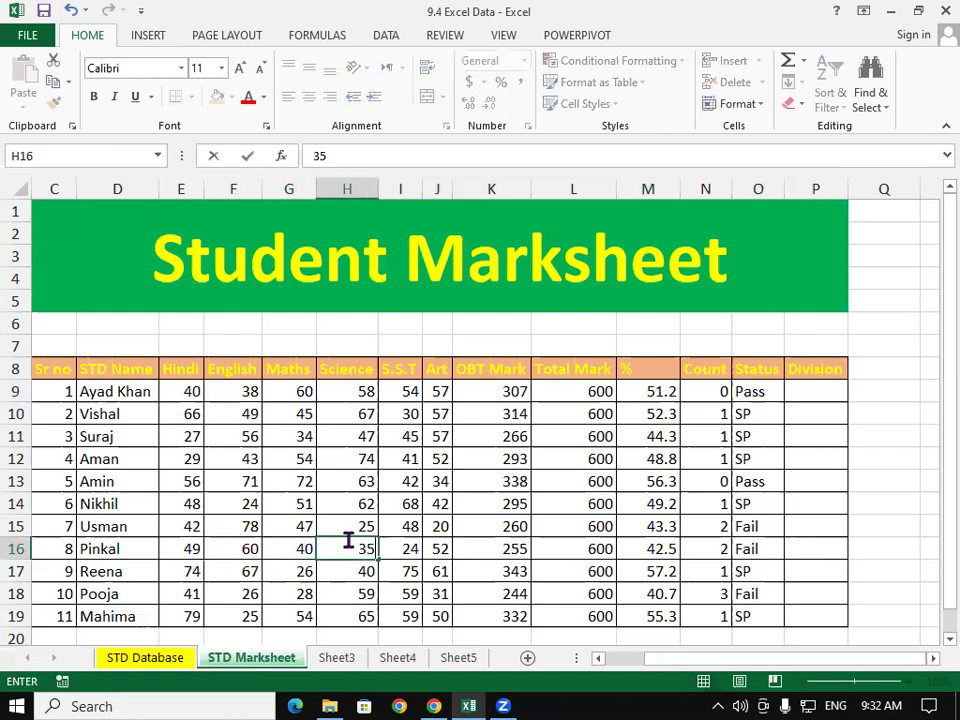
{"action": "key", "text": "Tab"}
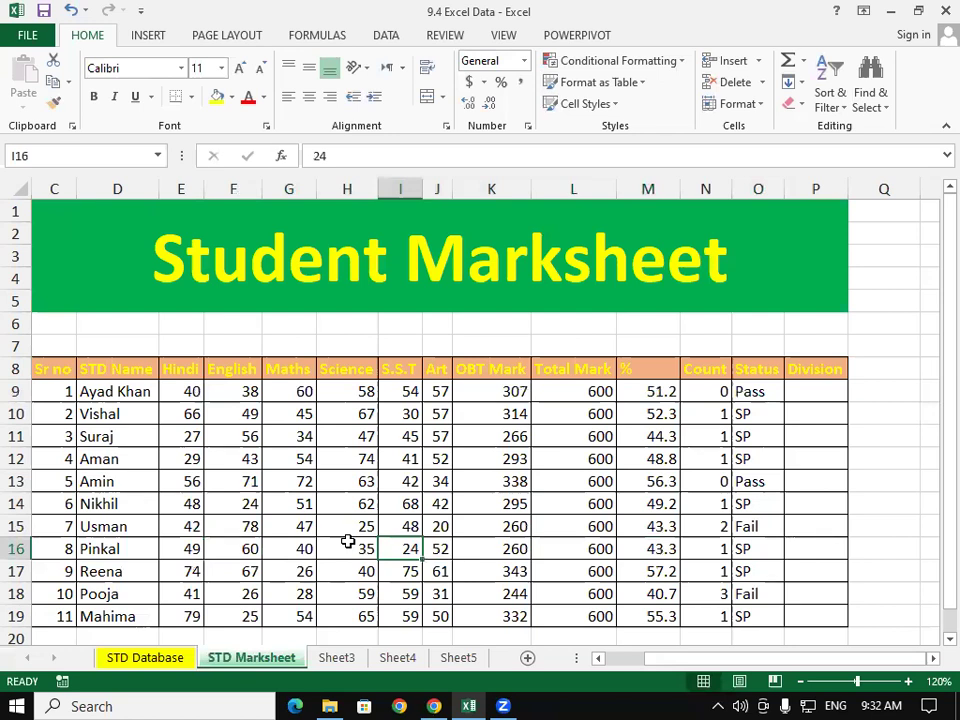
{"action": "type", "text": "50"}
{"action": "key", "text": "Return"}
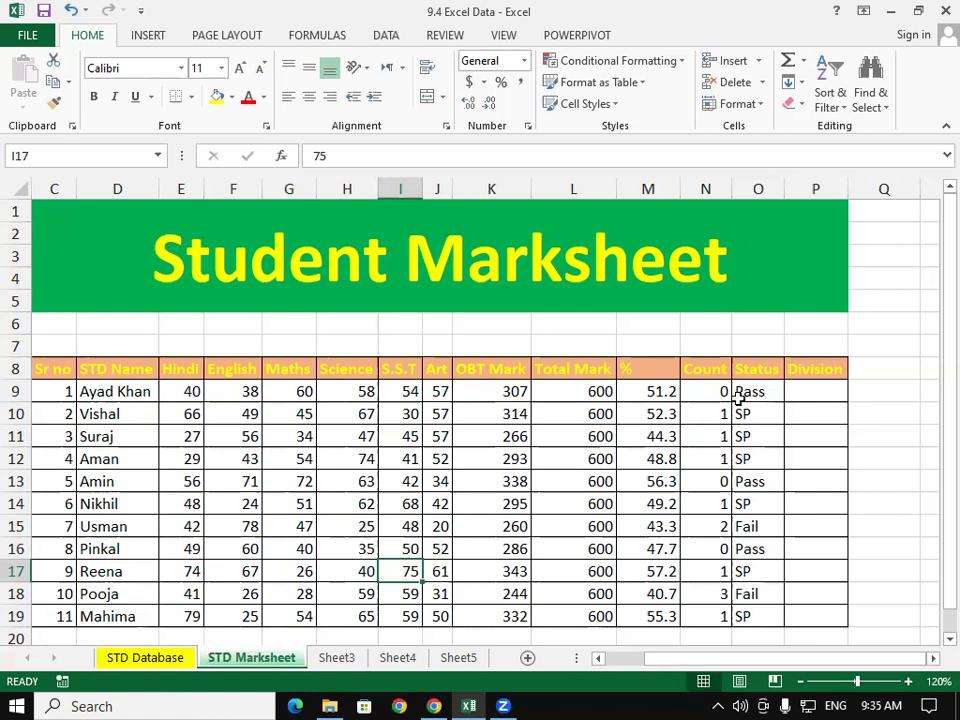
{"action": "left_click", "coordinate": [825, 390]}
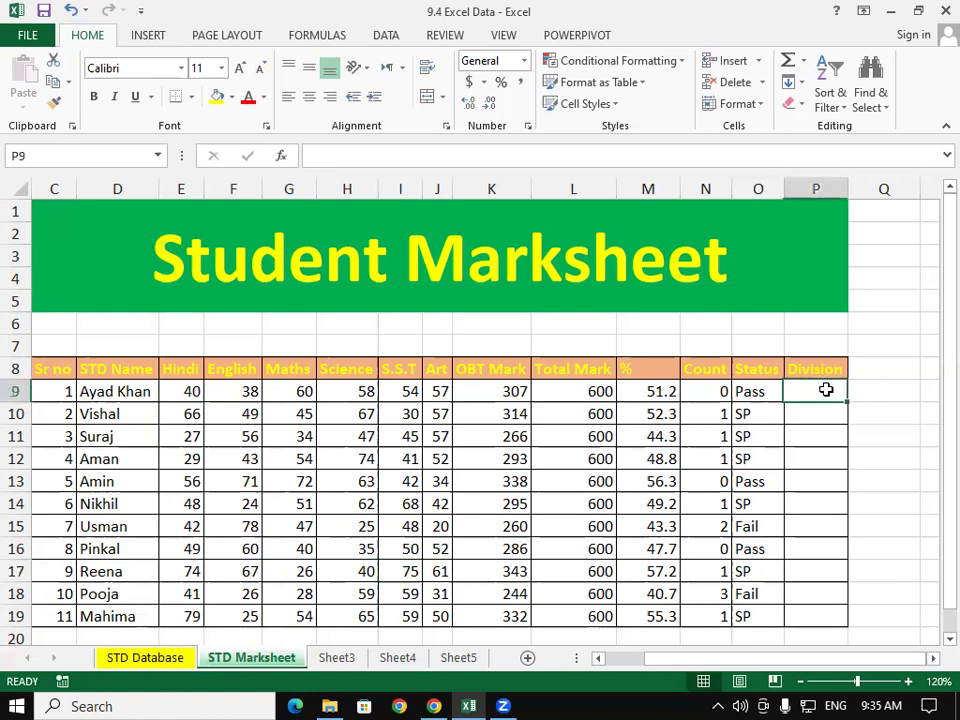
- Begin P9's Division formula as =IF(M9=>60,"First Div",IF( for the first test
{"action": "type", "text": "=if"}
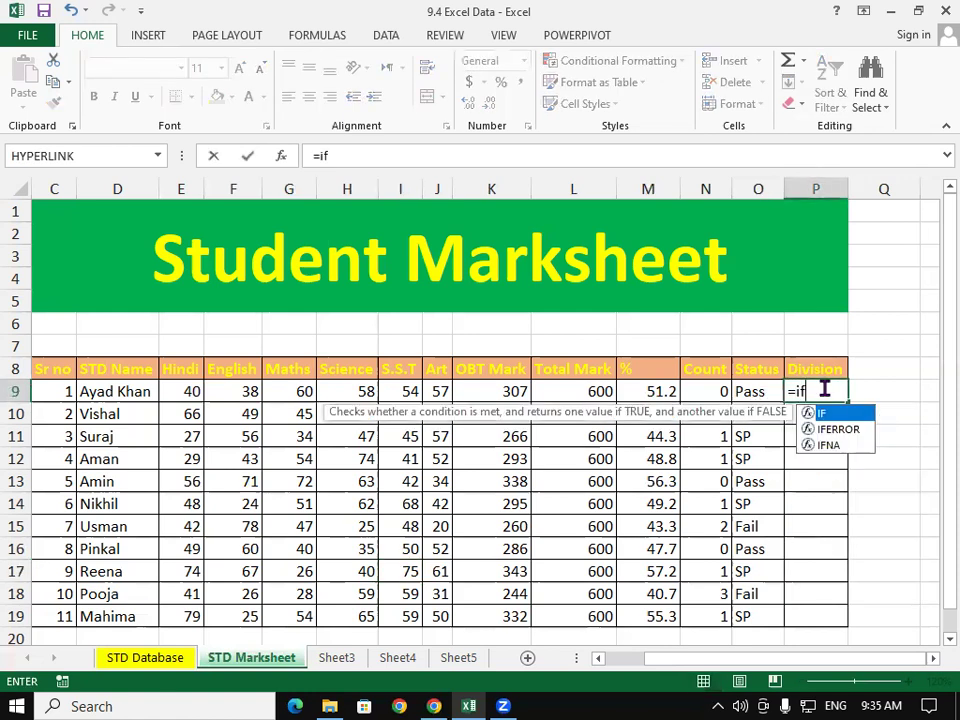
{"action": "key", "text": "Tab"}
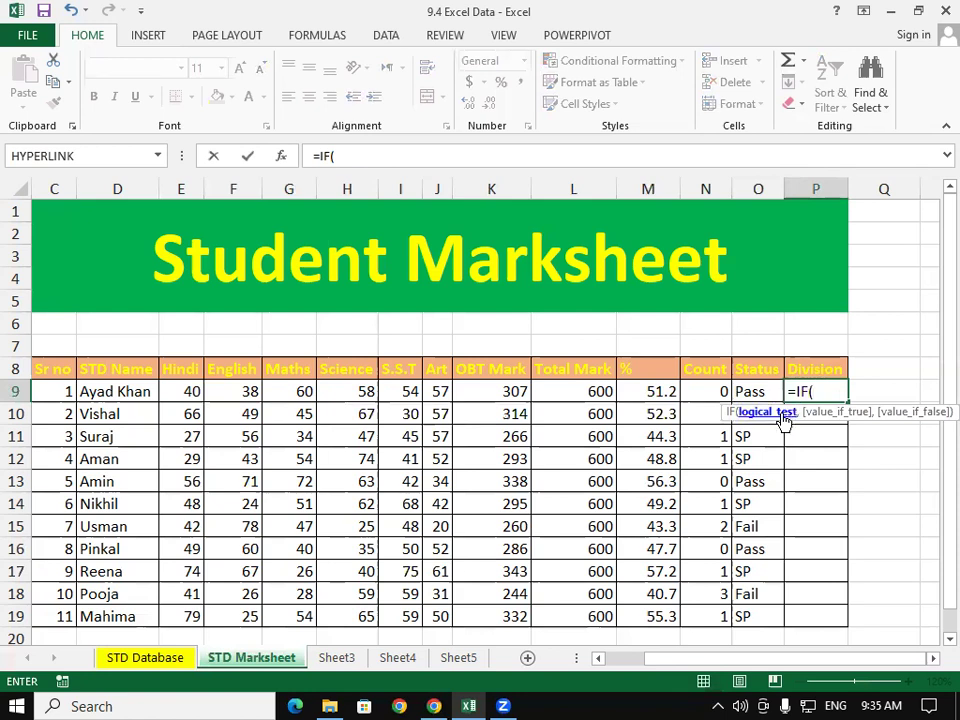
{"action": "left_click", "coordinate": [665, 390]}
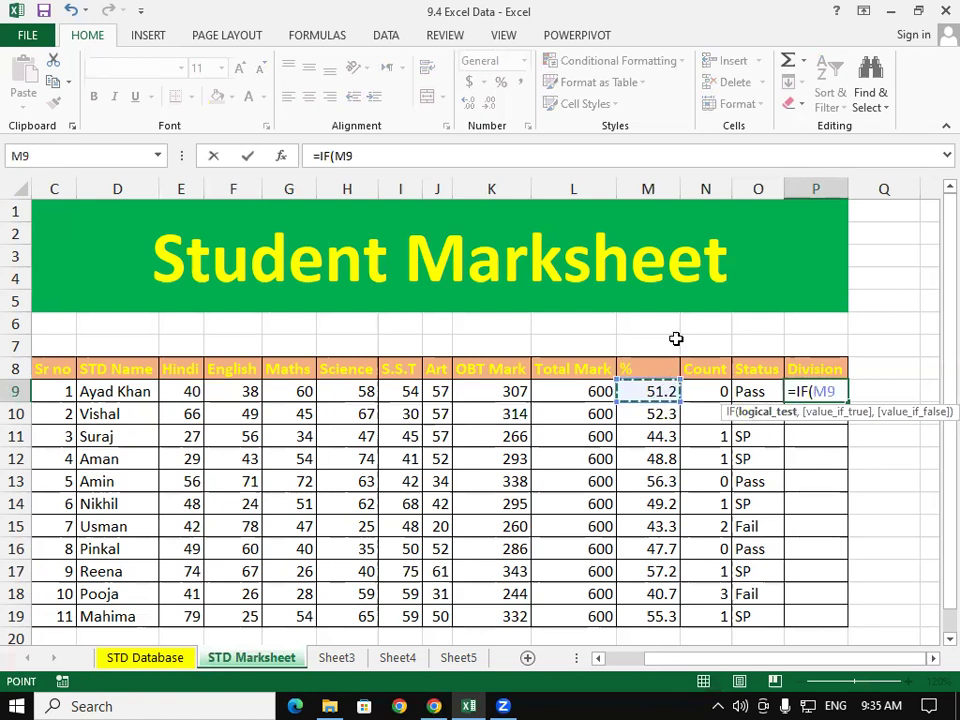
{"action": "type", "text": "=>"}
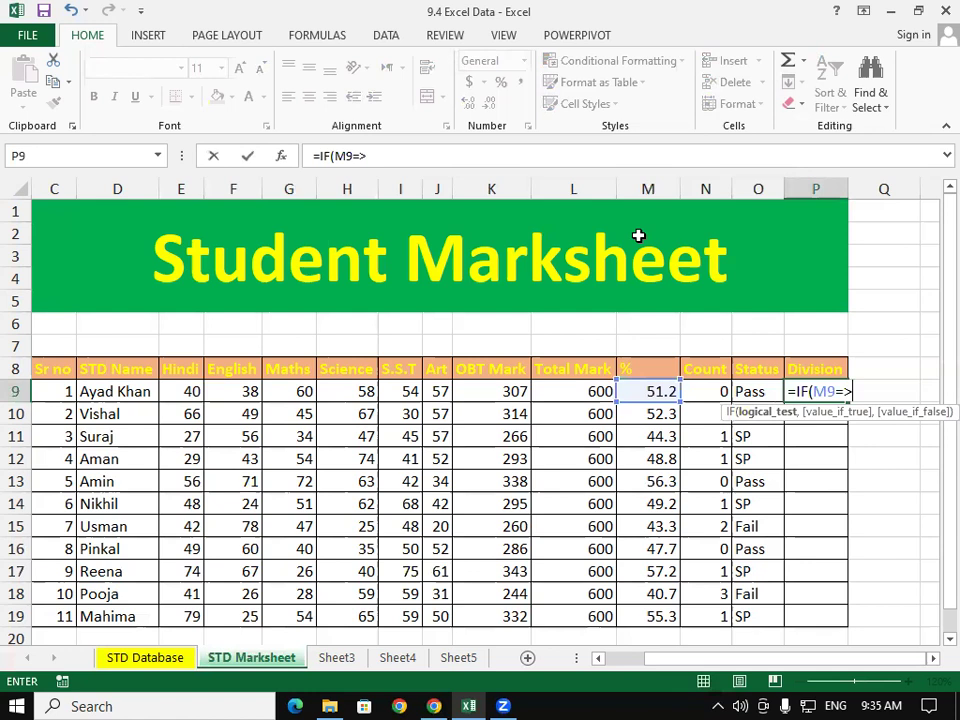
{"action": "type", "text": "60"}
{"action": "type", "text": ",\""}
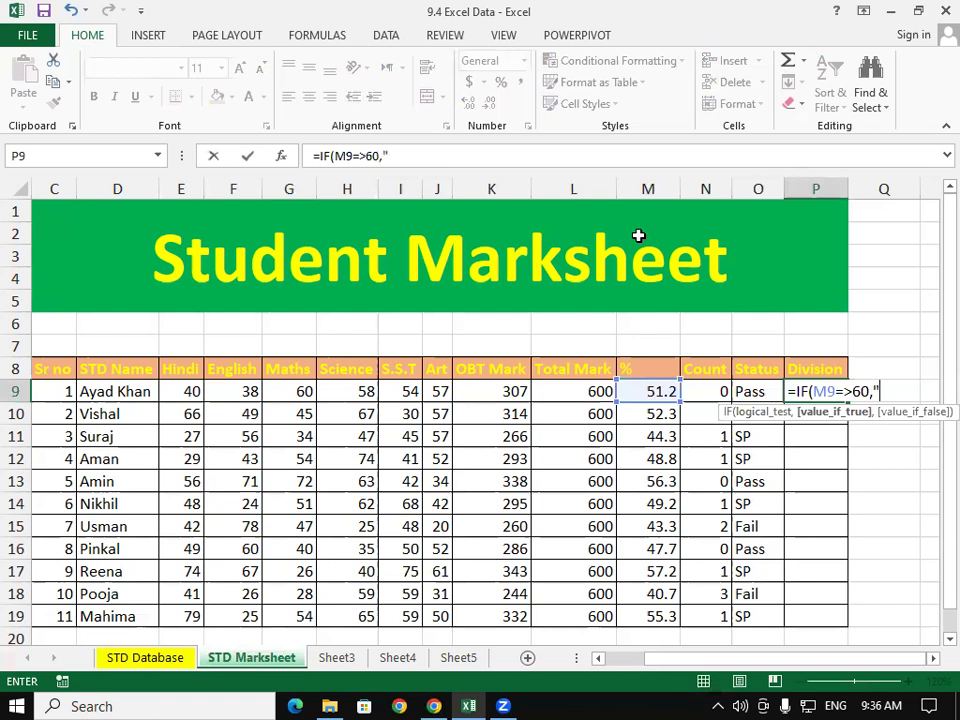
{"action": "type", "text": "First Div"}
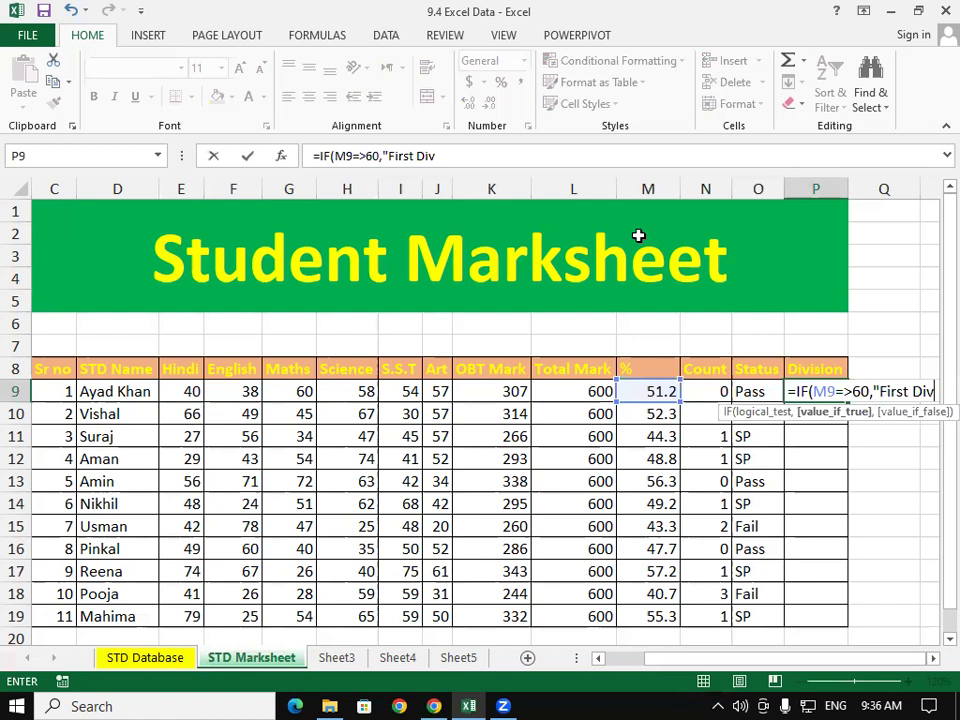
{"action": "type", "text": "\""}
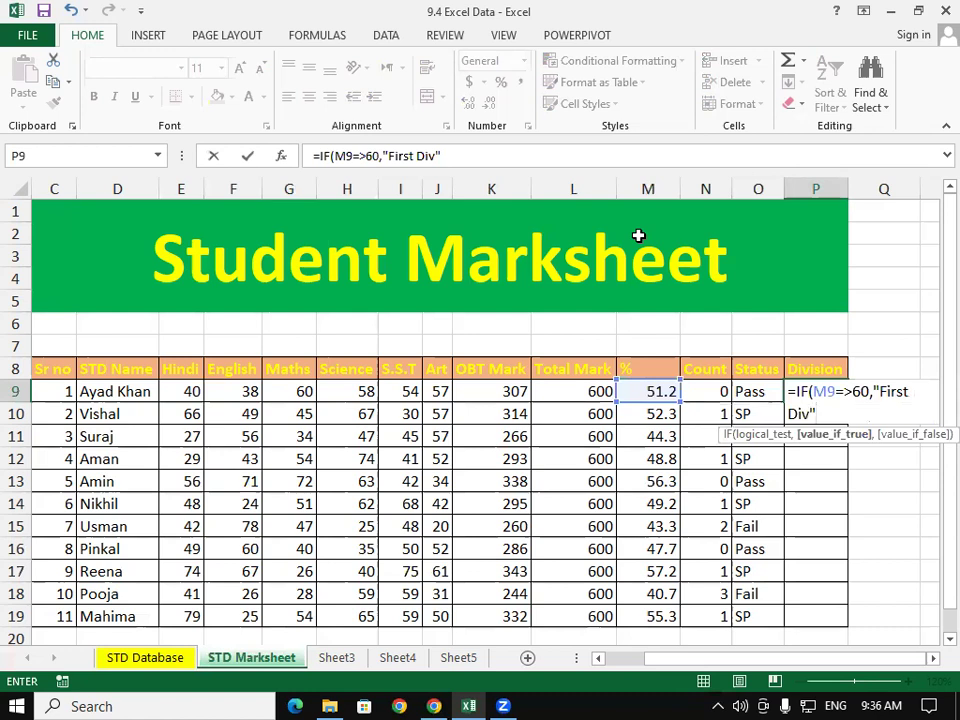
{"action": "type", "text": ","}
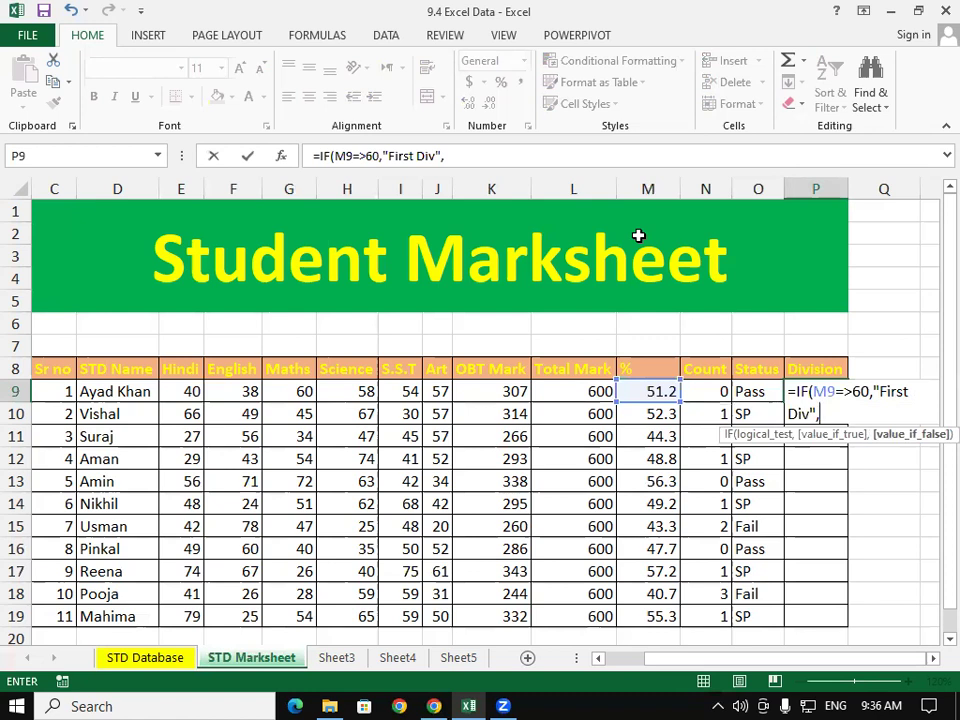
{"action": "type", "text": "if"}
- Finish P9's nested IF: M9=>45 gives "Second", M9=>33 gives "Third", otherwise "Fail"
{"action": "key", "text": "Tab"}
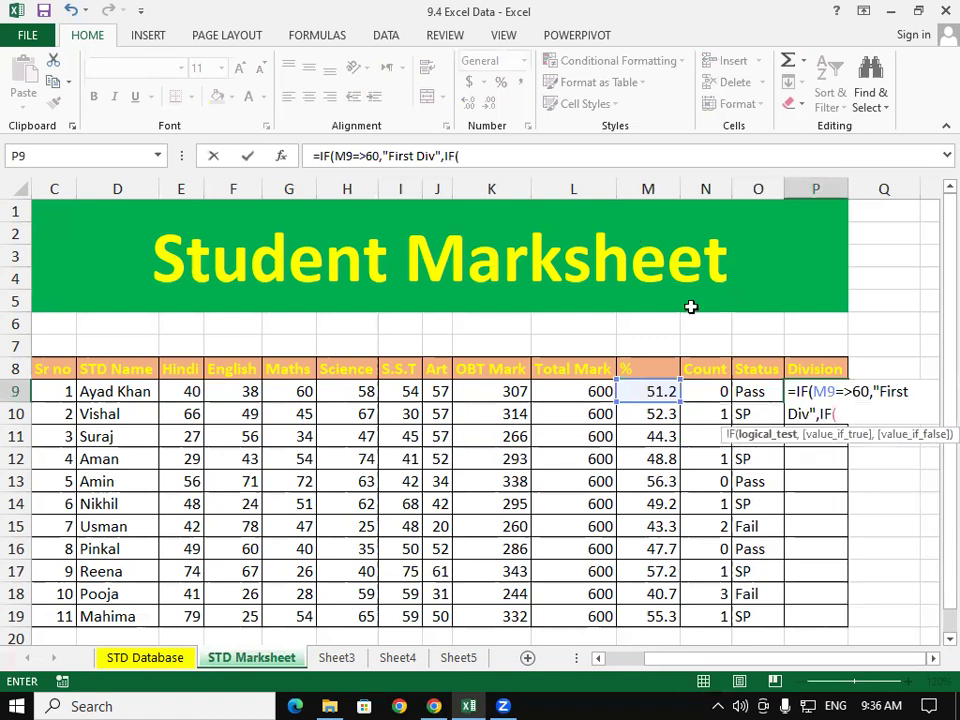
{"action": "left_click", "coordinate": [634, 386]}
{"action": "type", "text": "=>"}
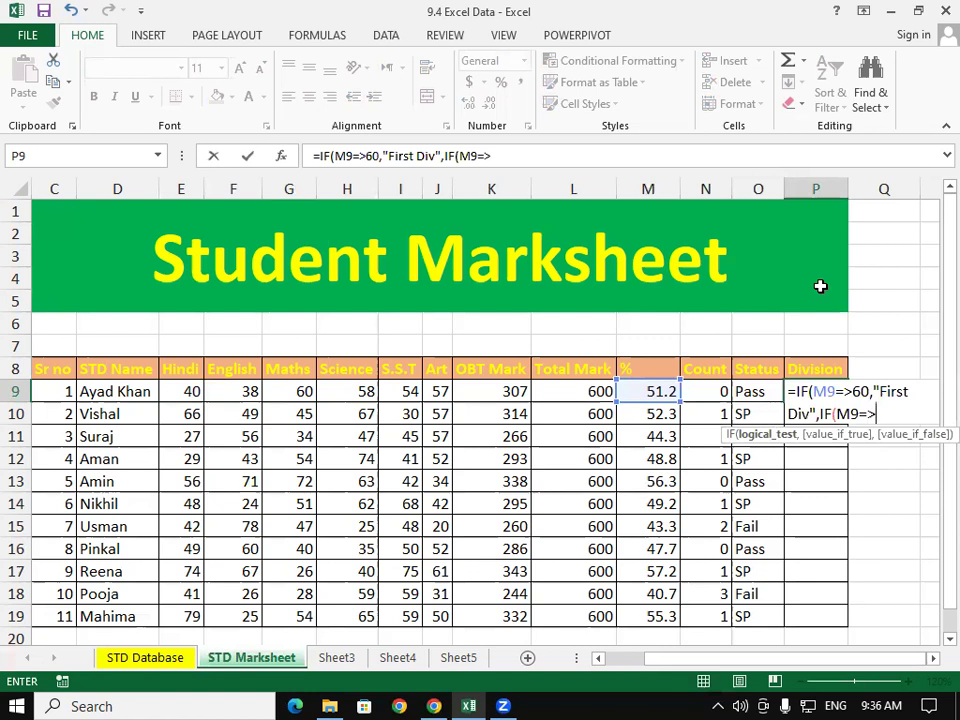
{"action": "type", "text": "45"}
{"action": "type", "text": ","}
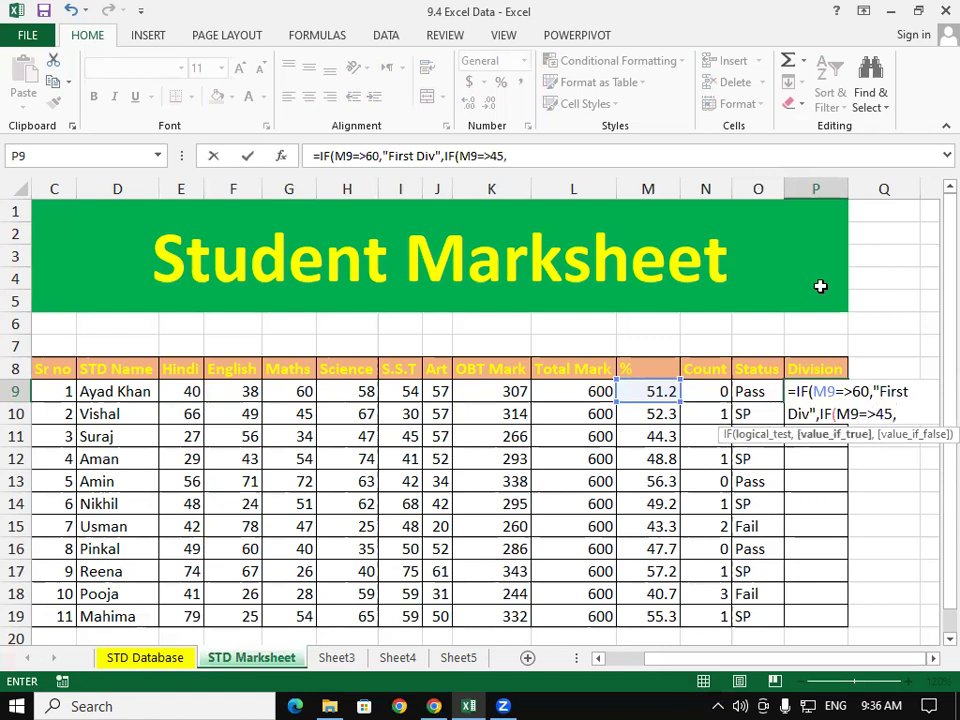
{"action": "type", "text": "\""}
{"action": "type", "text": "Second"}
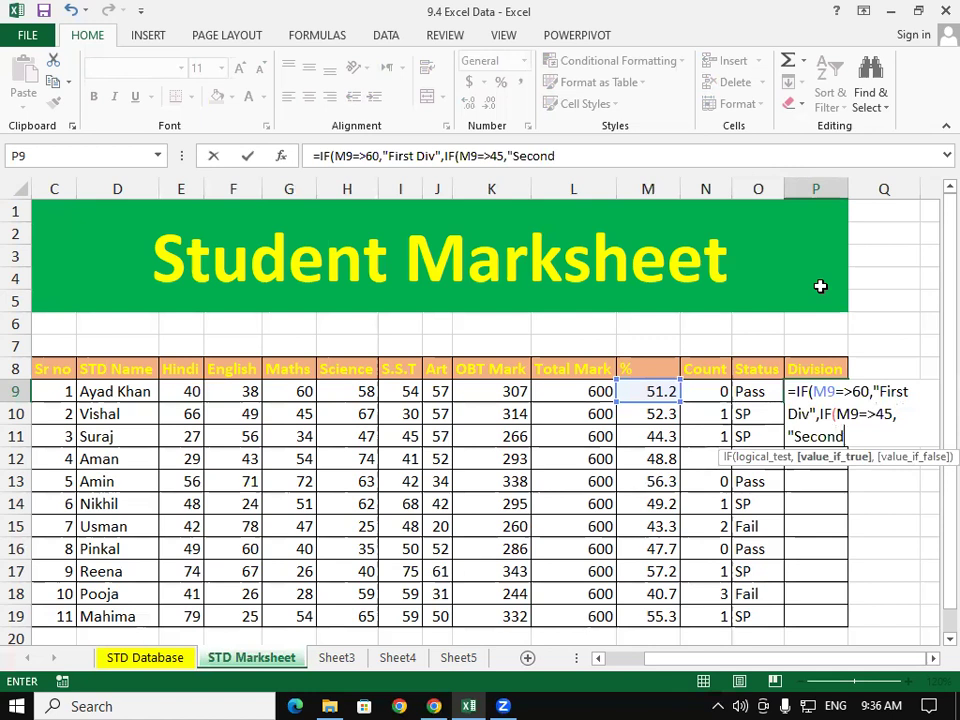
{"action": "type", "text": "\""}
{"action": "type", "text": ",i"}
{"action": "key", "text": "Tab"}
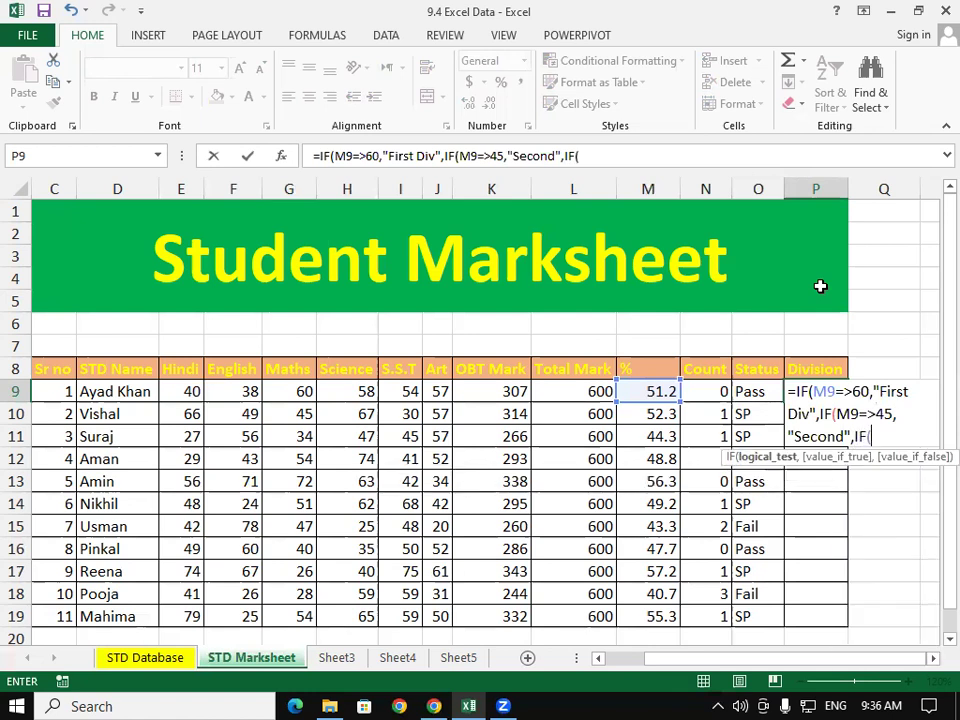
{"action": "left_click", "coordinate": [650, 392]}
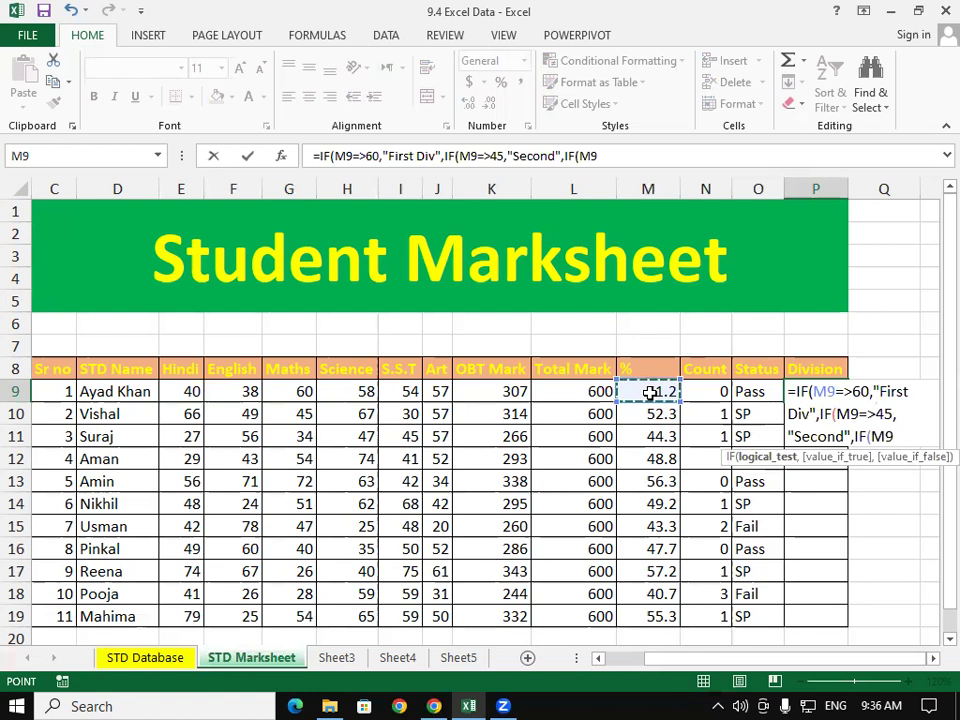
{"action": "type", "text": "="}
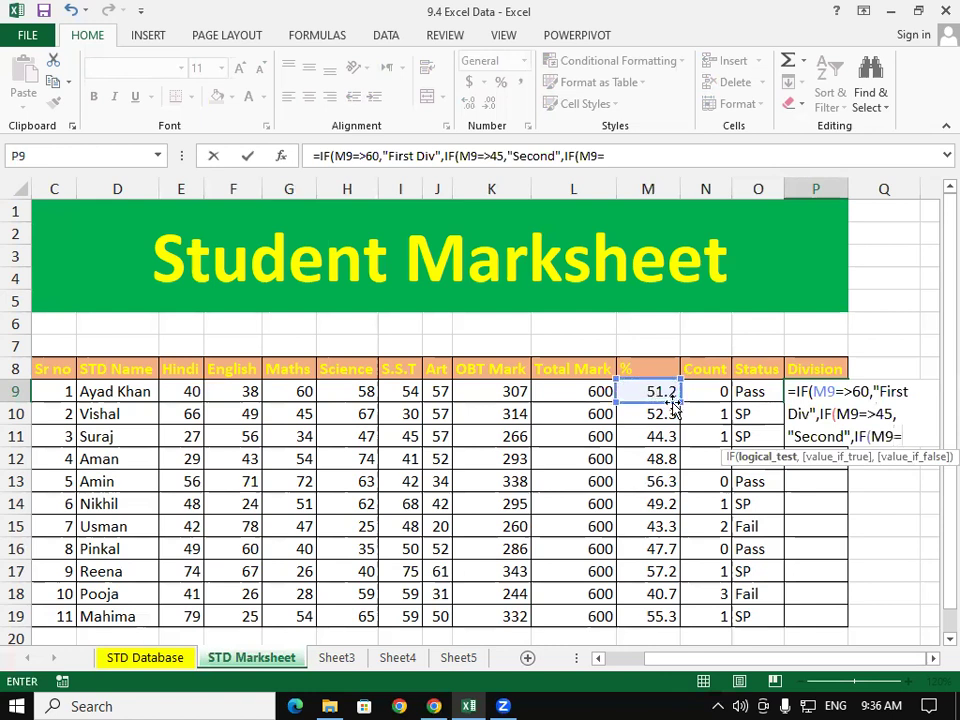
{"action": "type", "text": ">33,"}
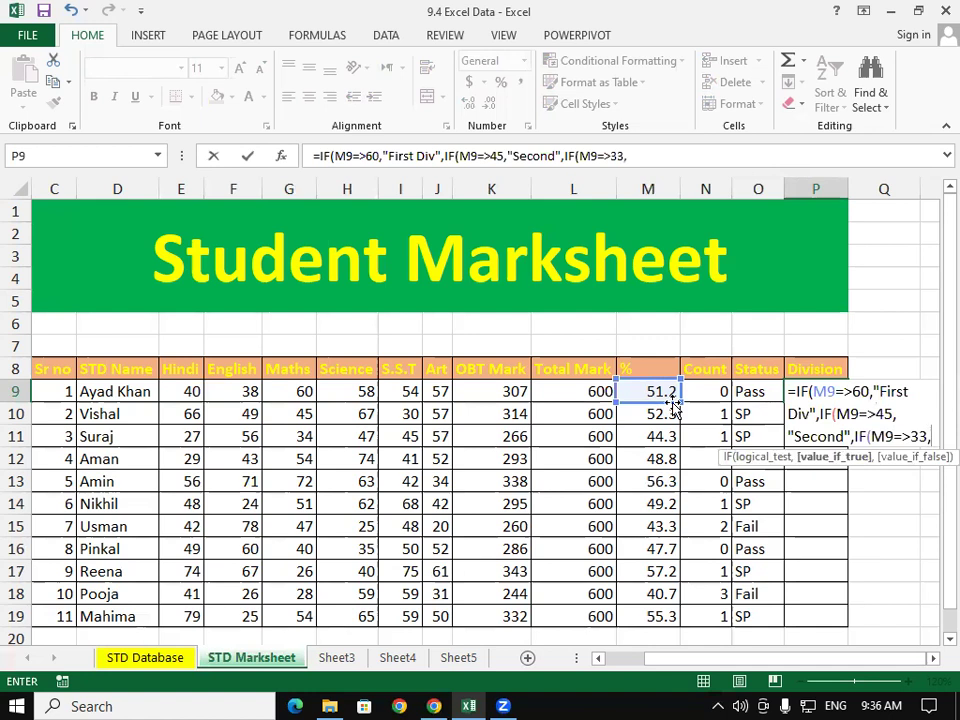
{"action": "type", "text": "\""}
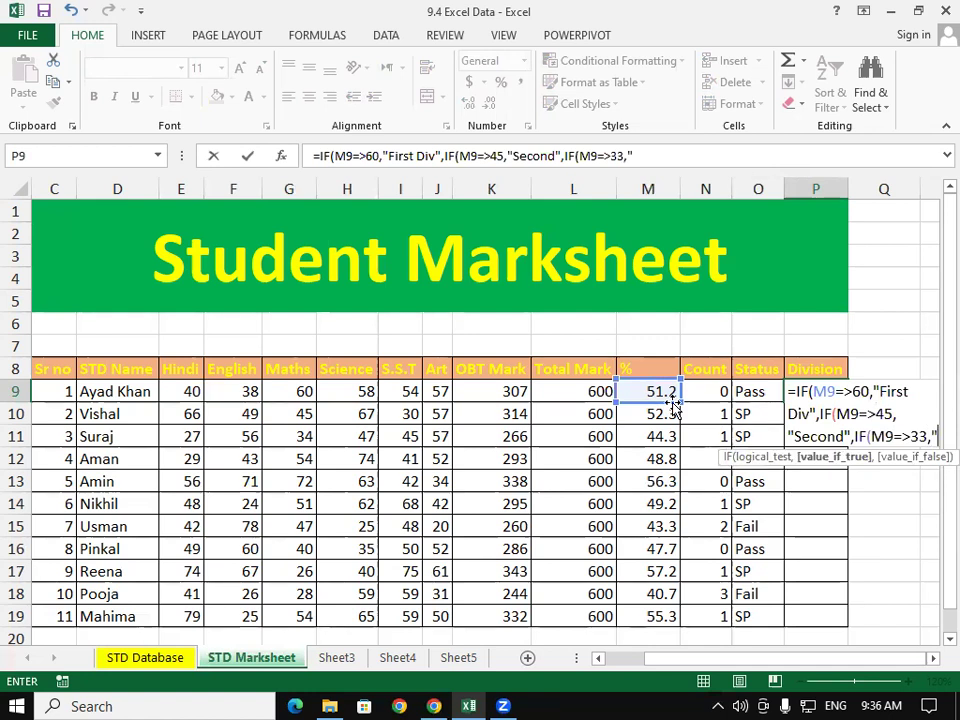
{"action": "type", "text": "Thir"}
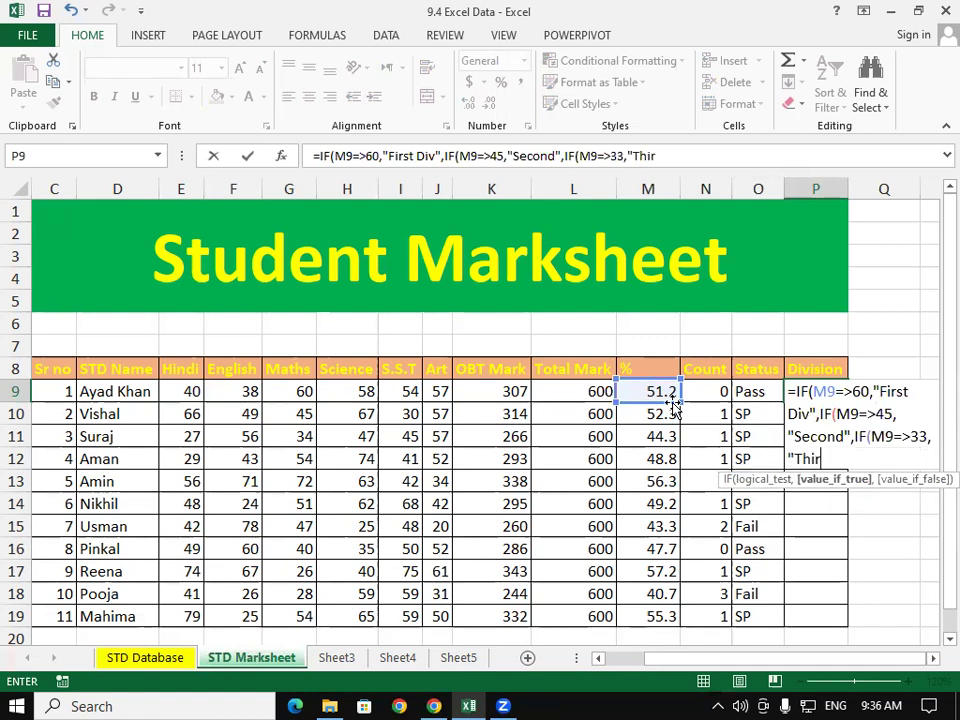
{"action": "type", "text": "d"}
{"action": "type", "text": "\""}
{"action": "type", "text": ","}
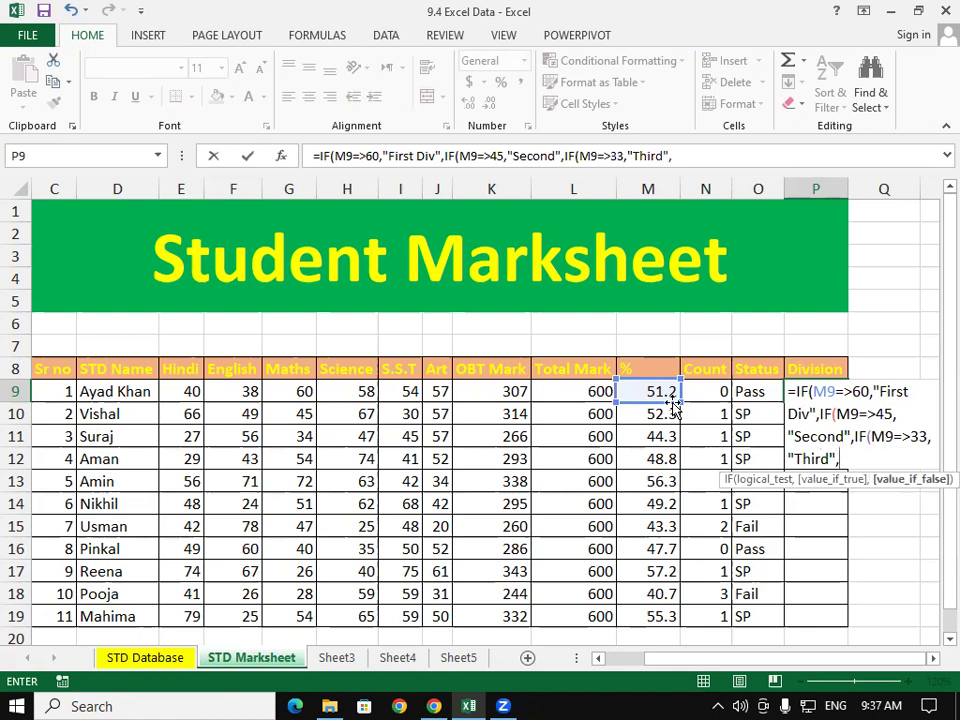
{"action": "type", "text": "\"Fail"}
{"action": "type", "text": "\""}
{"action": "type", "text": ")))"}
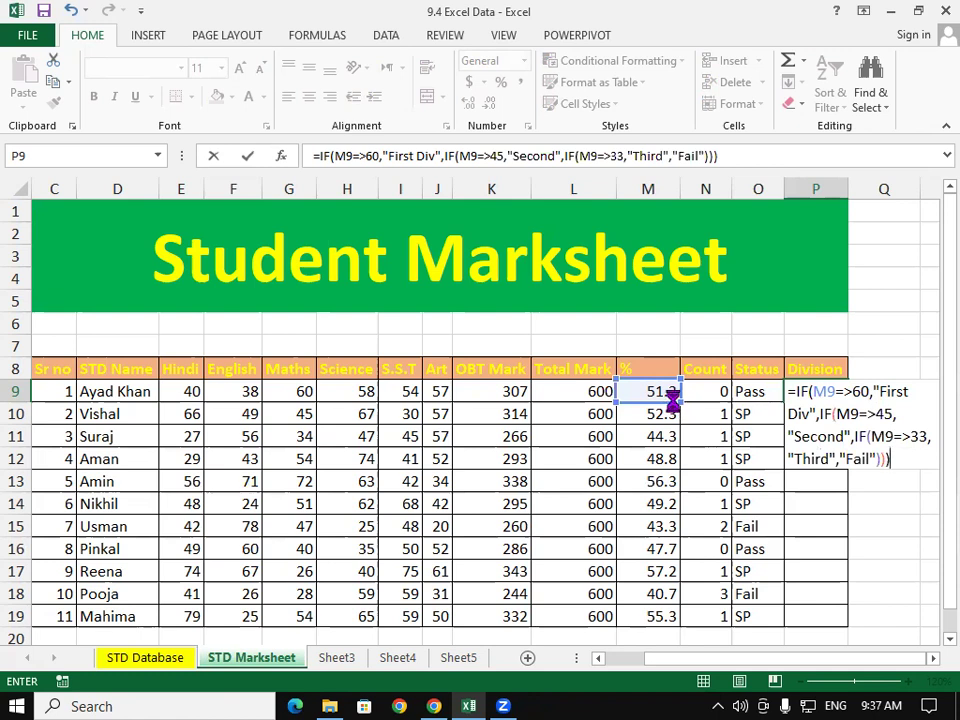
{"action": "key", "text": "Return"}
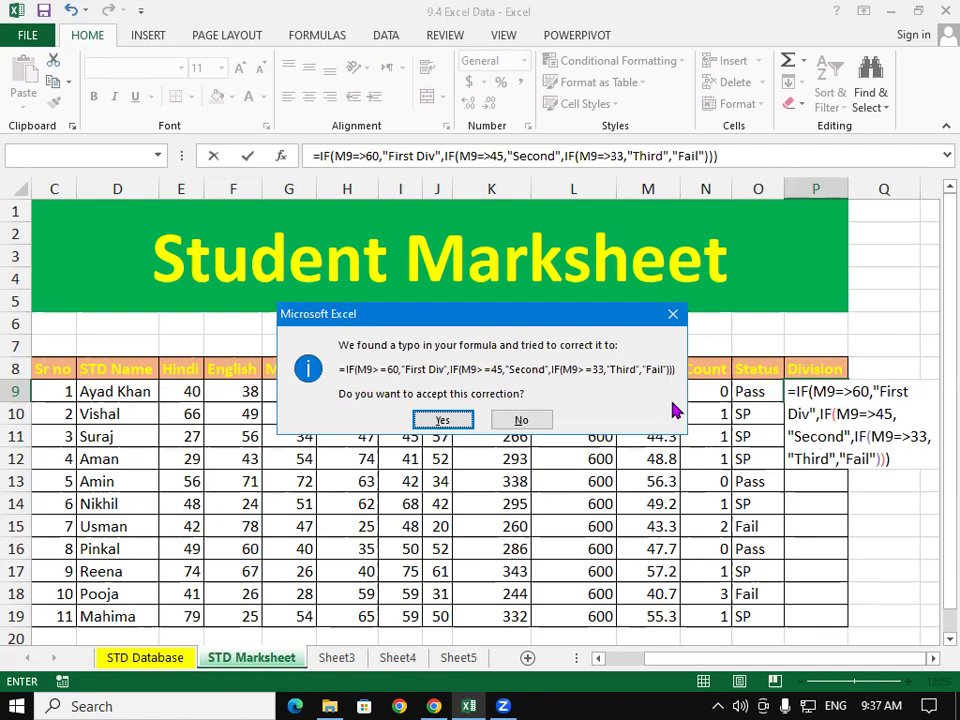
- Accept Excel's >= correction for P9's formula, then check M9 and P9
{"action": "left_click", "coordinate": [449, 418]}
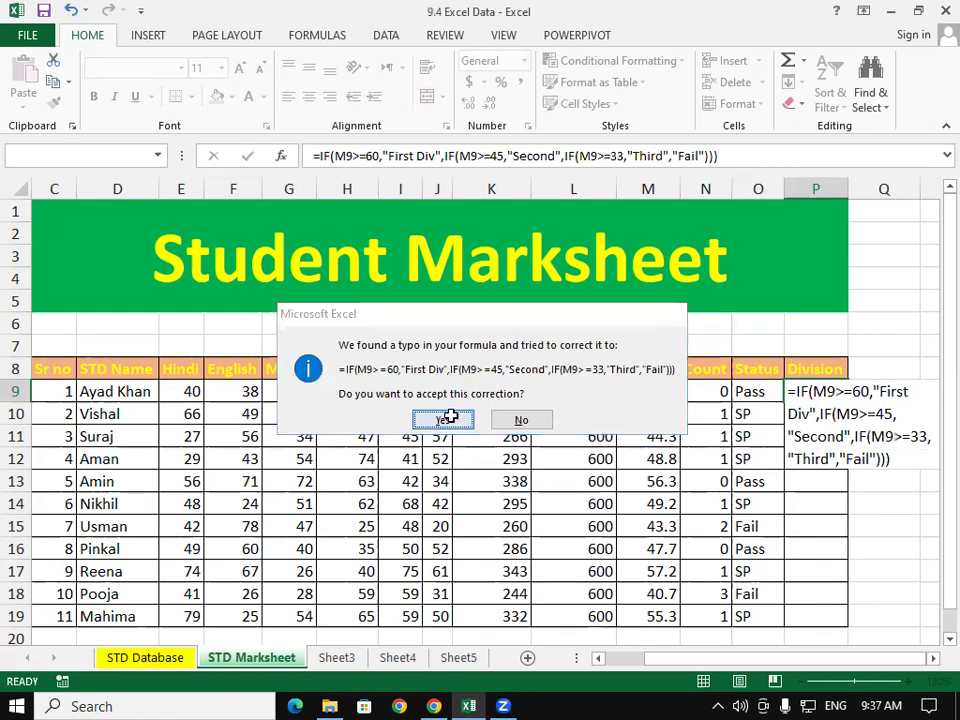
{"action": "left_click", "coordinate": [652, 392]}
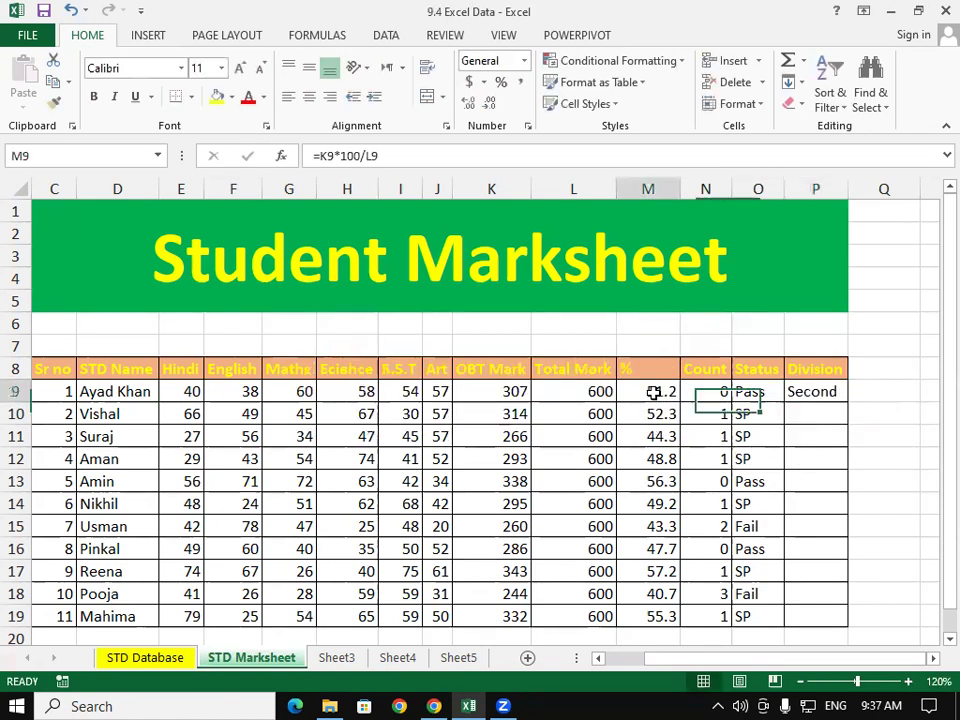
{"action": "left_click", "coordinate": [809, 391]}
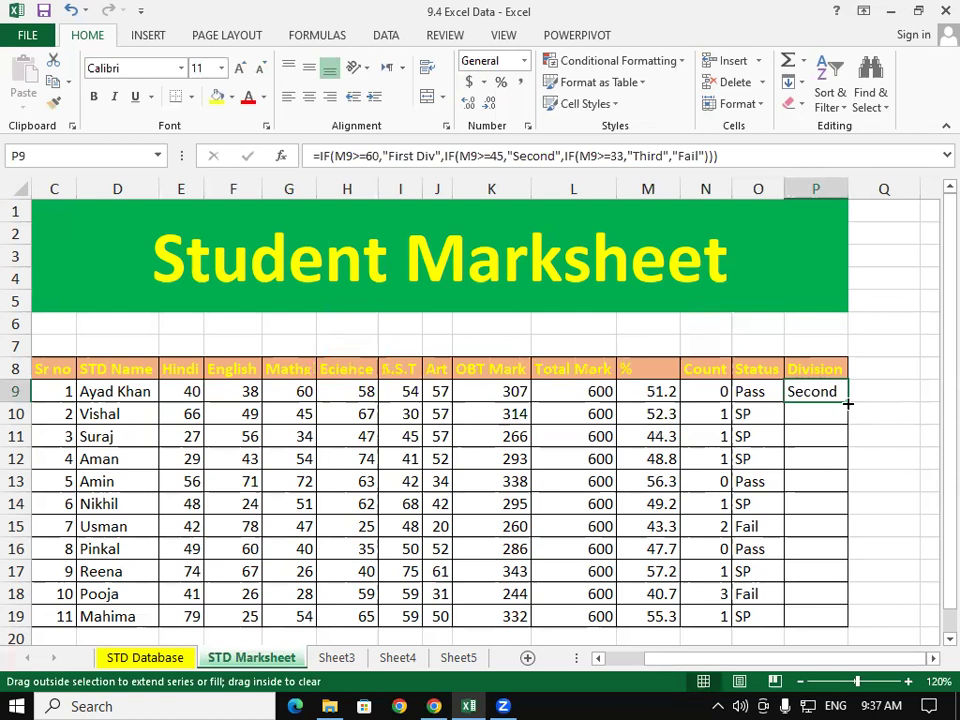
- Fill P9's Division formula down to P19 and review one student's row of marks
{"action": "left_click_drag", "start_coordinate": [847, 403], "coordinate": [860, 622]}
{"action": "left_click", "coordinate": [876, 578]}
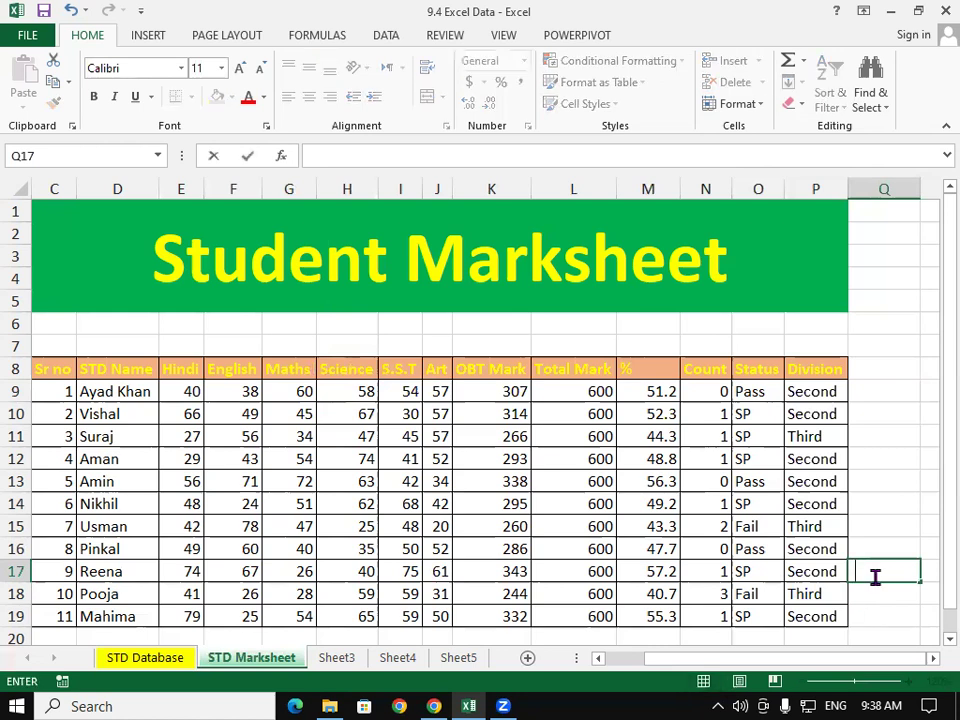
{"action": "mouse_move", "coordinate": [90, 526]}
{"action": "left_mouse_down"}
{"action": "mouse_move", "coordinate": [421, 498]}
{"action": "mouse_move", "coordinate": [705, 526]}
{"action": "left_mouse_up"}
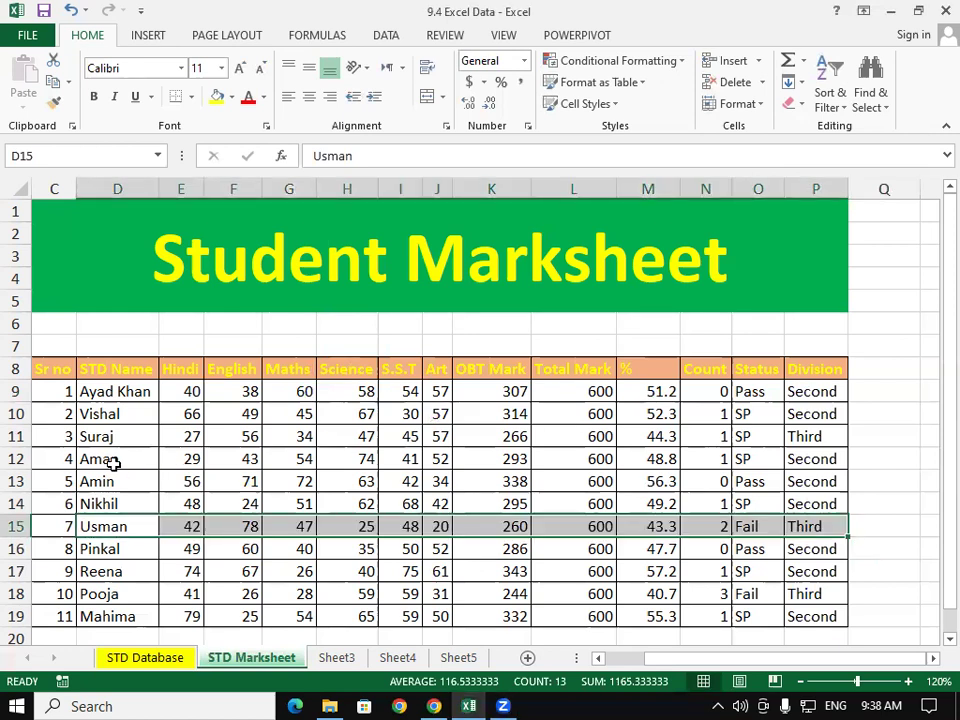
- Change the row 16 student's Hindi mark to 80 and English mark to 95
{"action": "left_click", "coordinate": [210, 552]}
{"action": "left_click", "coordinate": [183, 543]}
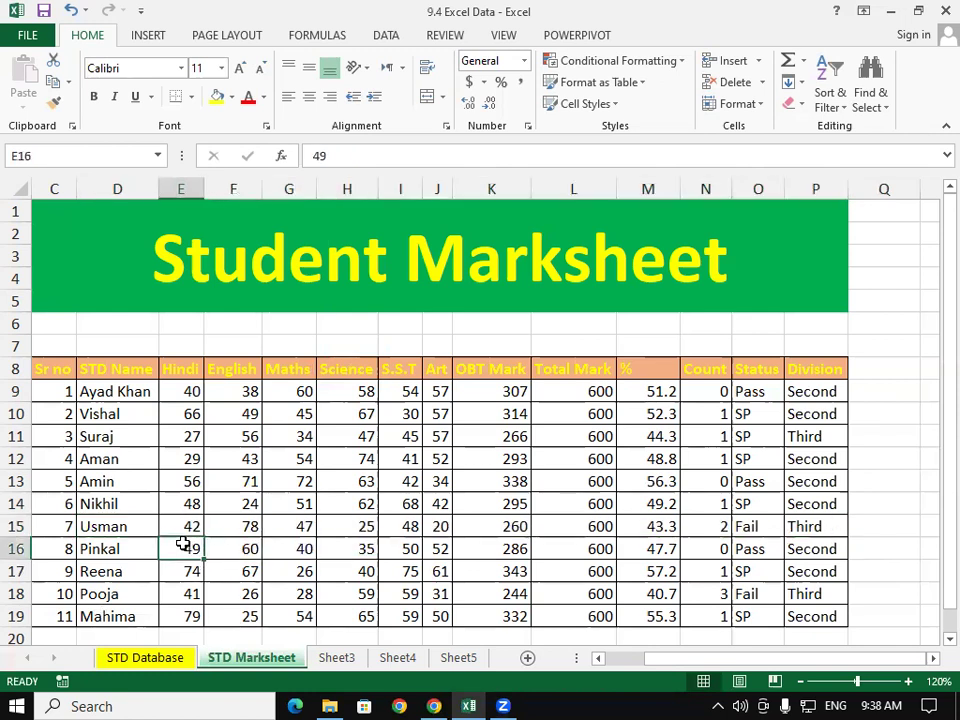
{"action": "type", "text": "80"}
{"action": "key", "text": "Tab"}
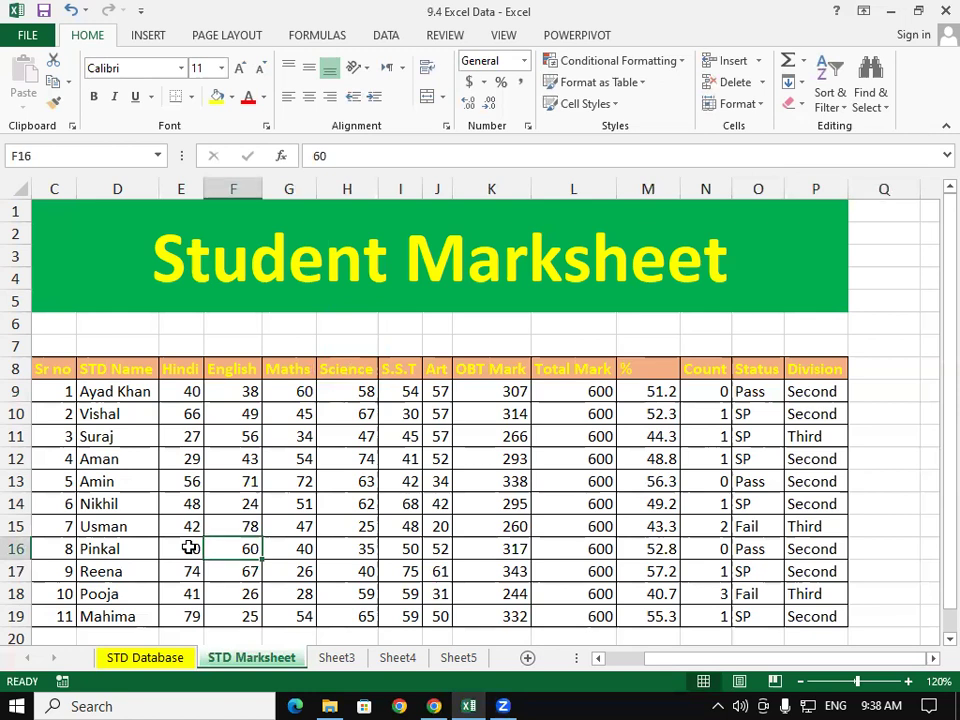
{"action": "type", "text": "95"}
{"action": "key", "text": "Tab"}
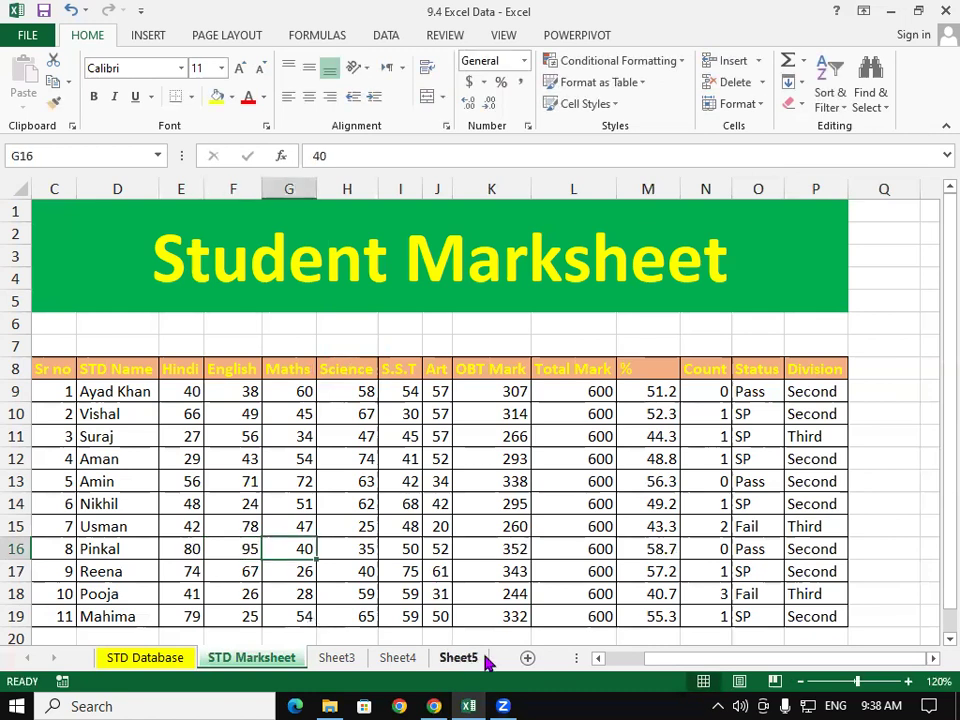
{"action": "left_click", "coordinate": [645, 550]}
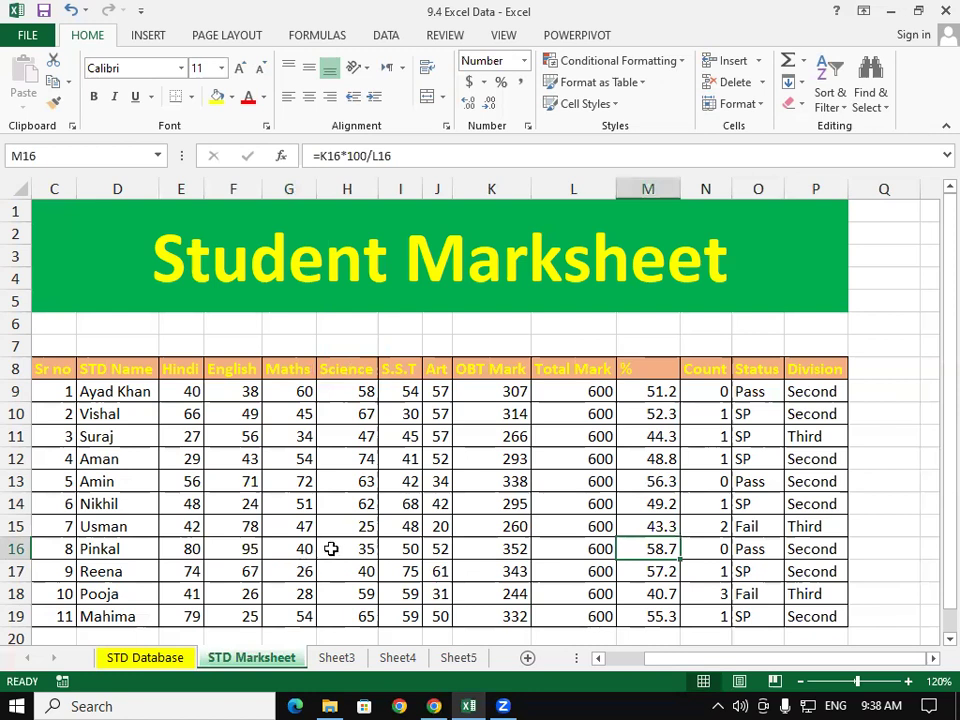
- Set the row 16 Maths mark in G16 to 60, giving 62.0% and First Div
{"action": "left_click", "coordinate": [250, 545]}
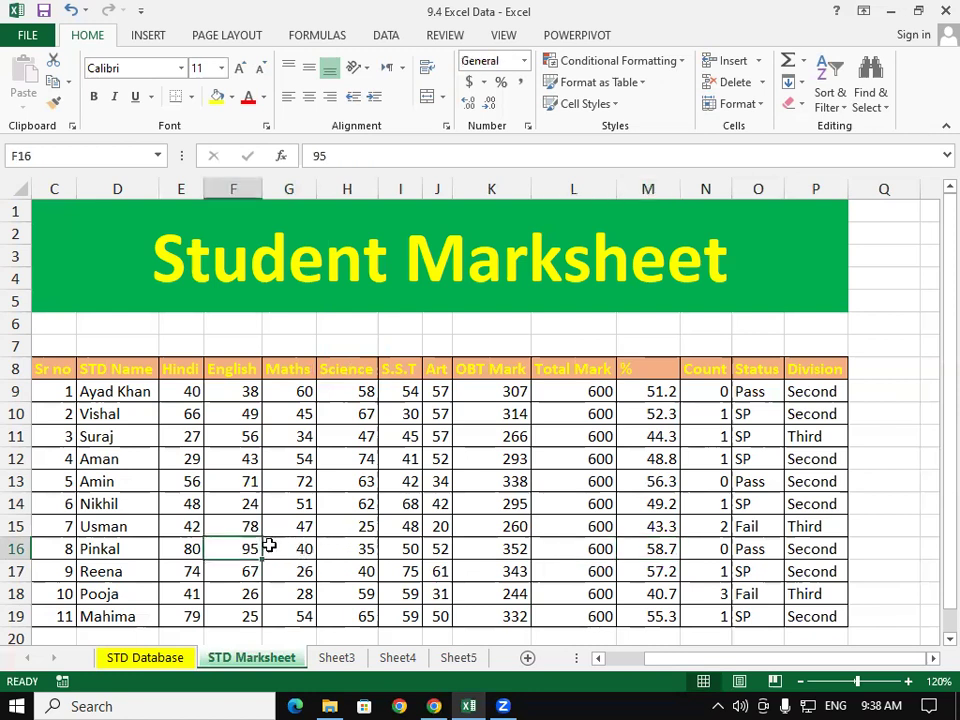
{"action": "left_click", "coordinate": [298, 545]}
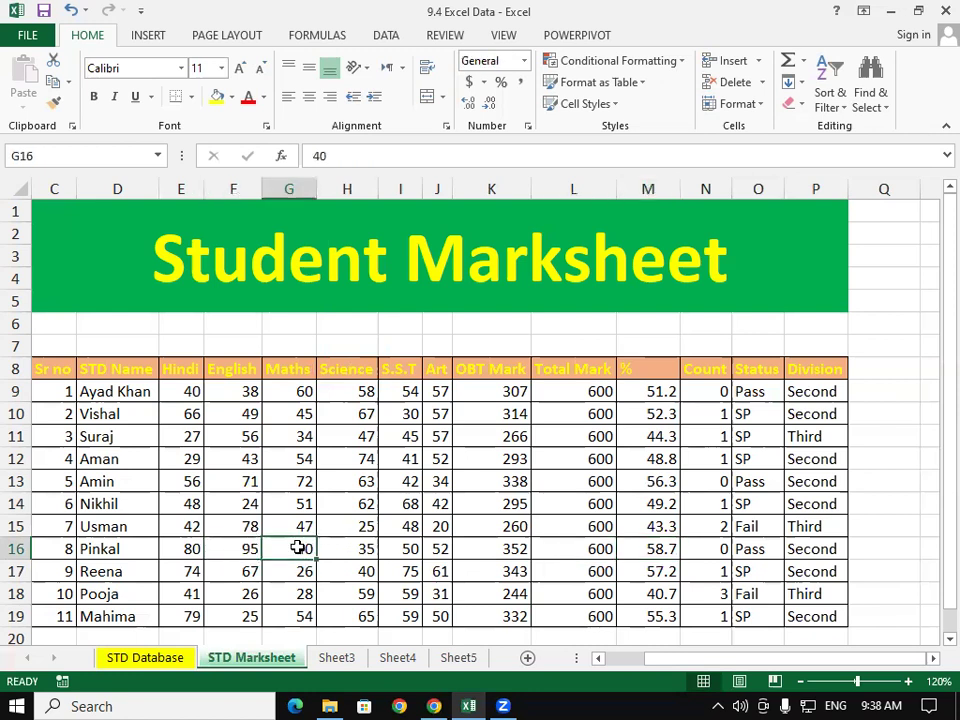
{"action": "type", "text": "60"}
{"action": "key", "text": "Tab"}
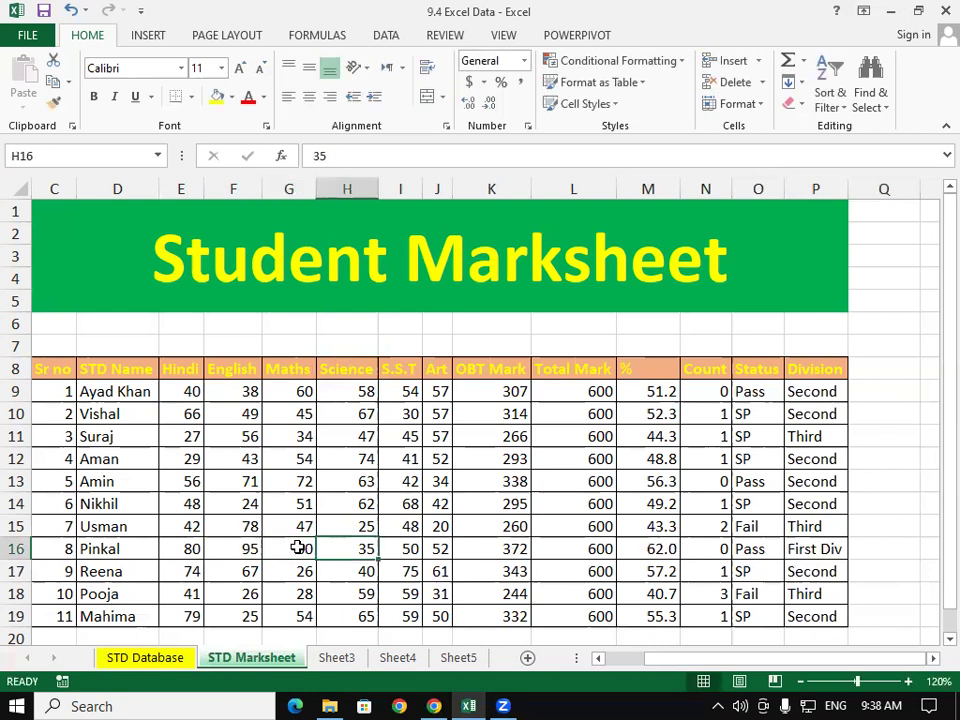
{"action": "left_click", "coordinate": [656, 550]}
{"action": "left_click_drag", "start_coordinate": [656, 550], "coordinate": [800, 550]}
{"action": "left_click", "coordinate": [815, 549]}
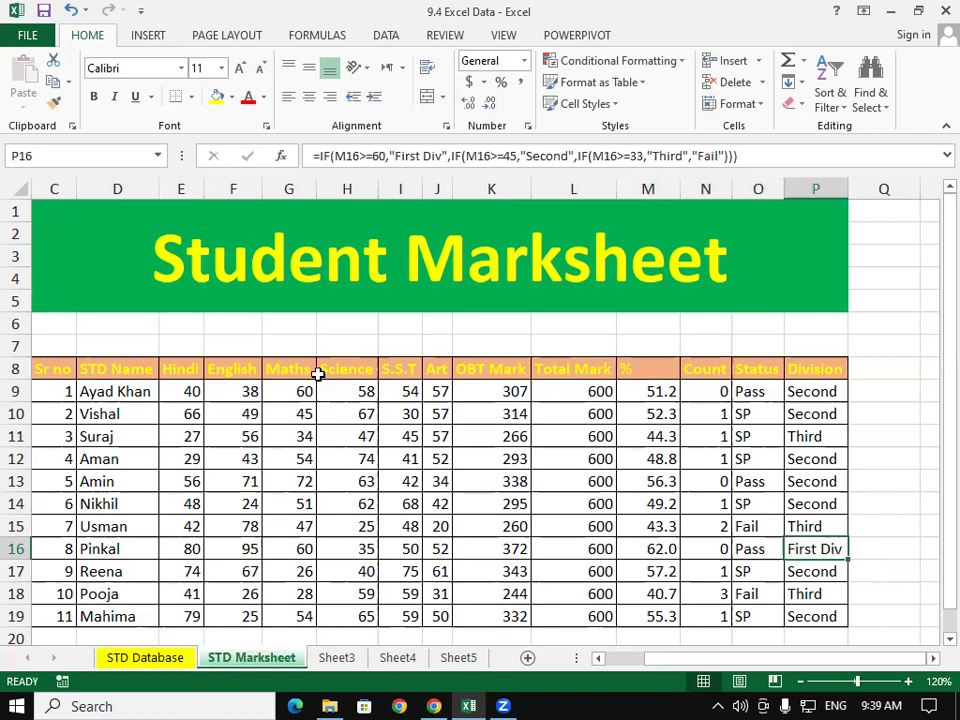
{"action": "left_click", "coordinate": [150, 391]}
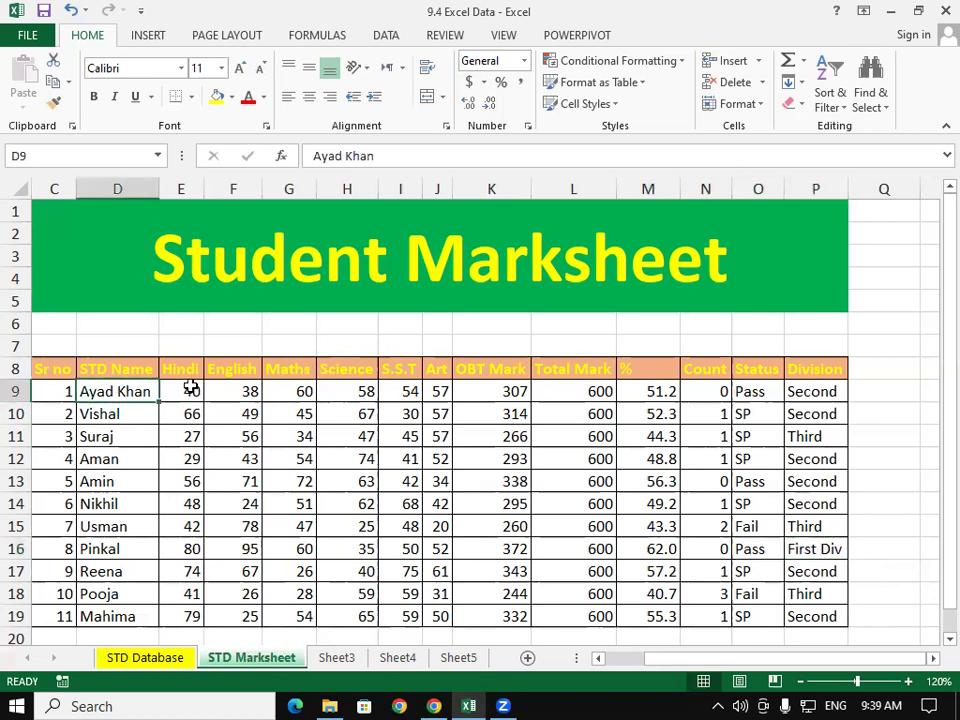
- Set the first student's Hindi mark in E9 to 90
{"action": "left_click", "coordinate": [192, 390]}
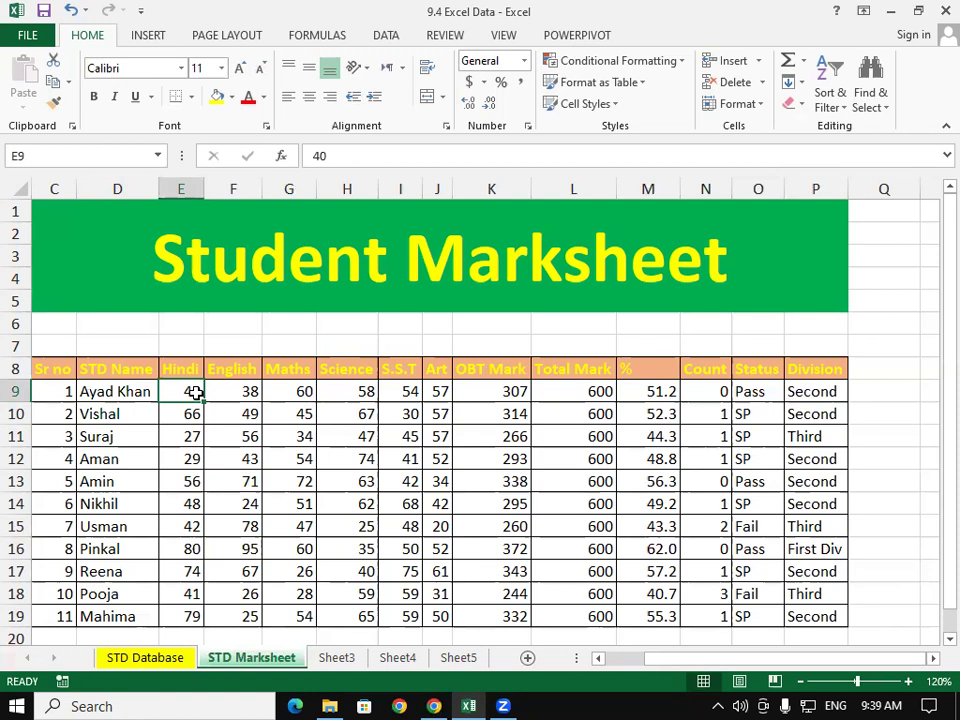
{"action": "type", "text": "99"}
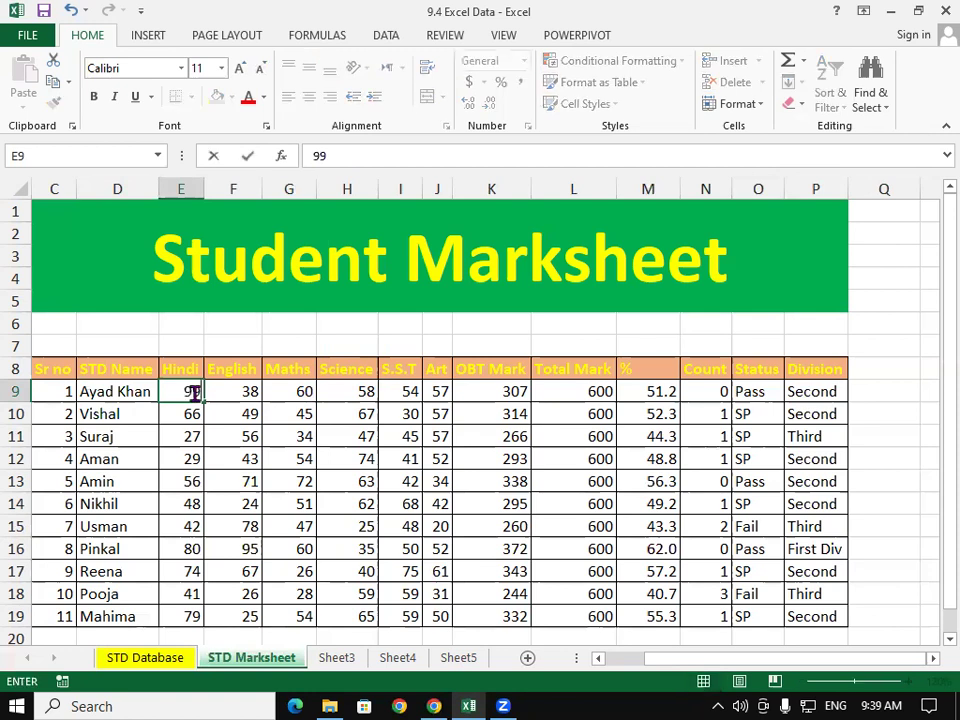
{"action": "key", "text": "Tab"}
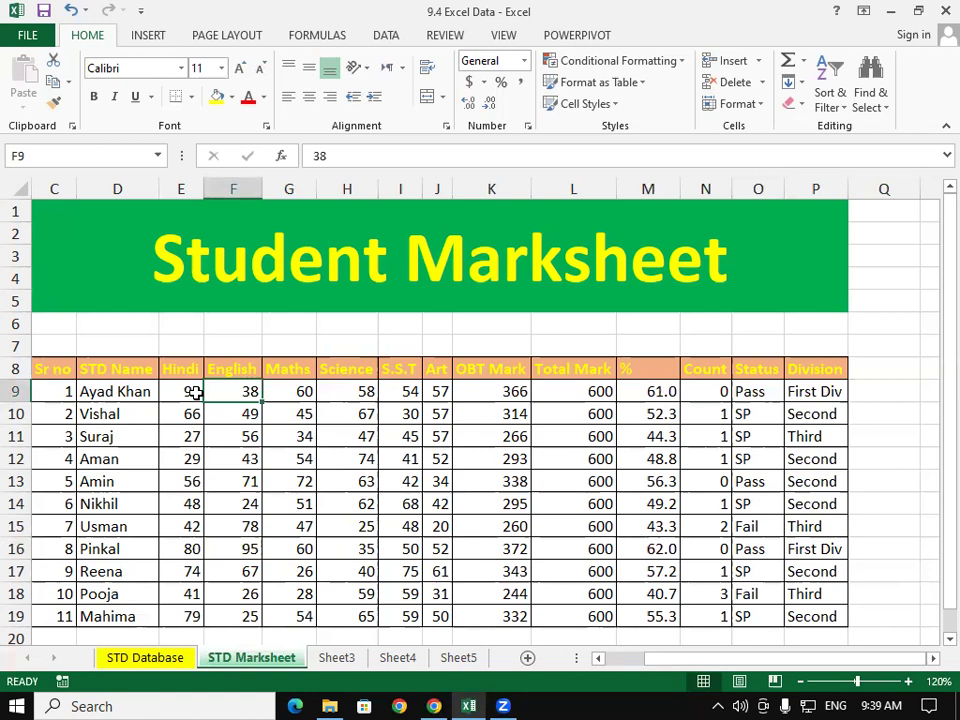
{"action": "left_click", "coordinate": [195, 392]}
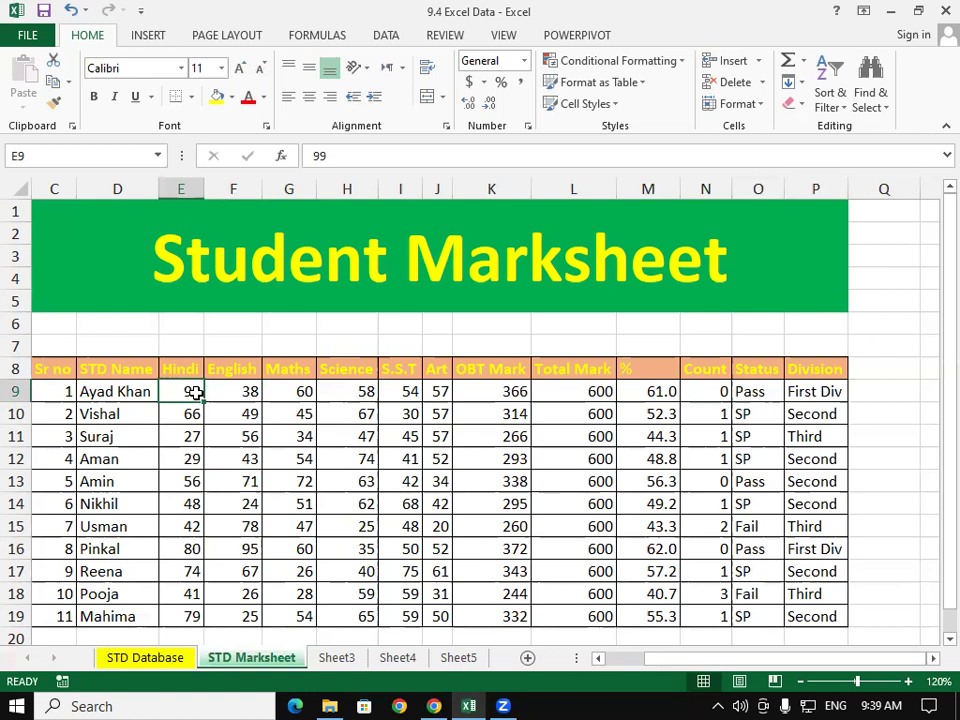
{"action": "type", "text": "90"}
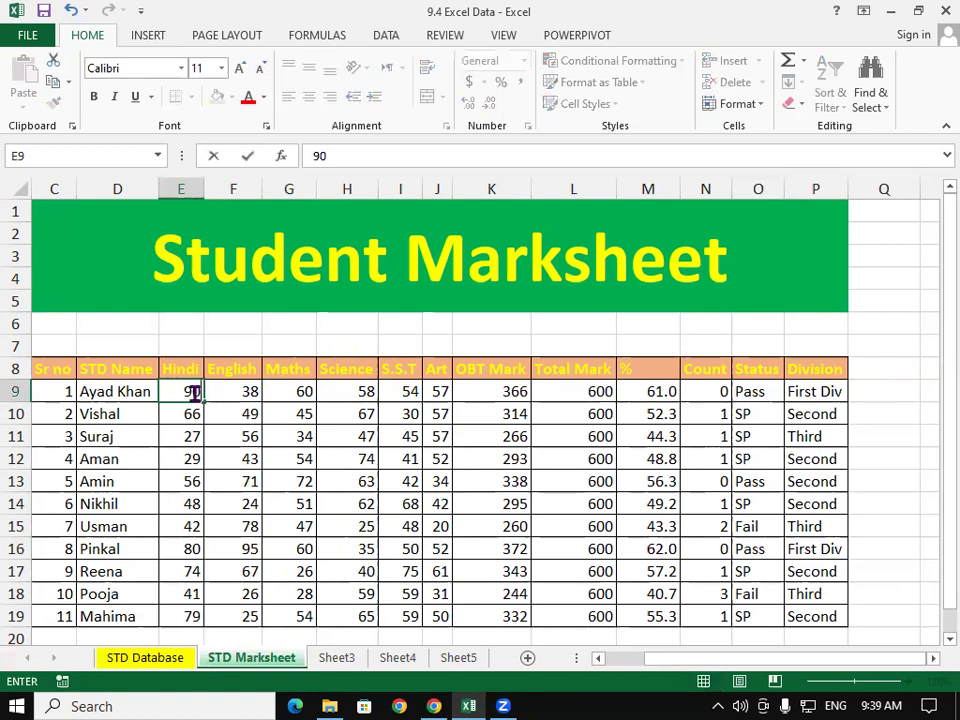
{"action": "key", "text": "Tab"}
- Enter the first student's English 99, Maths 70 and Science 80 marks
{"action": "type", "text": "99"}
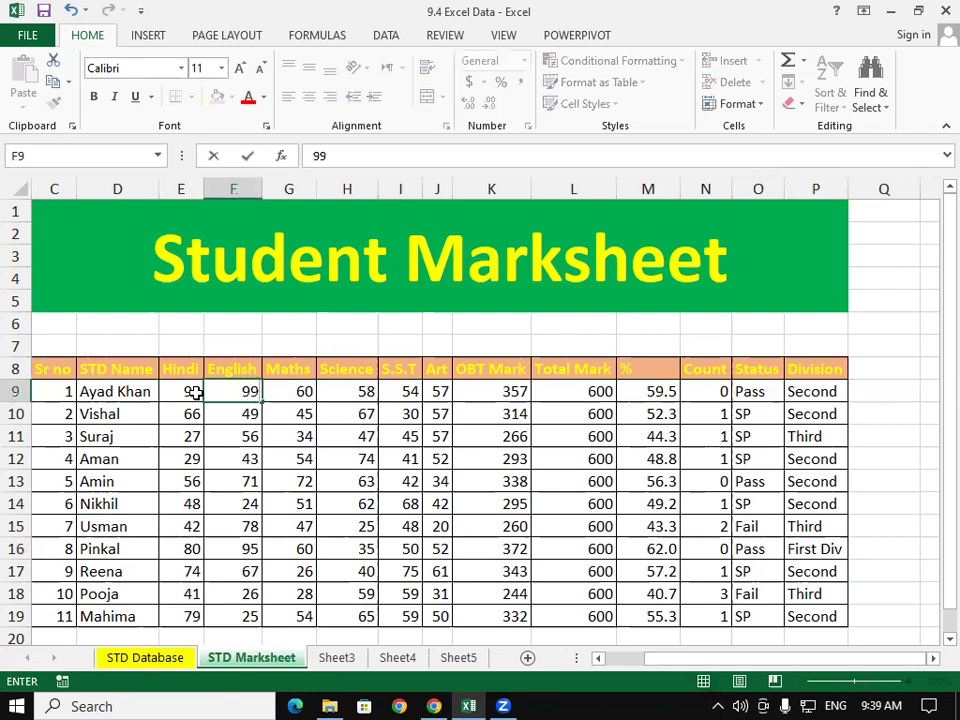
{"action": "key", "text": "Tab"}
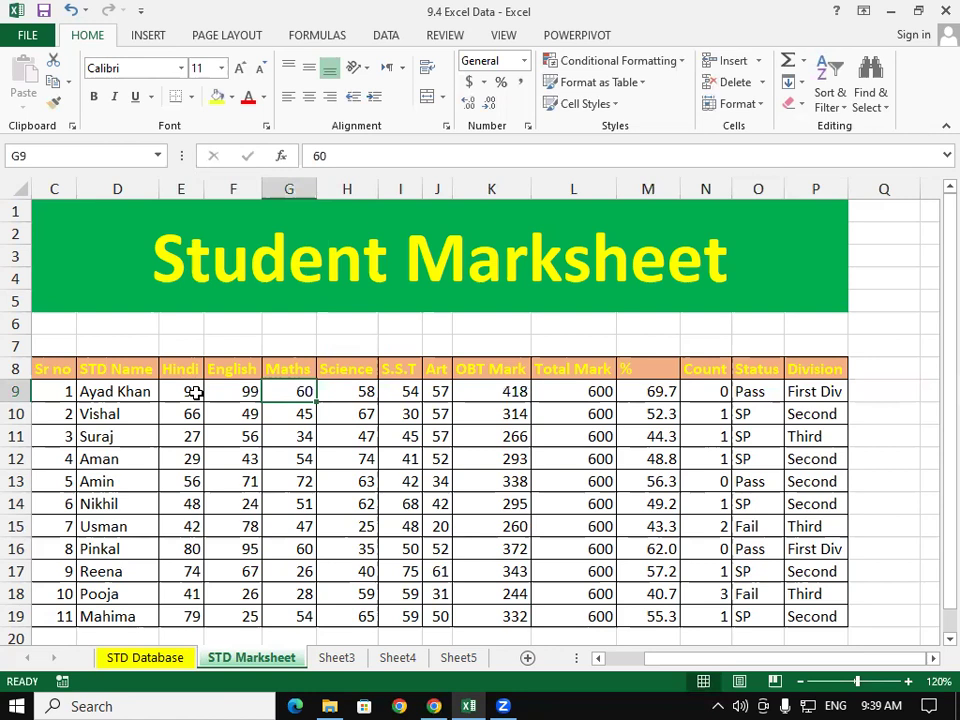
{"action": "type", "text": "60"}
{"action": "key", "text": "BackSpace"}
{"action": "key", "text": "BackSpace"}
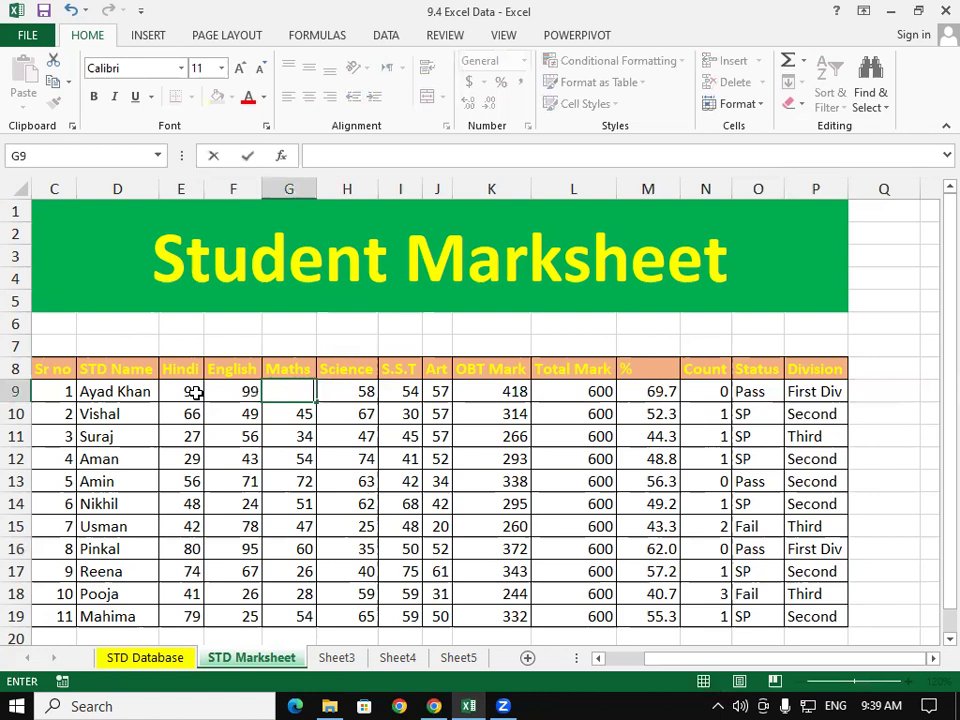
{"action": "type", "text": "70"}
{"action": "key", "text": "Tab"}
{"action": "type", "text": "80"}
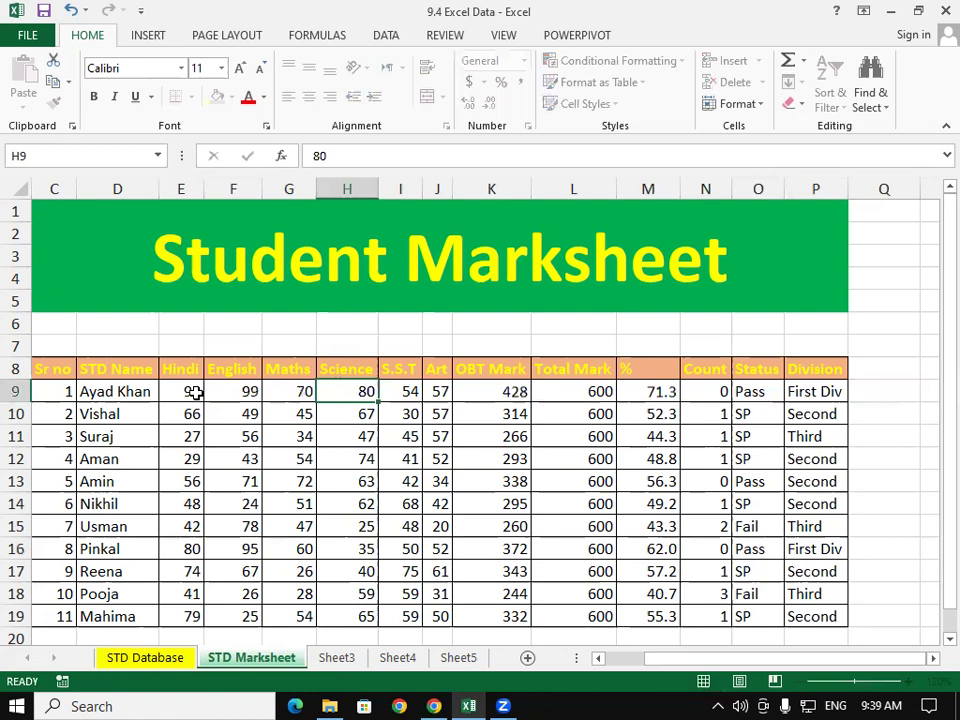
{"action": "key", "text": "Tab"}
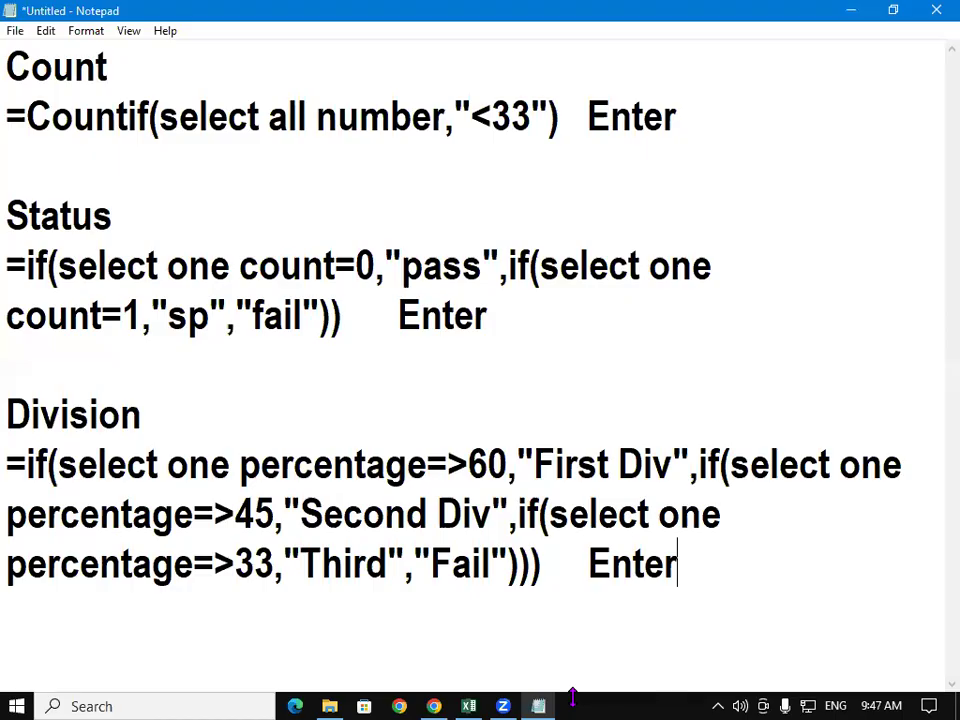
- Leave the Notepad formula notes and return to the Excel marksheet
{"action": "key", "text": "alt+Tab"}
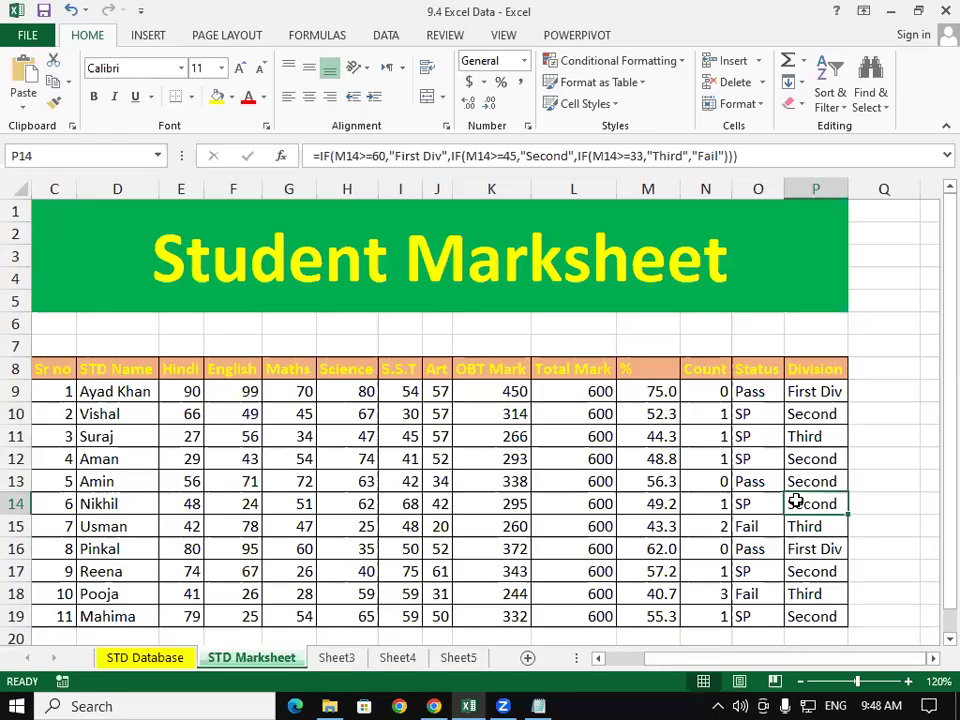
- Clear the Count, Status and Division cells N9:P19 for all eleven students
{"action": "left_click", "coordinate": [760, 481]}
{"action": "left_click_drag", "start_coordinate": [710, 391], "coordinate": [815, 526]}
{"action": "left_click_drag", "start_coordinate": [802, 610], "coordinate": [800, 612]}
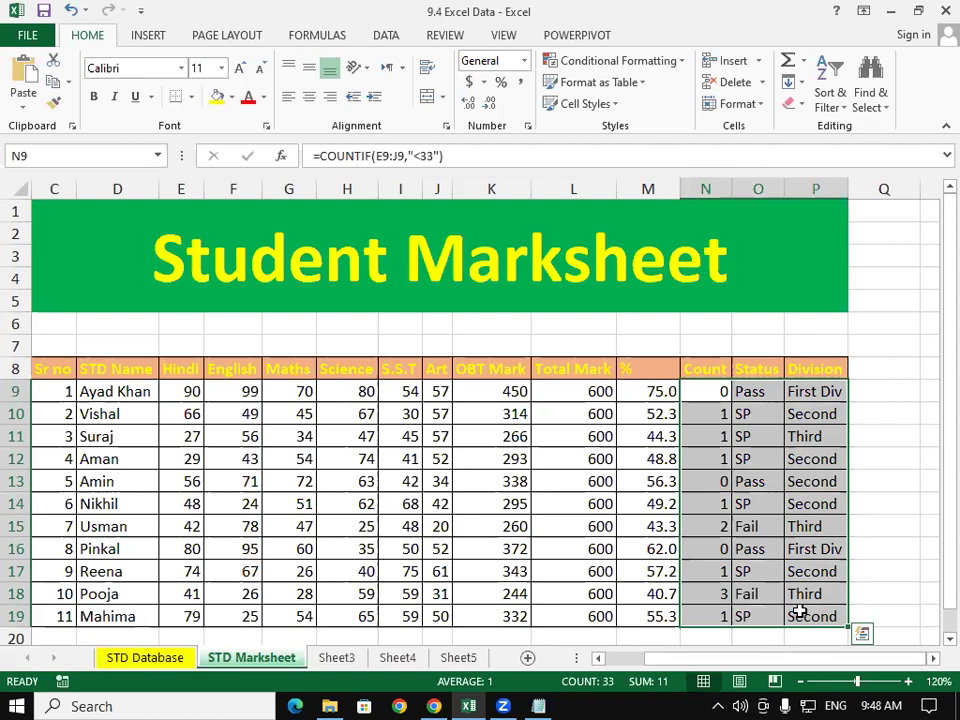
{"action": "key", "text": "Delete"}
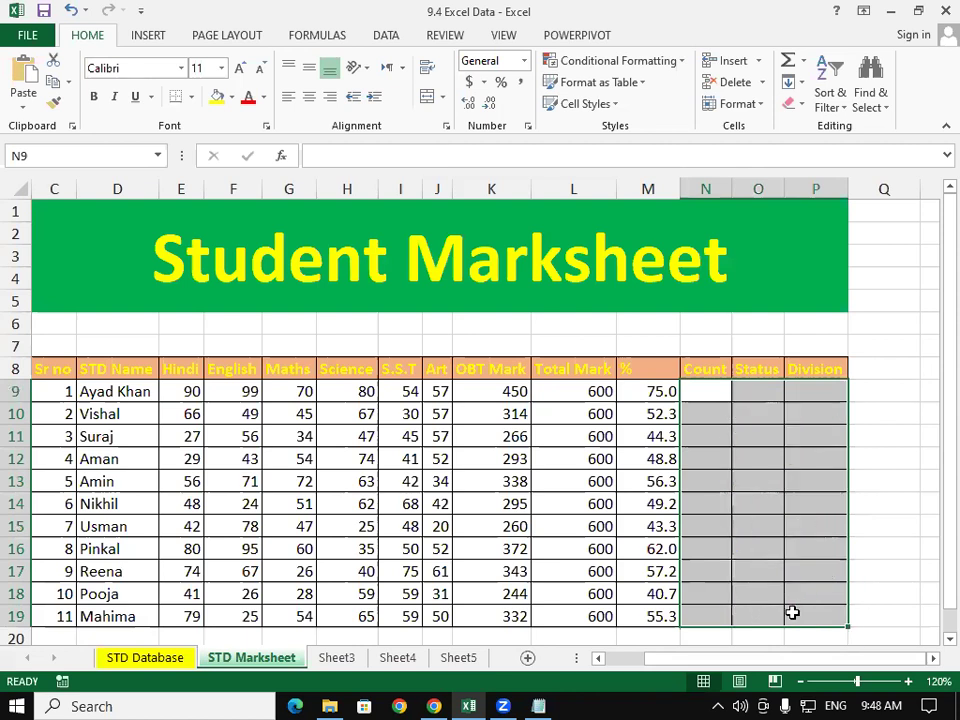
{"action": "left_click", "coordinate": [705, 526]}
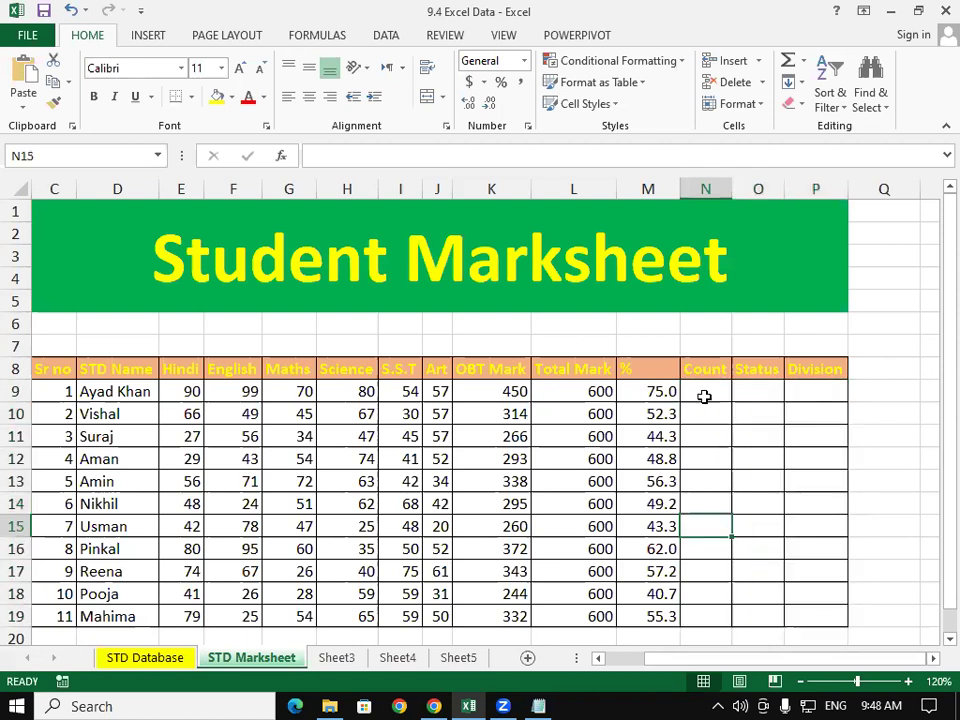
- Enter =COUNTIF(E9:J9,"<33") in N9 to count the first student's subjects below 33
{"action": "left_click", "coordinate": [704, 397]}
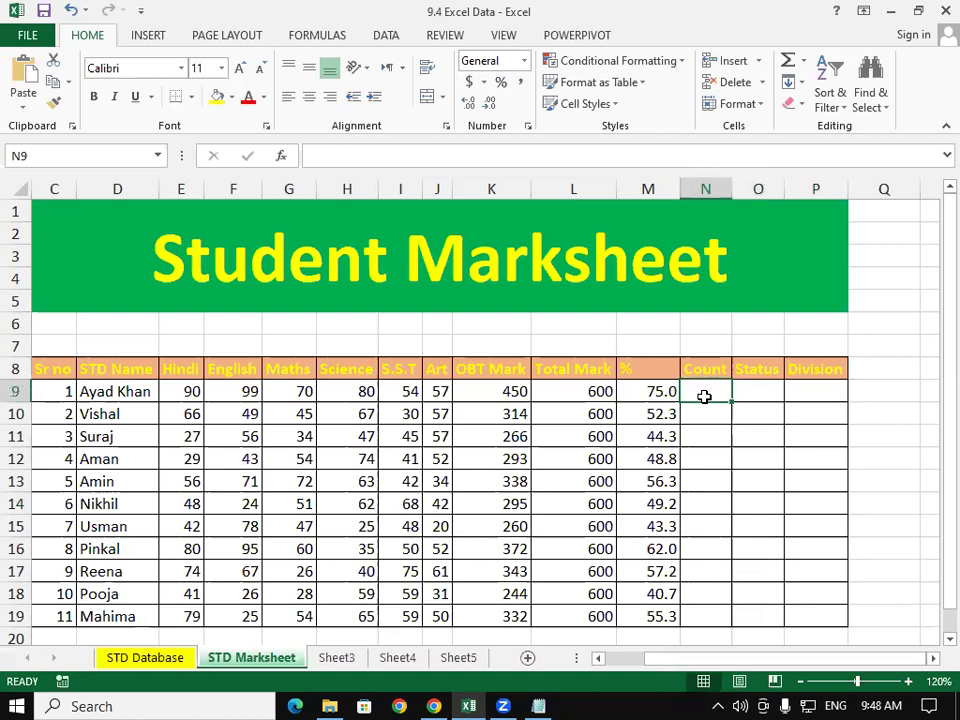
{"action": "type", "text": "=i"}
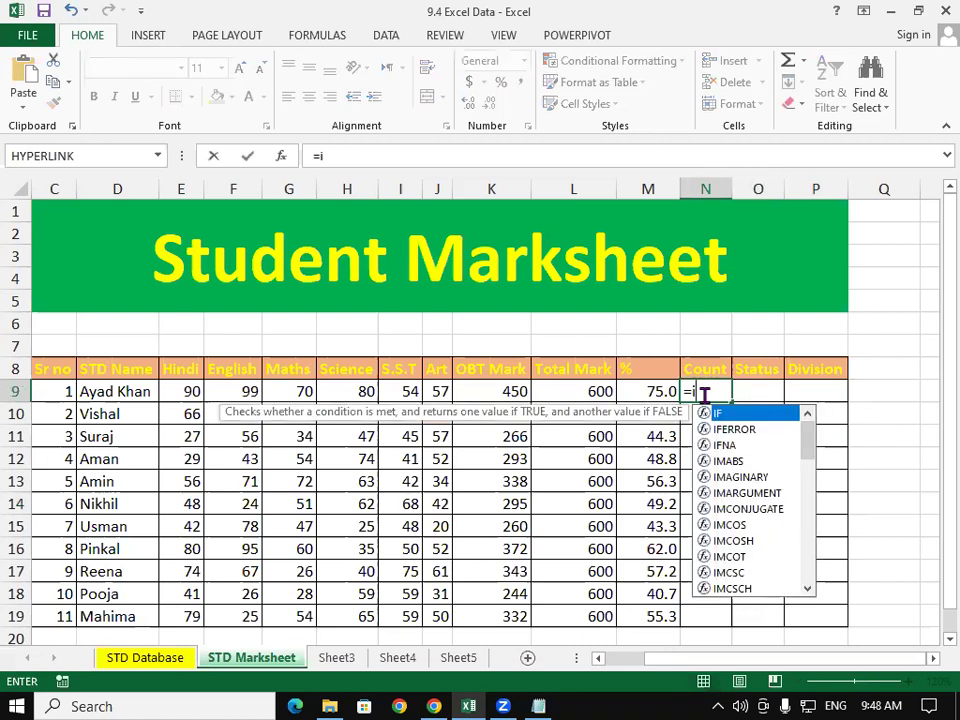
{"action": "key", "text": "BackSpace"}
{"action": "type", "text": "co"}
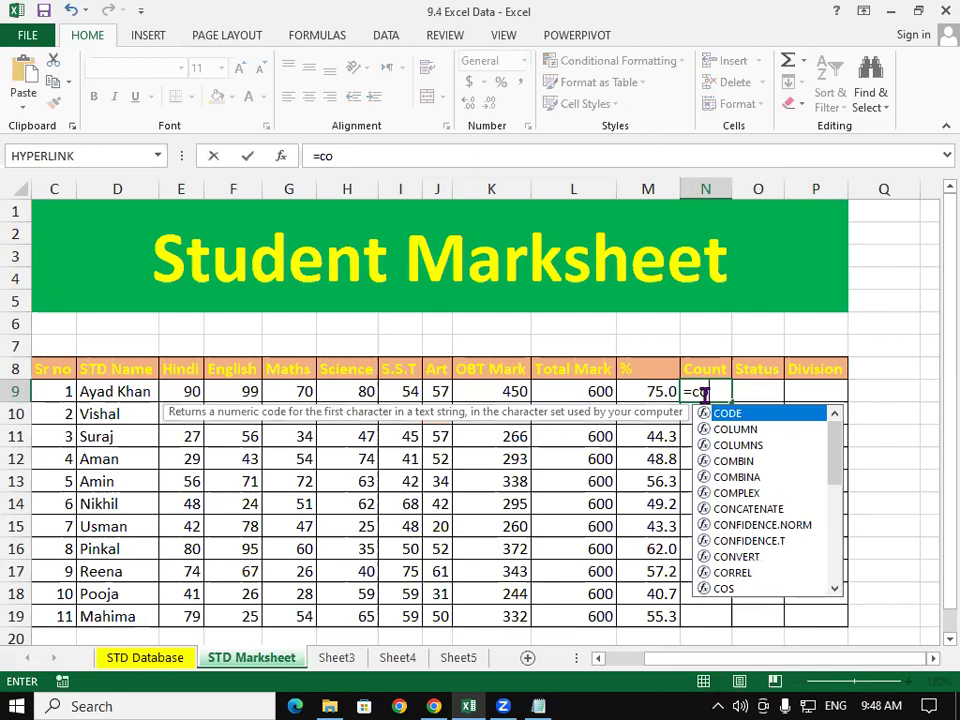
{"action": "type", "text": "un"}
{"action": "key", "text": "Down"}
{"action": "key", "text": "Down"}
{"action": "key", "text": "Down"}
{"action": "key", "text": "Tab"}
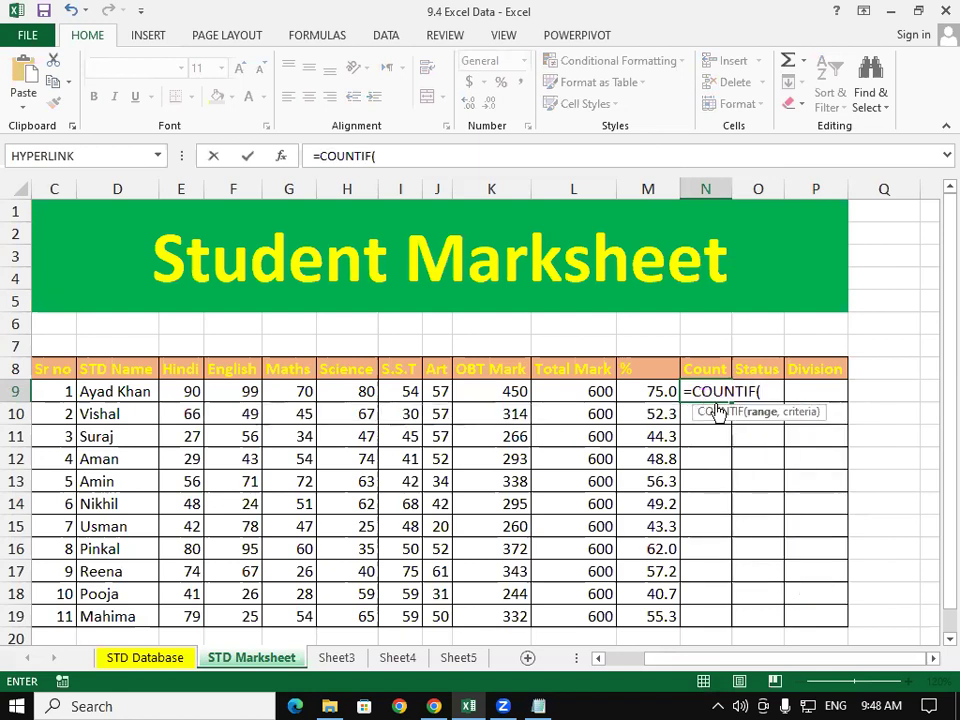
{"action": "left_click_drag", "start_coordinate": [178, 393], "coordinate": [437, 392]}
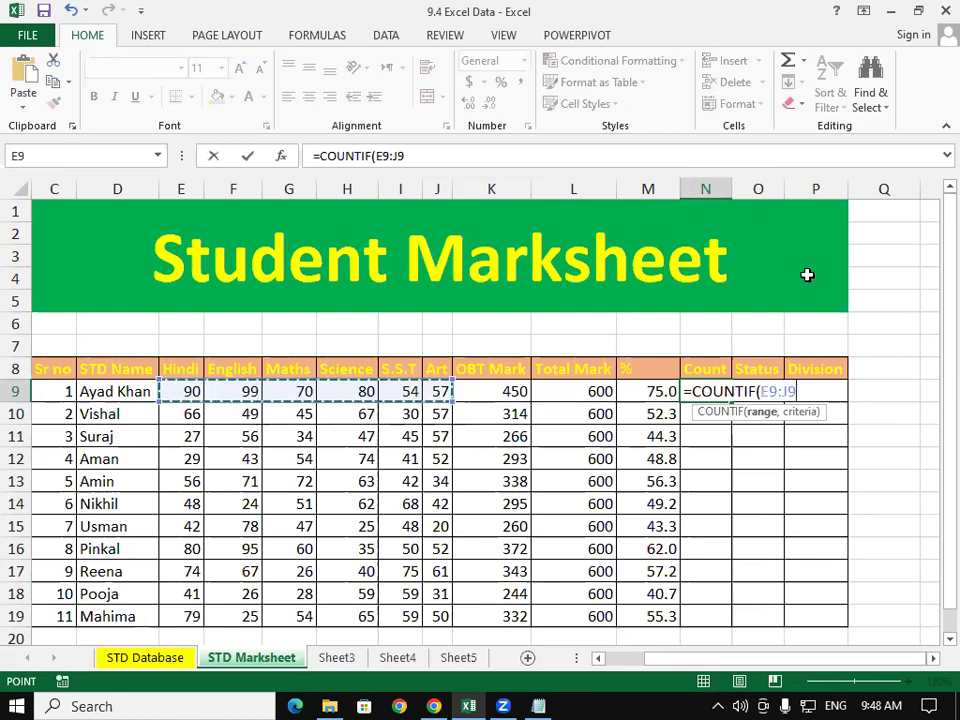
{"action": "type", "text": ","}
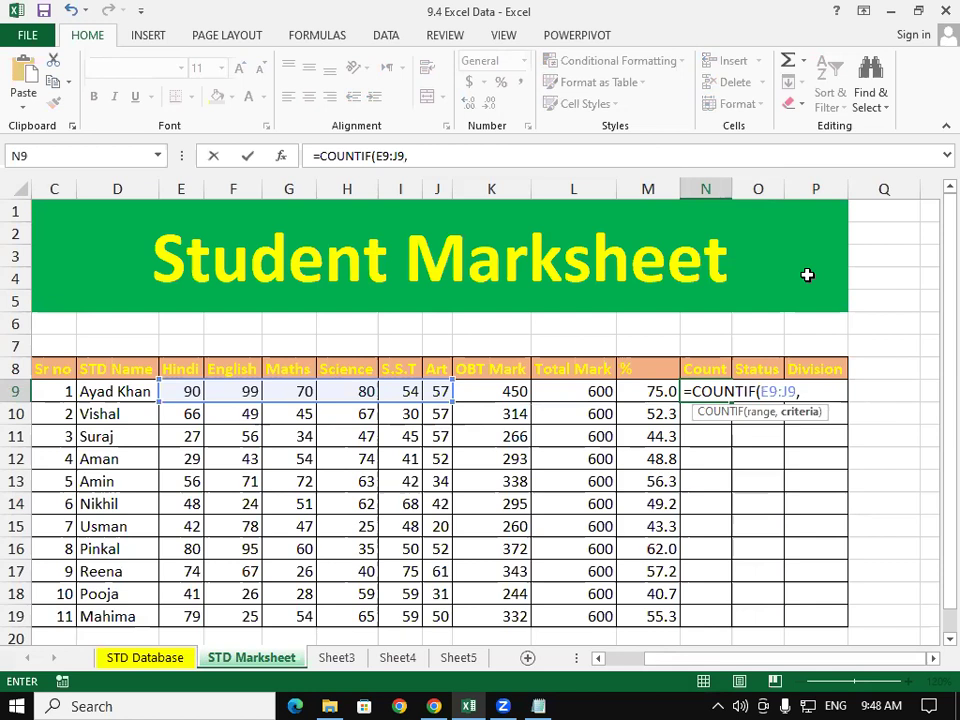
{"action": "type", "text": "\"<"}
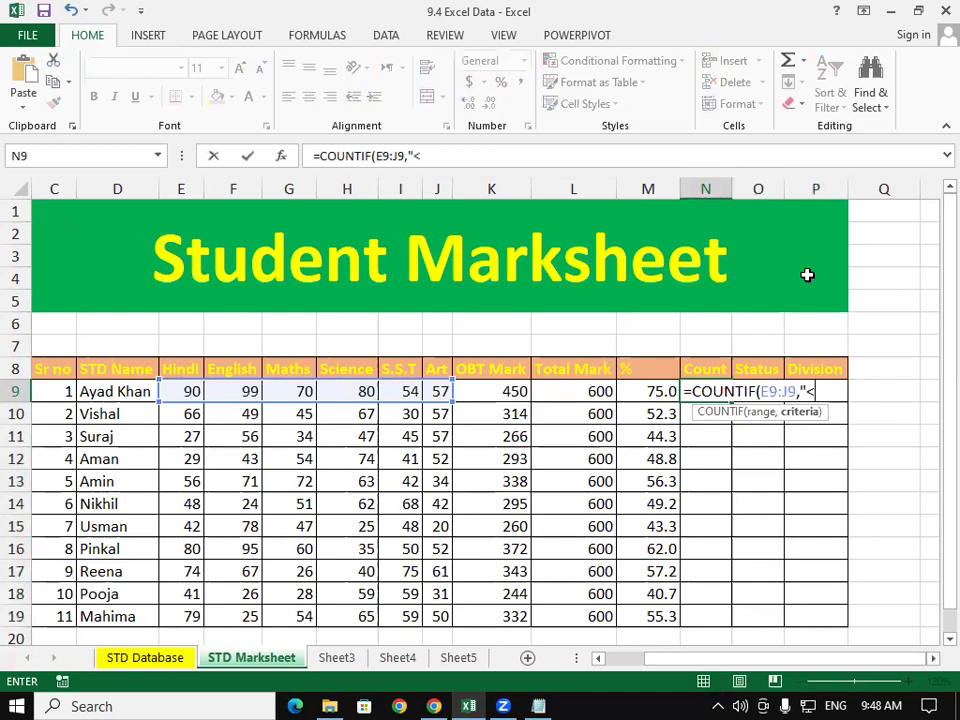
{"action": "type", "text": "33"}
{"action": "type", "text": "\""}
{"action": "type", "text": ")"}
{"action": "key", "text": "Return"}
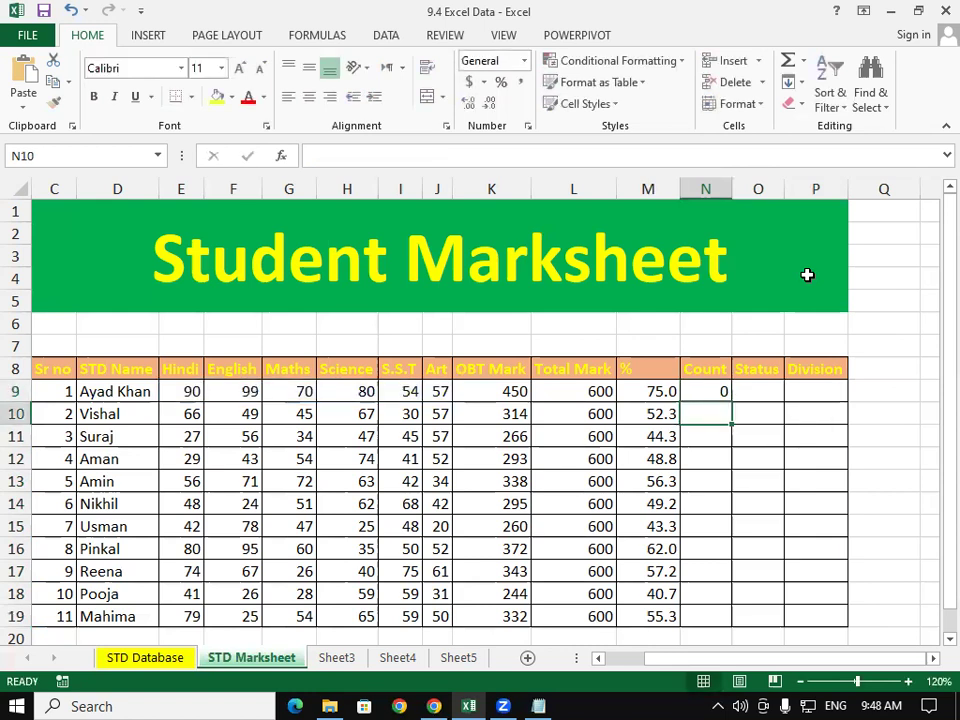
- Copy the COUNTIF formula from N9 down to N19
{"action": "left_click", "coordinate": [726, 395]}
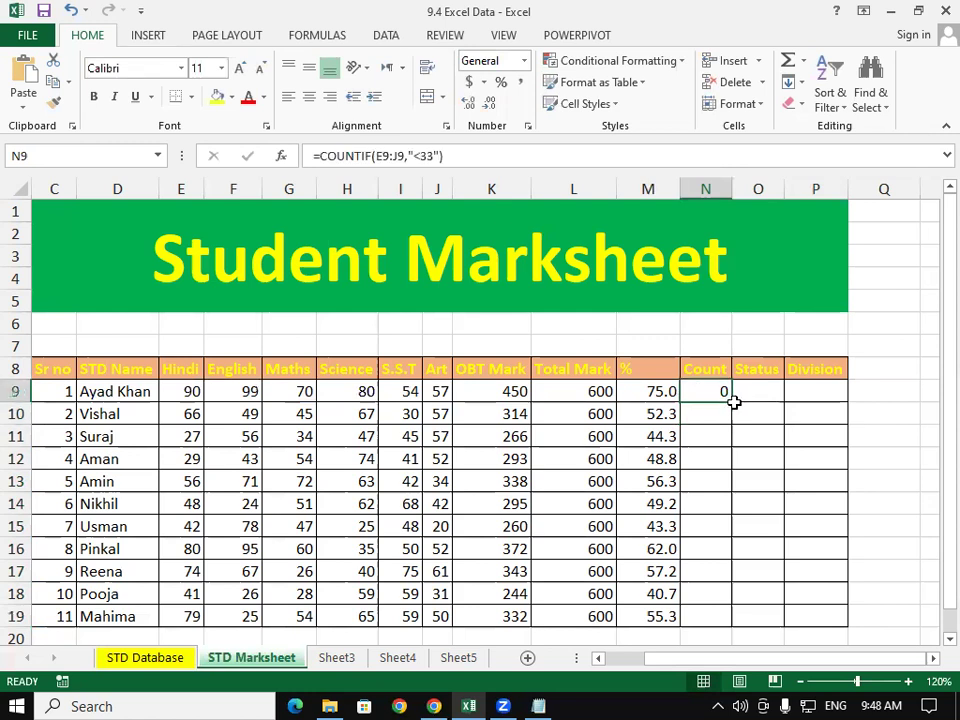
{"action": "left_click_drag", "start_coordinate": [733, 402], "coordinate": [740, 626]}
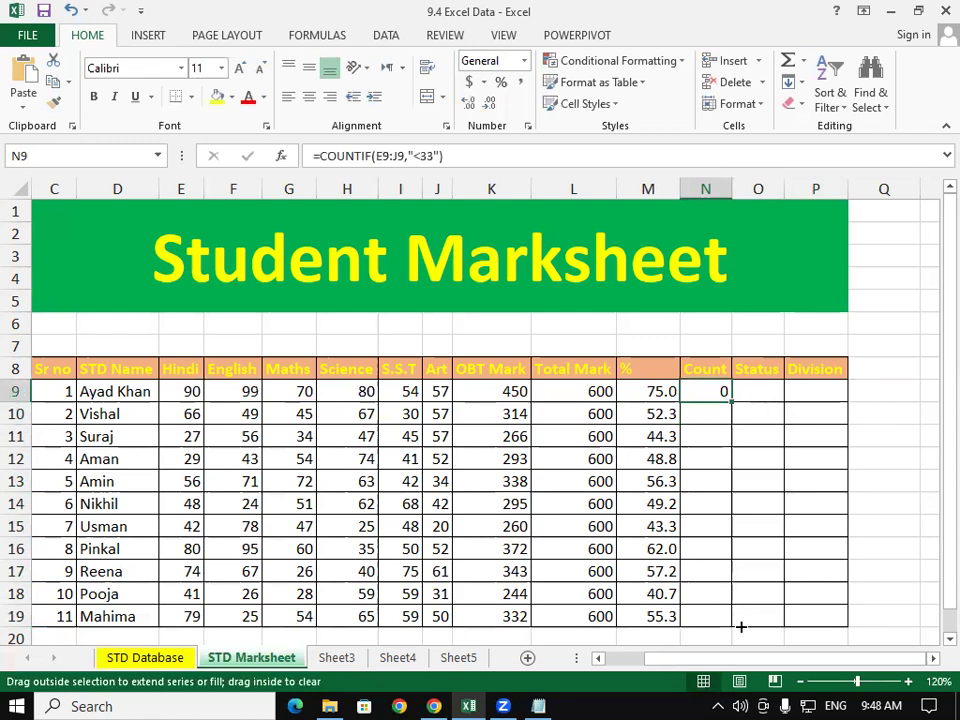
{"action": "left_click", "coordinate": [758, 503]}
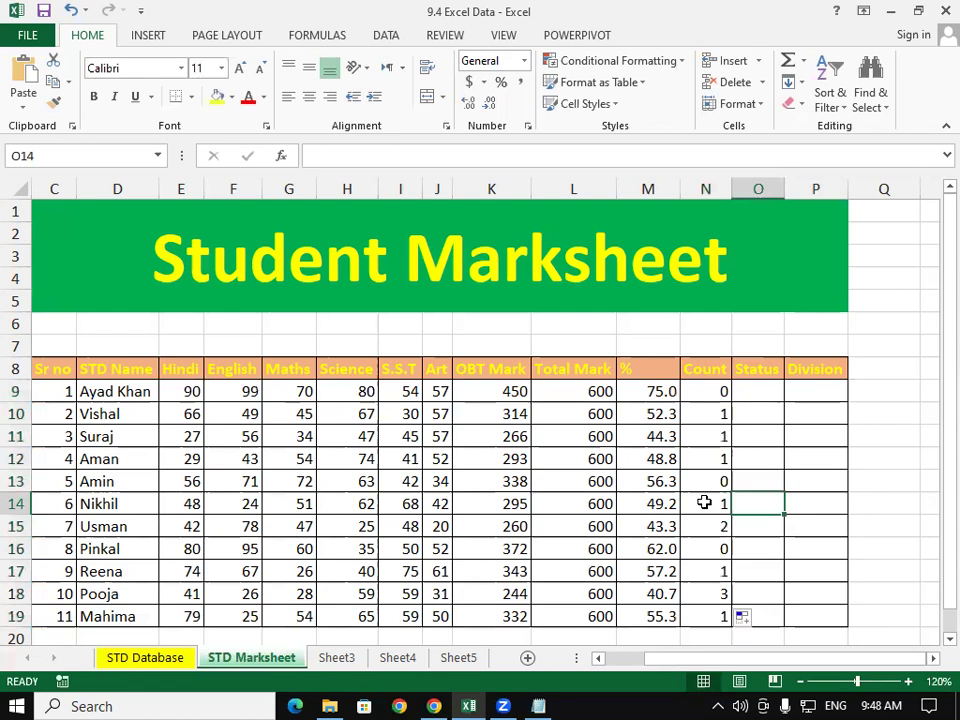
{"action": "key", "text": "Up"}
{"action": "key", "text": "Up"}
{"action": "key", "text": "Up"}
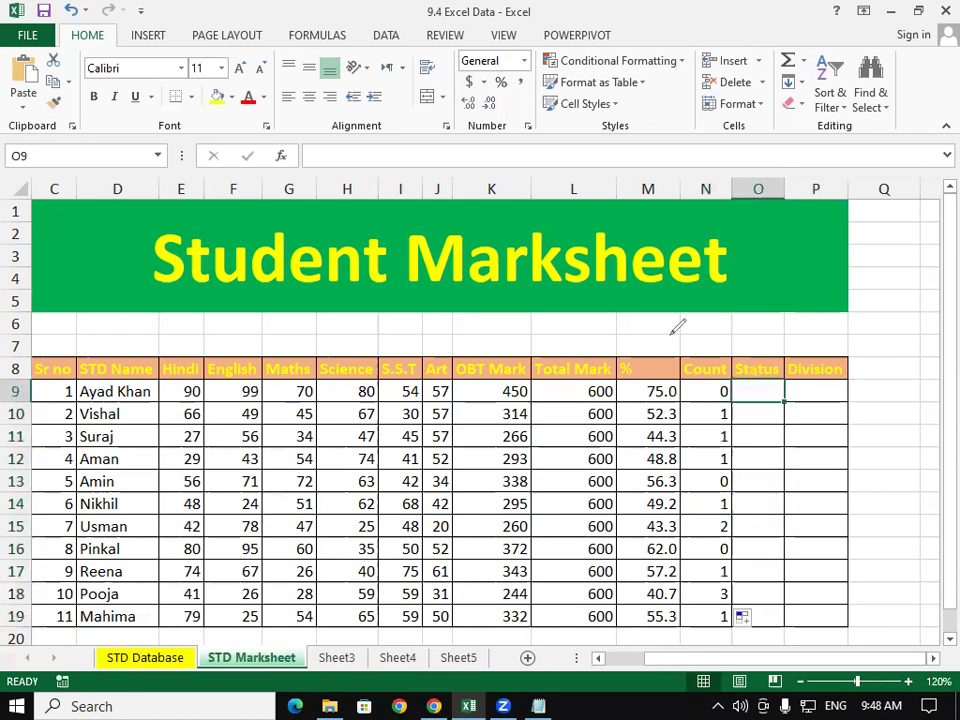
{"action": "left_click_drag", "start_coordinate": [645, 358], "coordinate": [753, 362]}
{"action": "left_click_drag", "start_coordinate": [822, 352], "coordinate": [707, 364]}
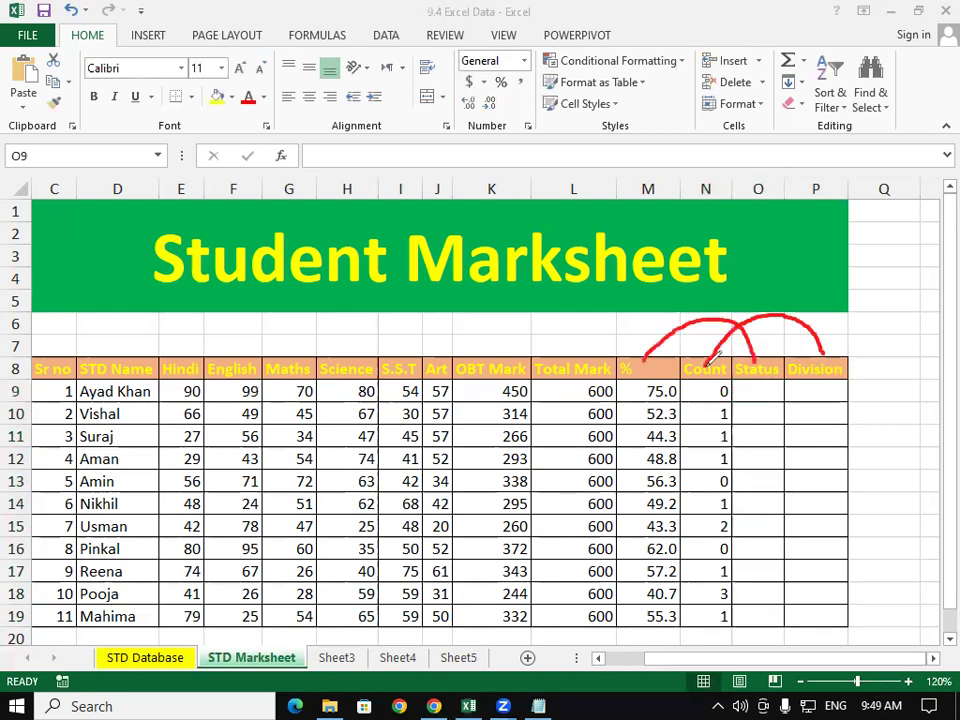
{"action": "mouse_move", "coordinate": [517, 310]}
{"action": "left_mouse_down"}
{"action": "mouse_move", "coordinate": [517, 395]}
{"action": "mouse_move", "coordinate": [485, 340]}
{"action": "left_mouse_up"}
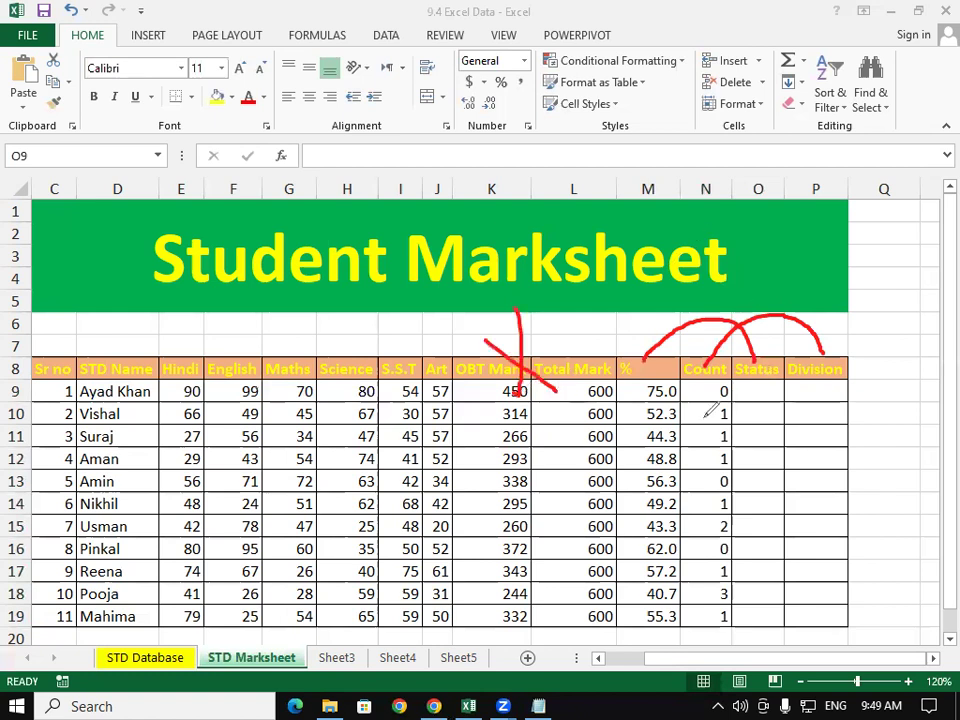
{"action": "left_click_drag", "start_coordinate": [754, 378], "coordinate": [708, 413]}
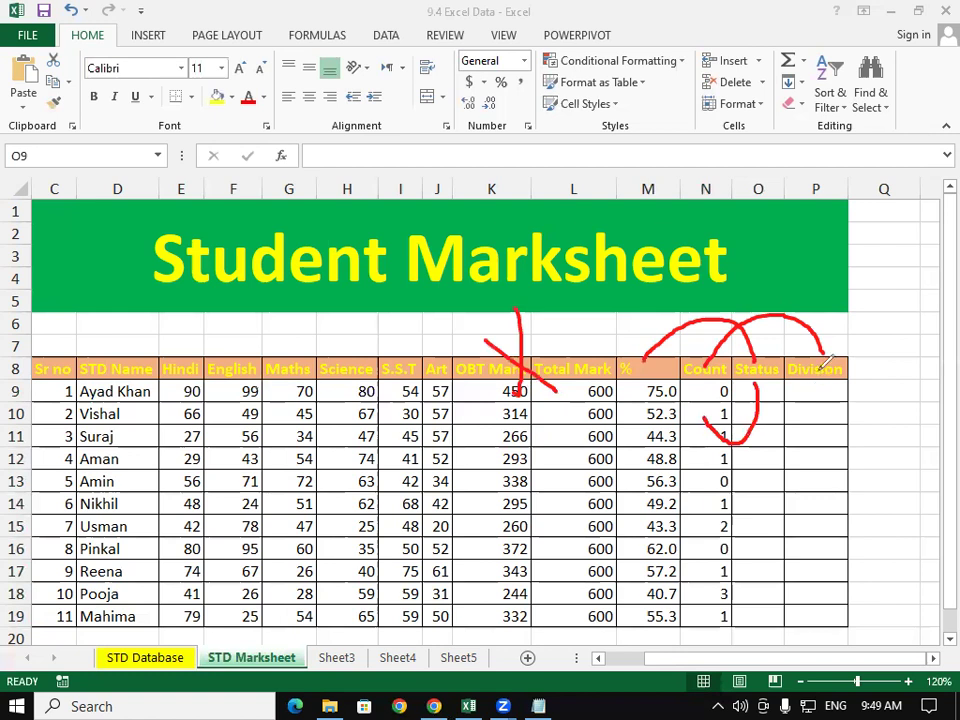
{"action": "left_click_drag", "start_coordinate": [664, 412], "coordinate": [829, 418]}
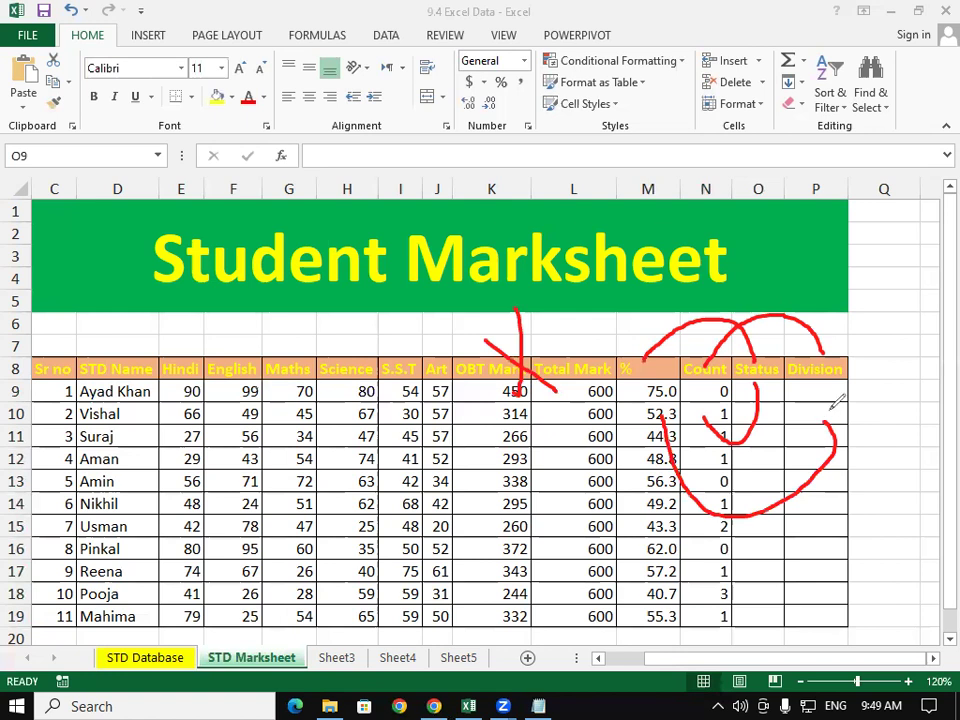
{"action": "key", "text": "e"}
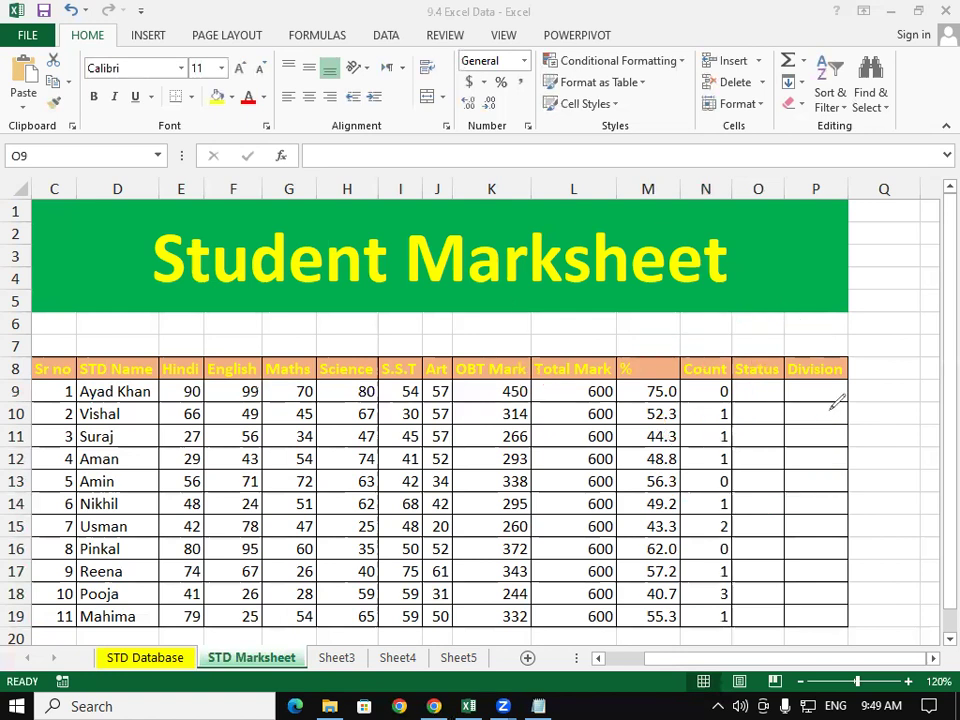
- Enter =IF(N9=0,"Pass"IF(N9=1,"SP","Fail")) in O9, which Excel rejects as a formula problem
{"action": "left_click", "coordinate": [758, 386]}
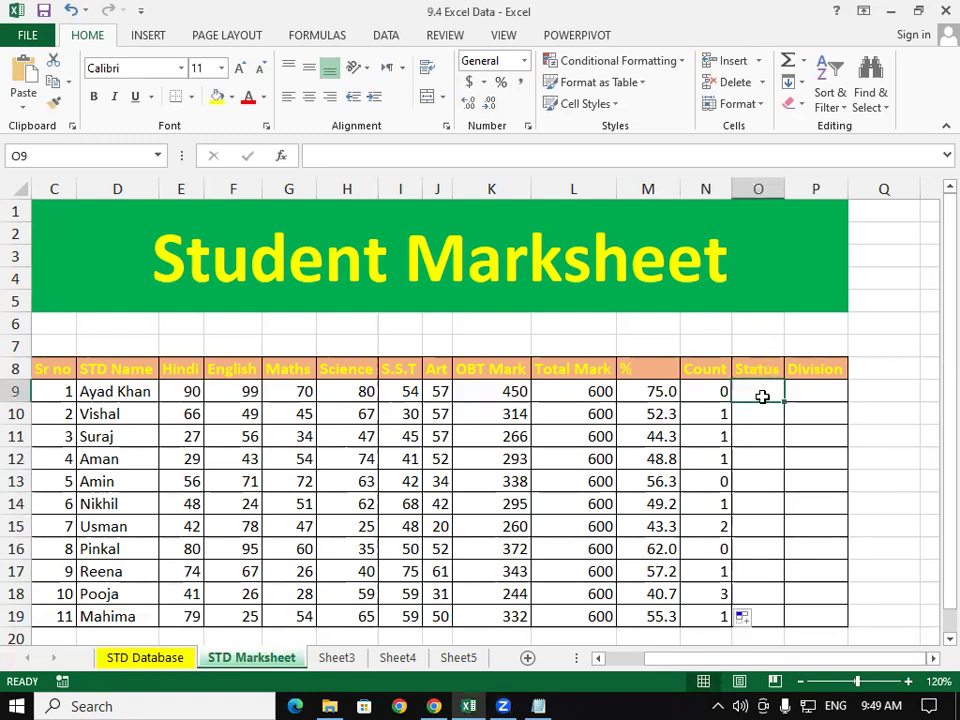
{"action": "type", "text": "=if"}
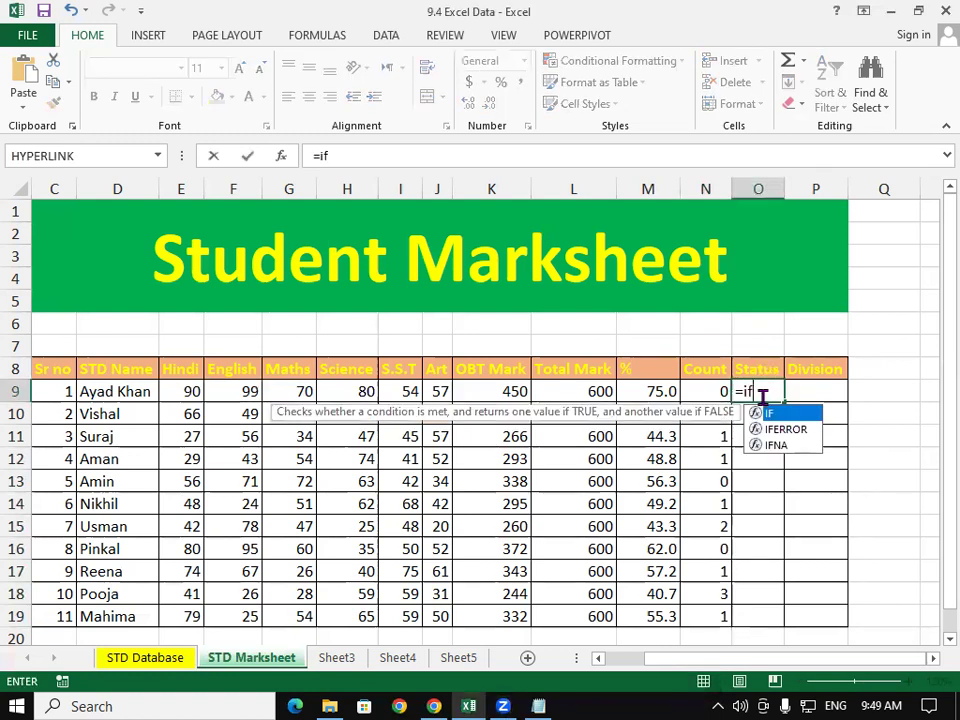
{"action": "key", "text": "Tab"}
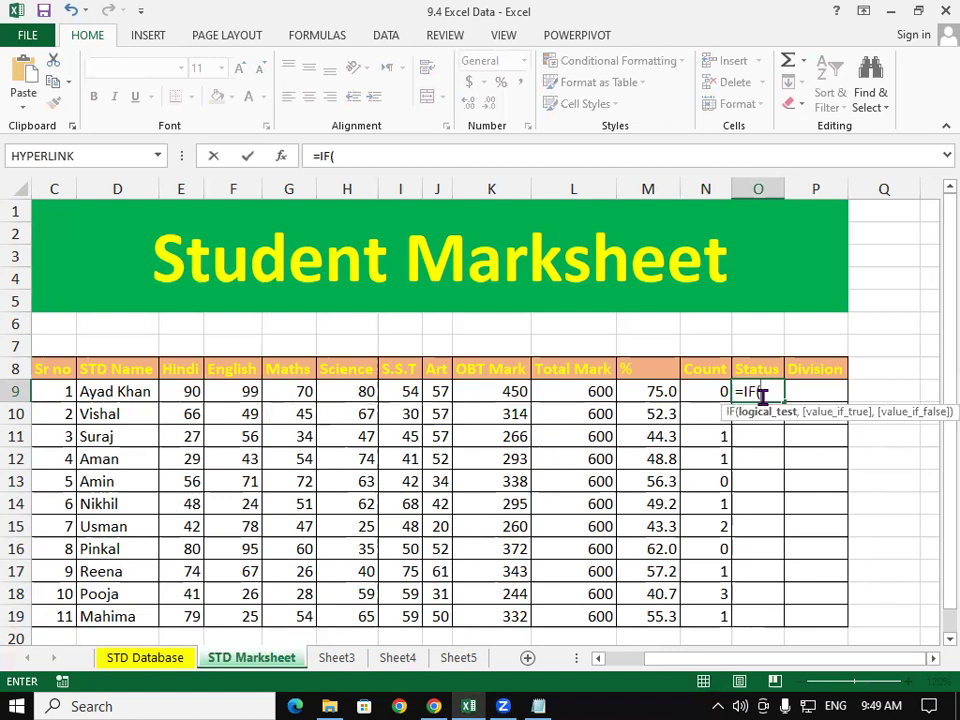
{"action": "left_click", "coordinate": [701, 387]}
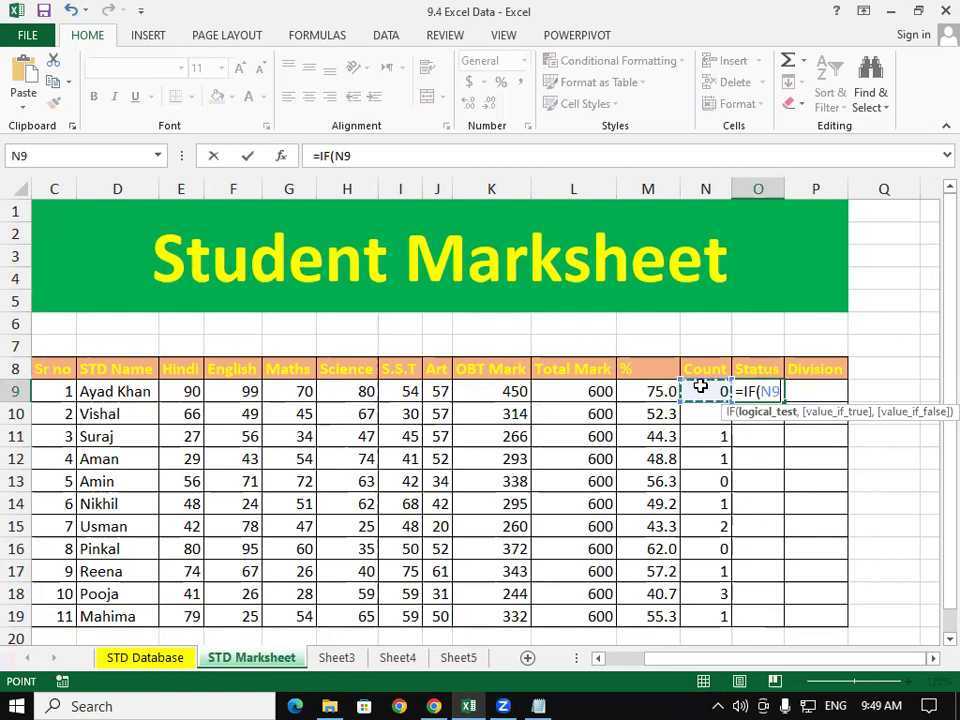
{"action": "type", "text": "="}
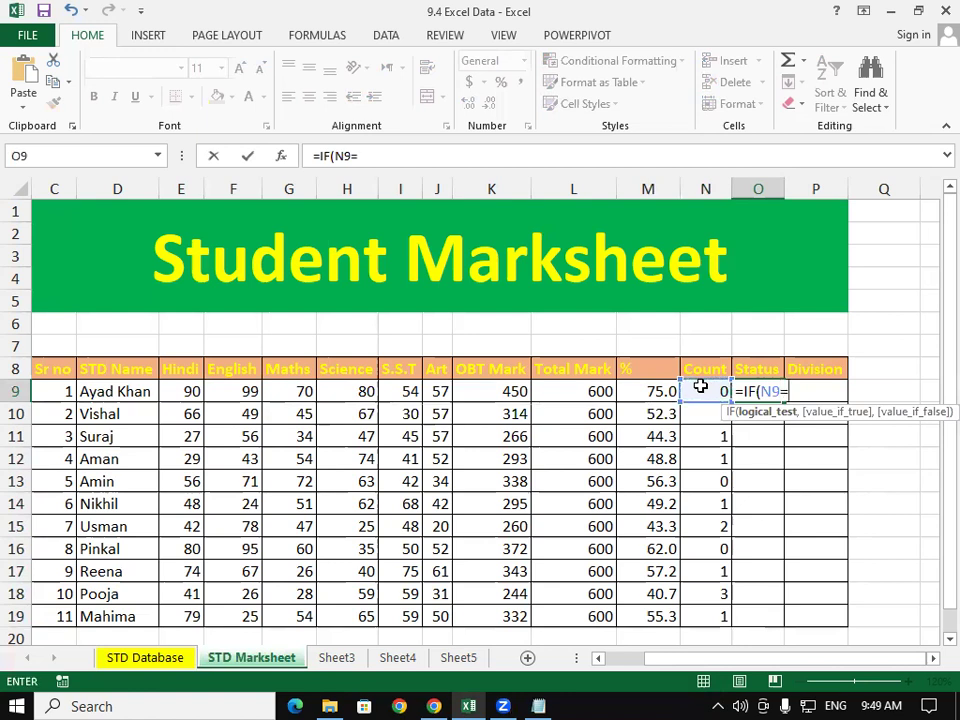
{"action": "type", "text": "0"}
{"action": "type", "text": ",\""}
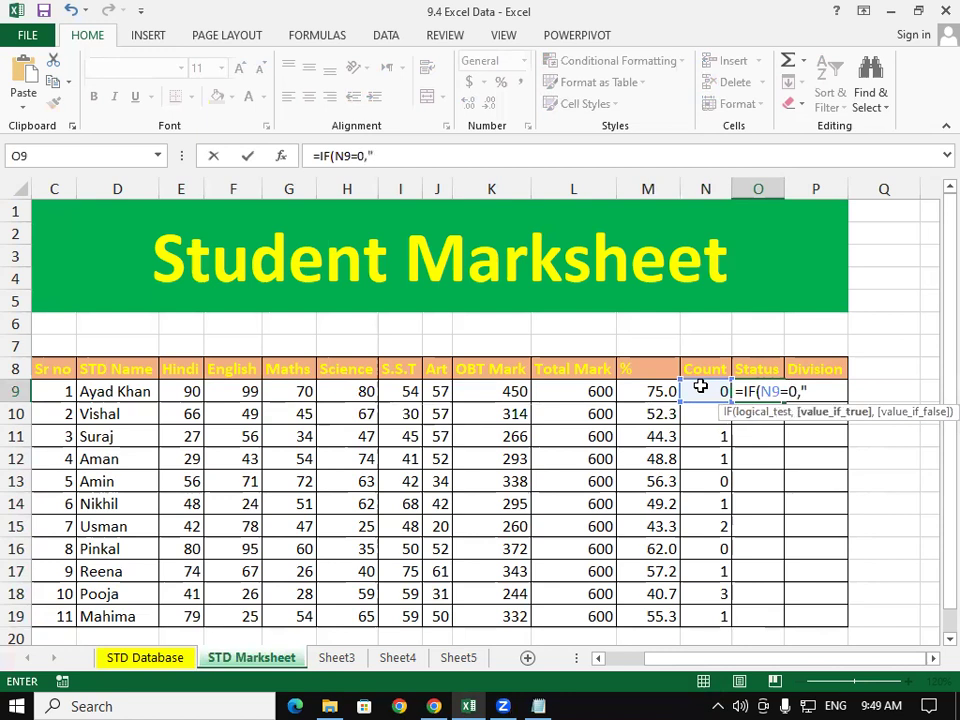
{"action": "type", "text": "Pass"}
{"action": "type", "text": "\""}
{"action": "type", "text": "i"}
{"action": "key", "text": "Tab"}
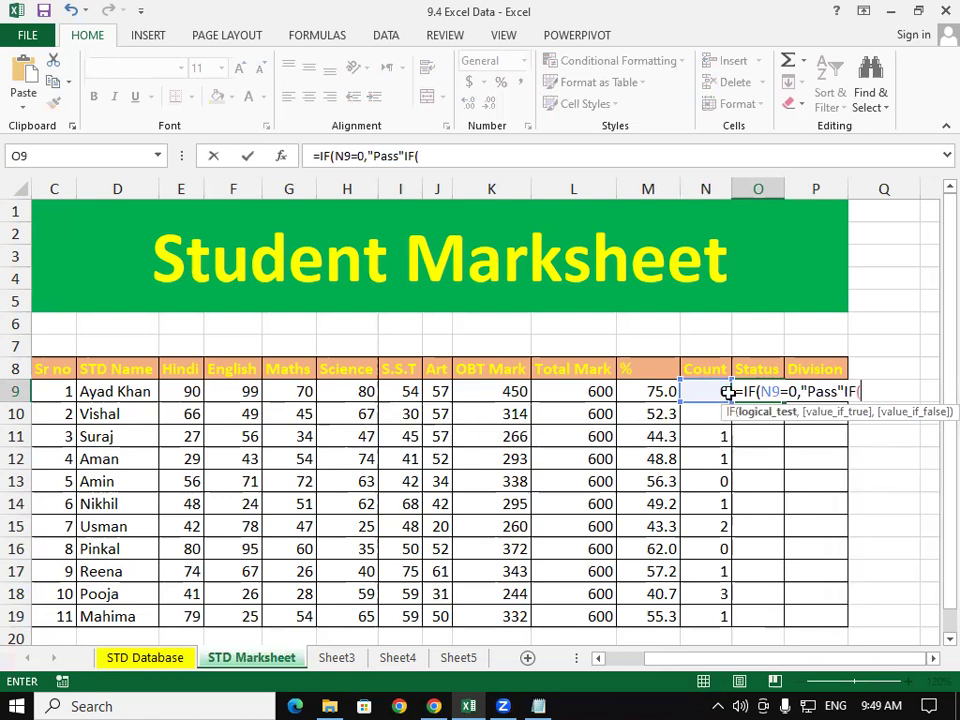
{"action": "left_click", "coordinate": [724, 392]}
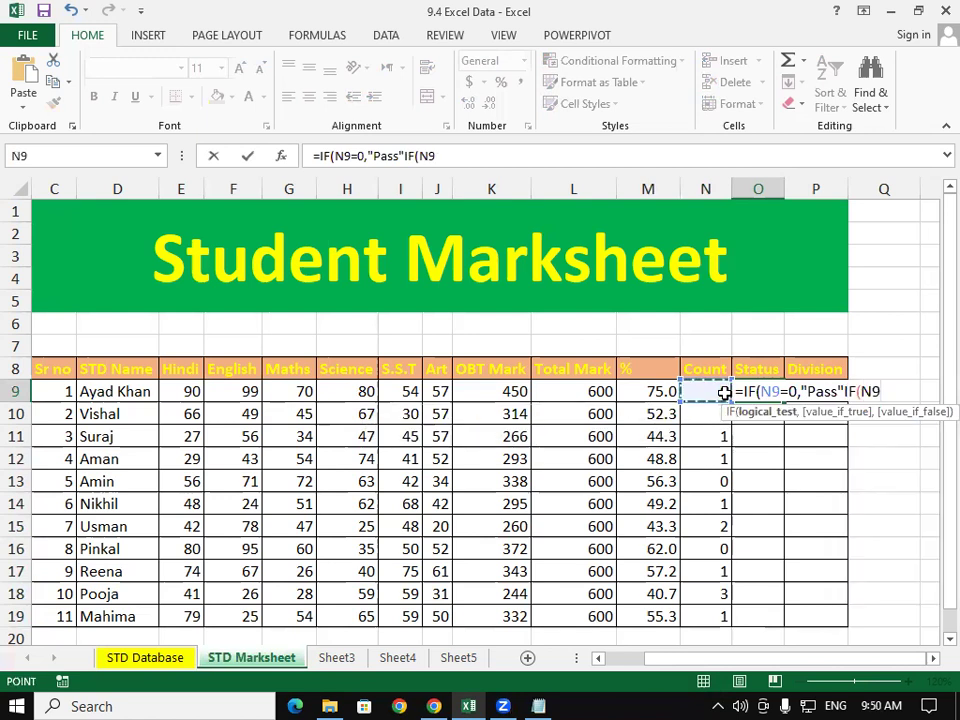
{"action": "type", "text": "=1,\"SP"}
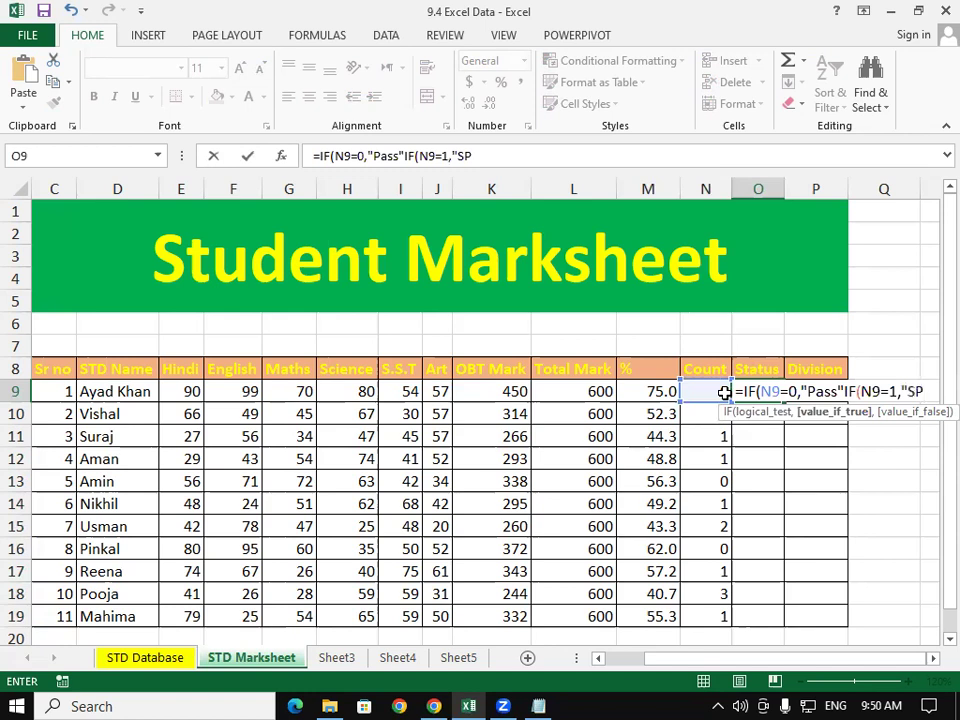
{"action": "type", "text": "\","}
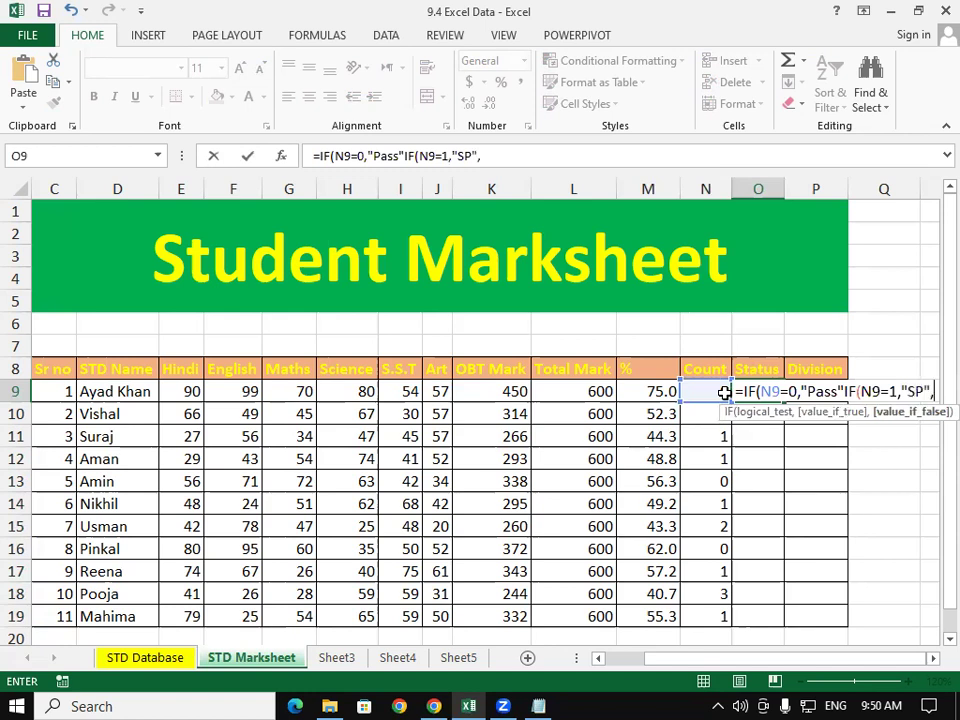
{"action": "type", "text": "\"Fail"}
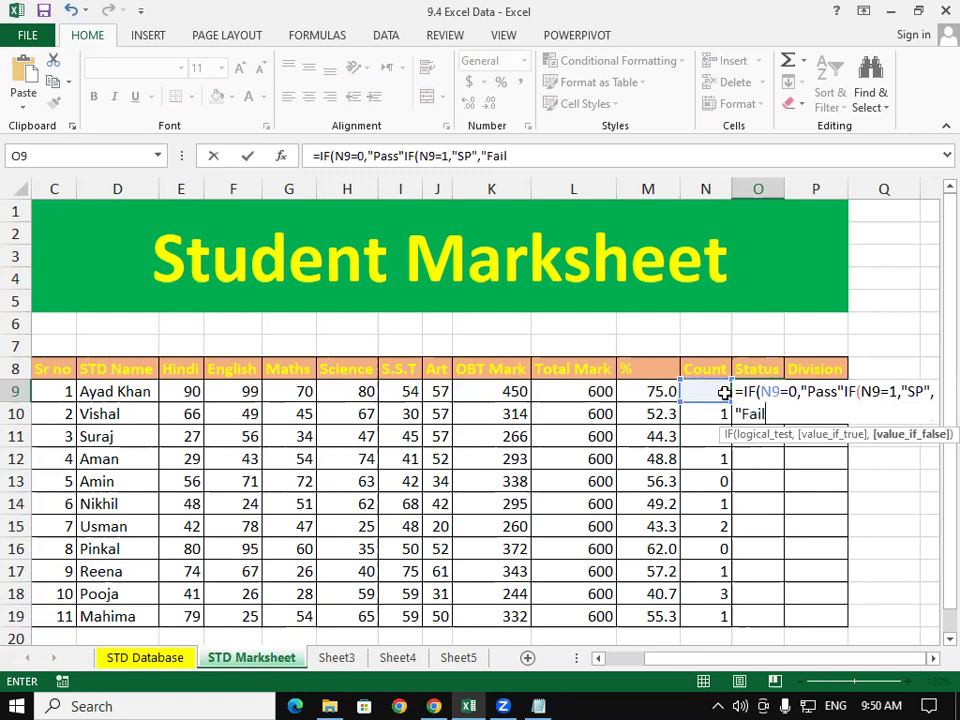
{"action": "type", "text": "\""}
{"action": "type", "text": "))"}
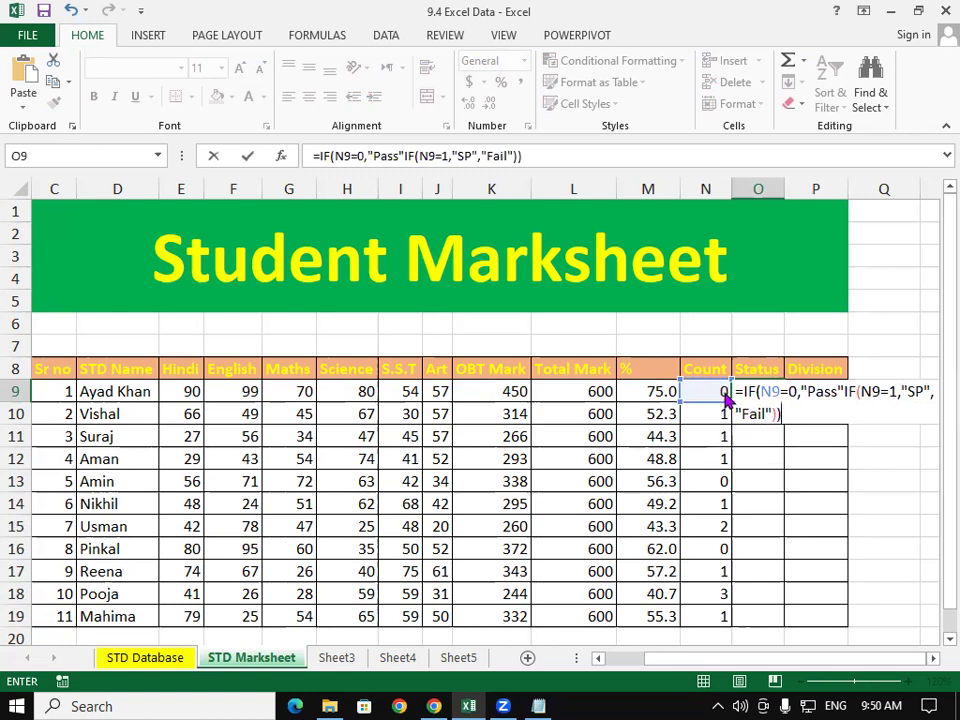
{"action": "key", "text": "Return"}
{"action": "key", "text": "Return"}
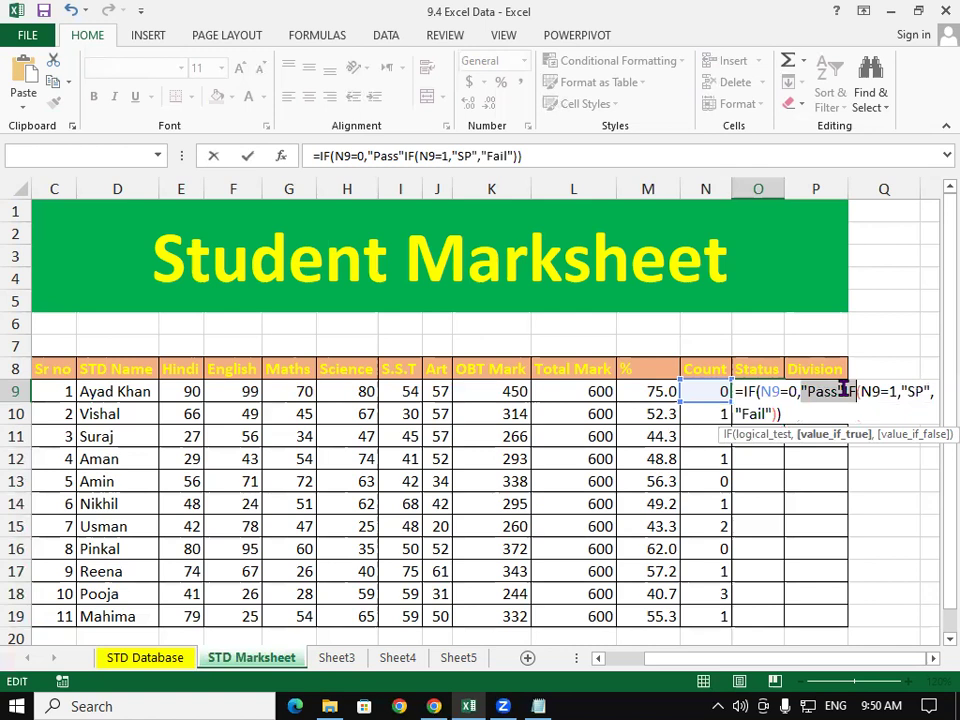
{"action": "key", "text": "Return"}
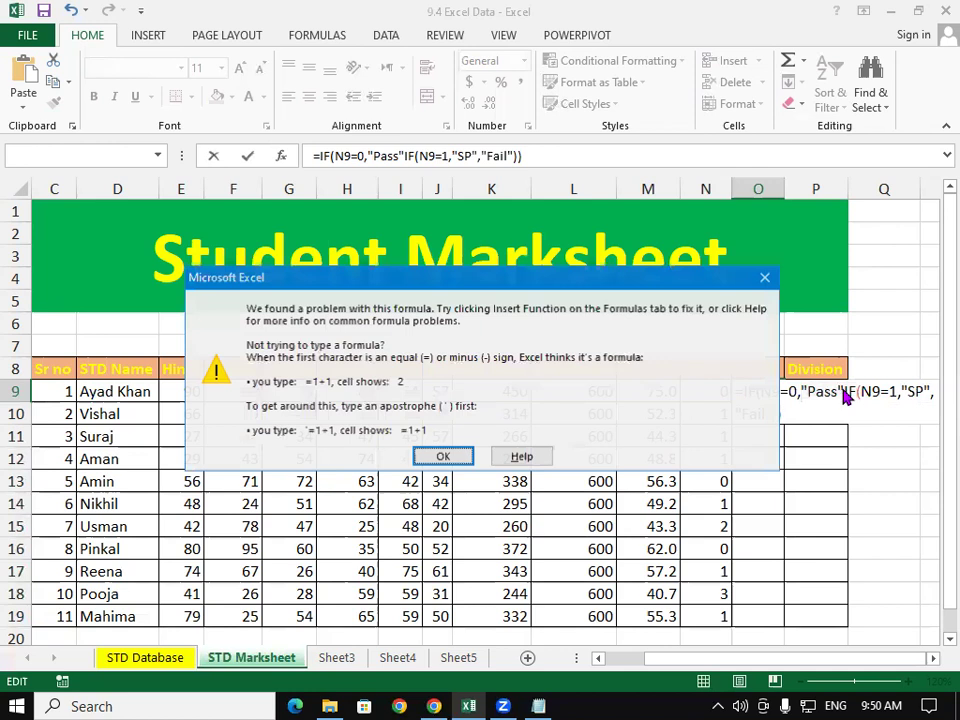
- Insert the missing comma after "Pass" so O9 reads =IF(N9=0,"Pass",IF(N9=1,"SP","Fail"))
{"action": "key", "text": "Return"}
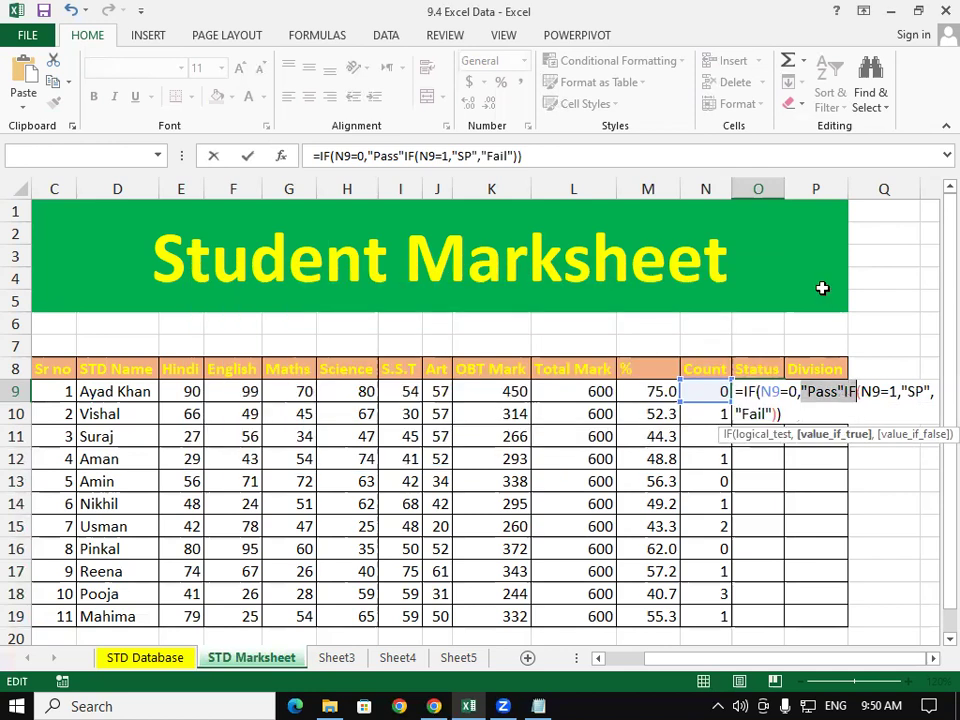
{"action": "left_click", "coordinate": [845, 392]}
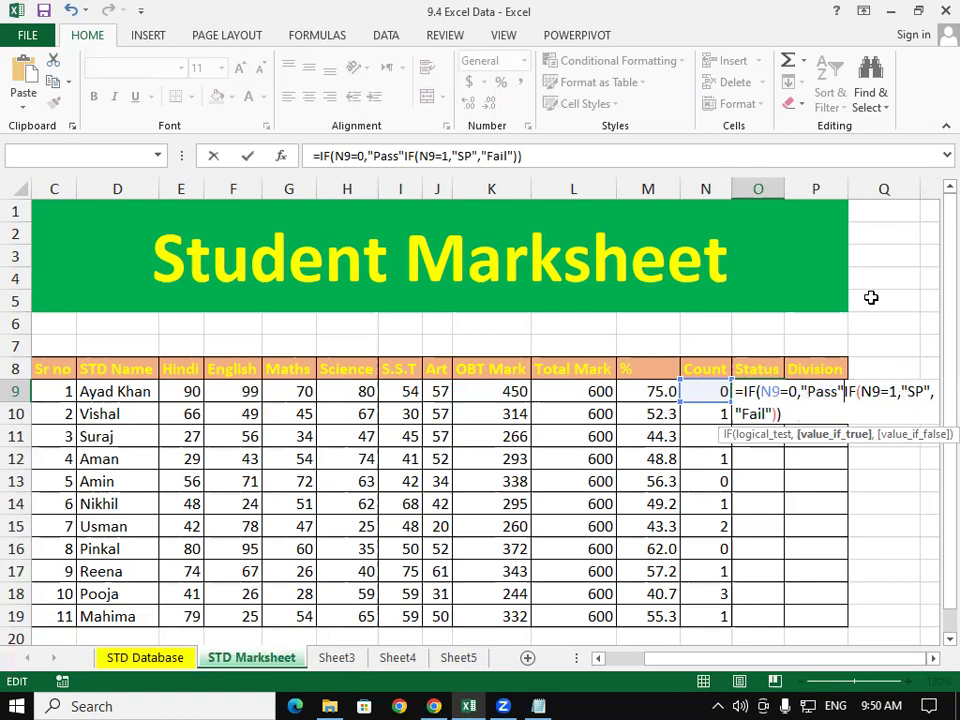
{"action": "type", "text": ","}
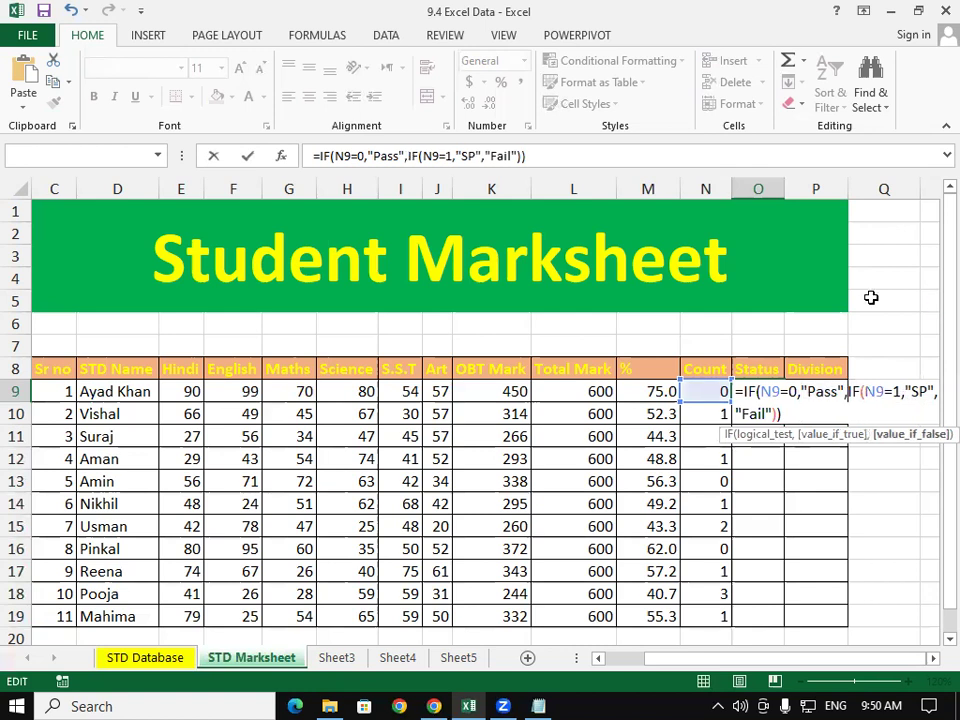
{"action": "key", "text": "Return"}
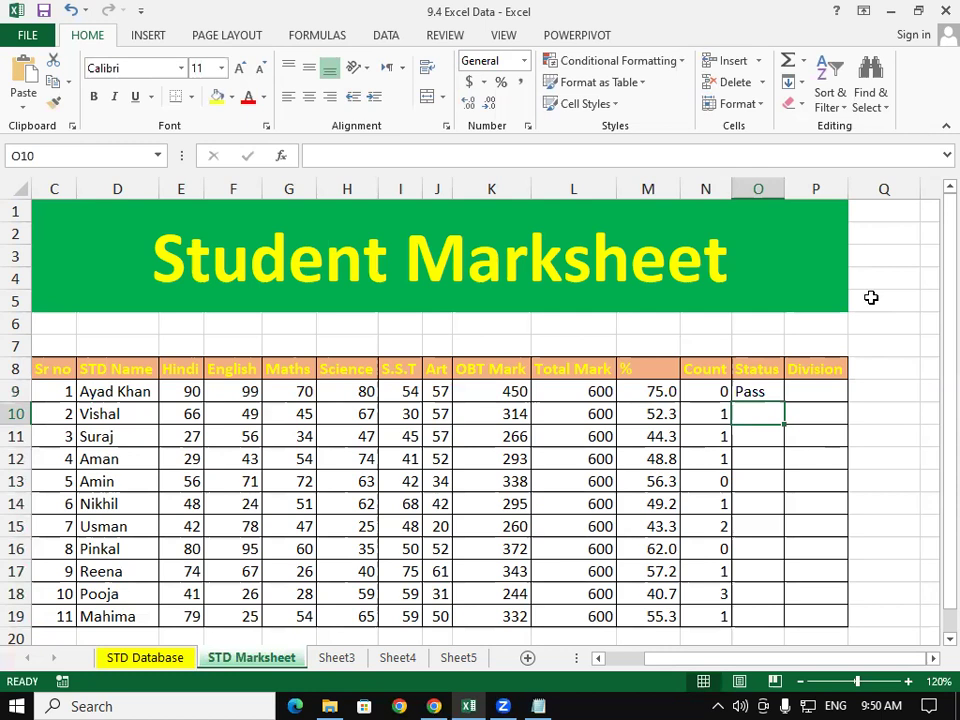
- Copy the Status formula from O9 down to O19
{"action": "left_click", "coordinate": [763, 392]}
{"action": "left_click_drag", "start_coordinate": [786, 402], "coordinate": [767, 619]}
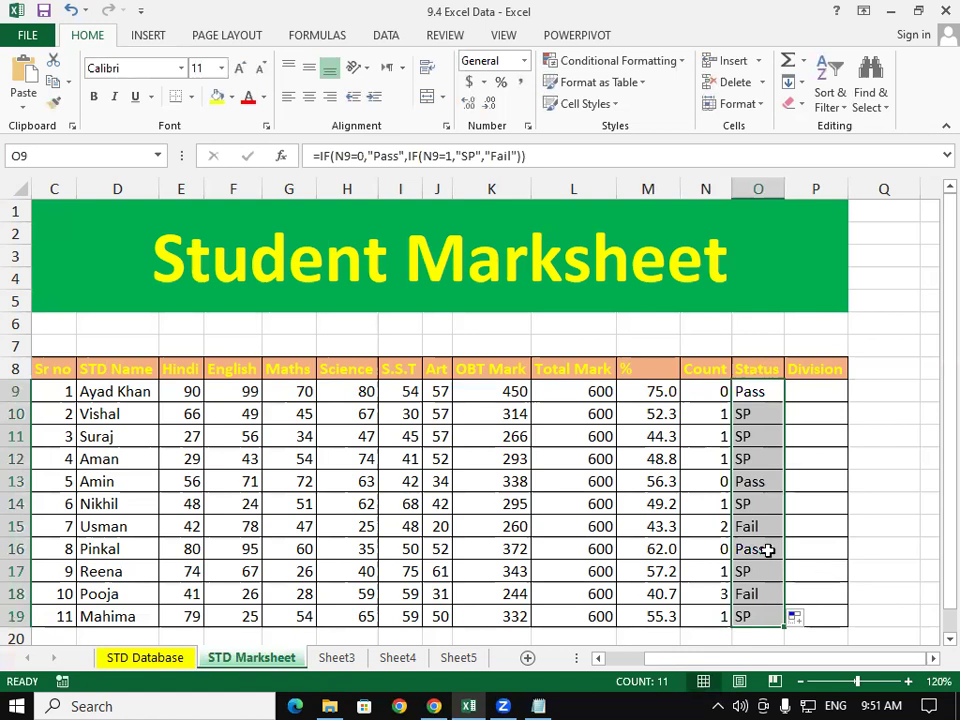
{"action": "left_click", "coordinate": [815, 396]}
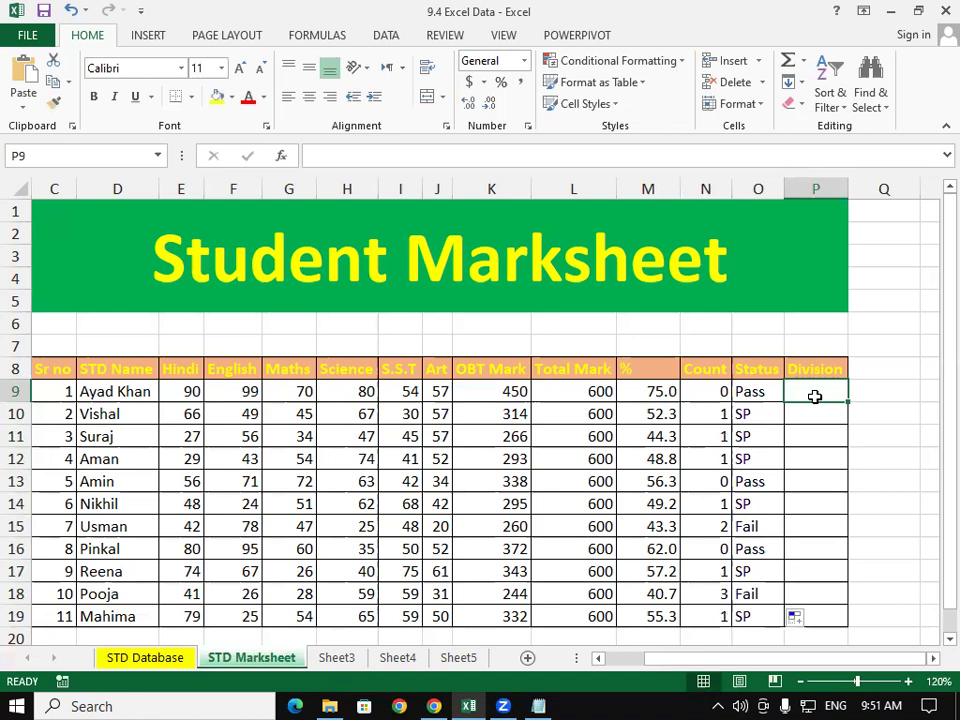
- Start P9's formula =IF(M9=>60,"First Div",IF(M9=>45,"Second",IF(M9=>33,"Third Div
{"action": "type", "text": "=if"}
{"action": "key", "text": "Tab"}
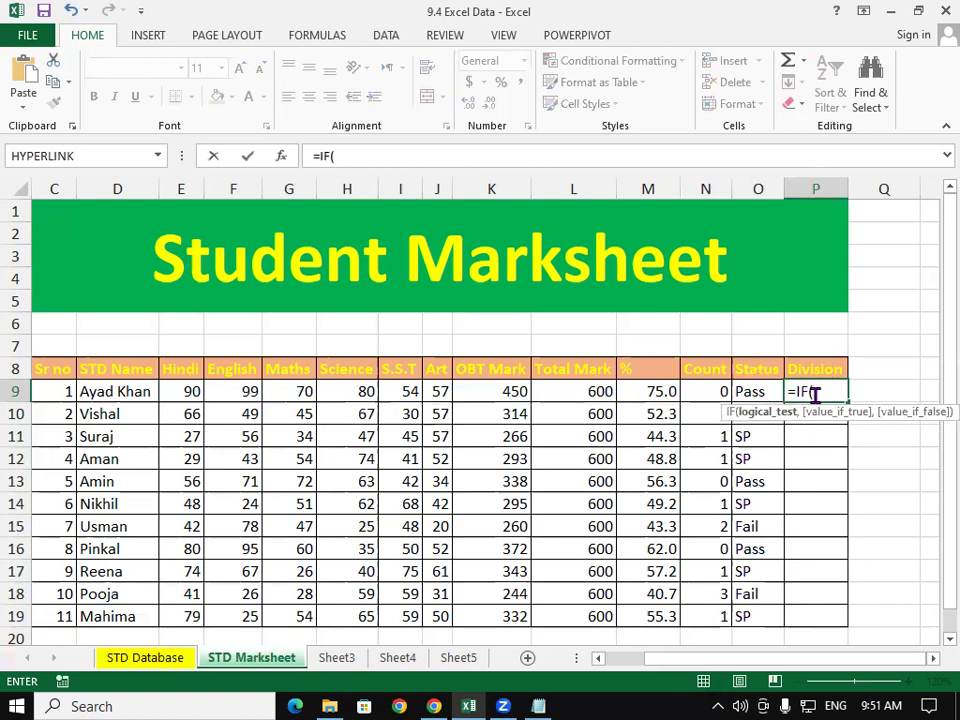
{"action": "left_click", "coordinate": [667, 394]}
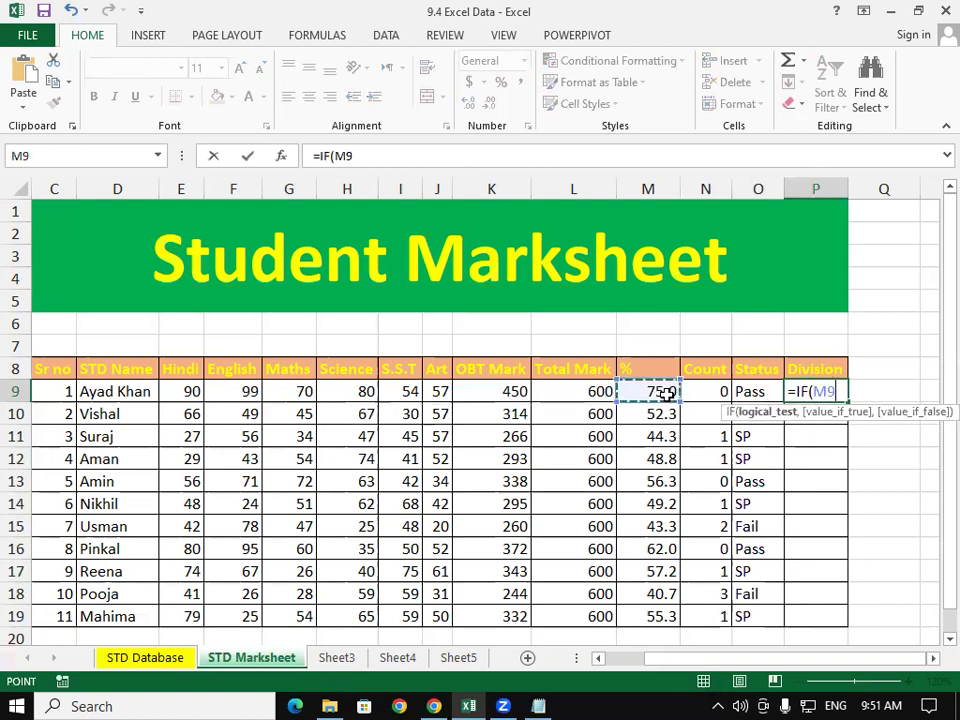
{"action": "type", "text": "="}
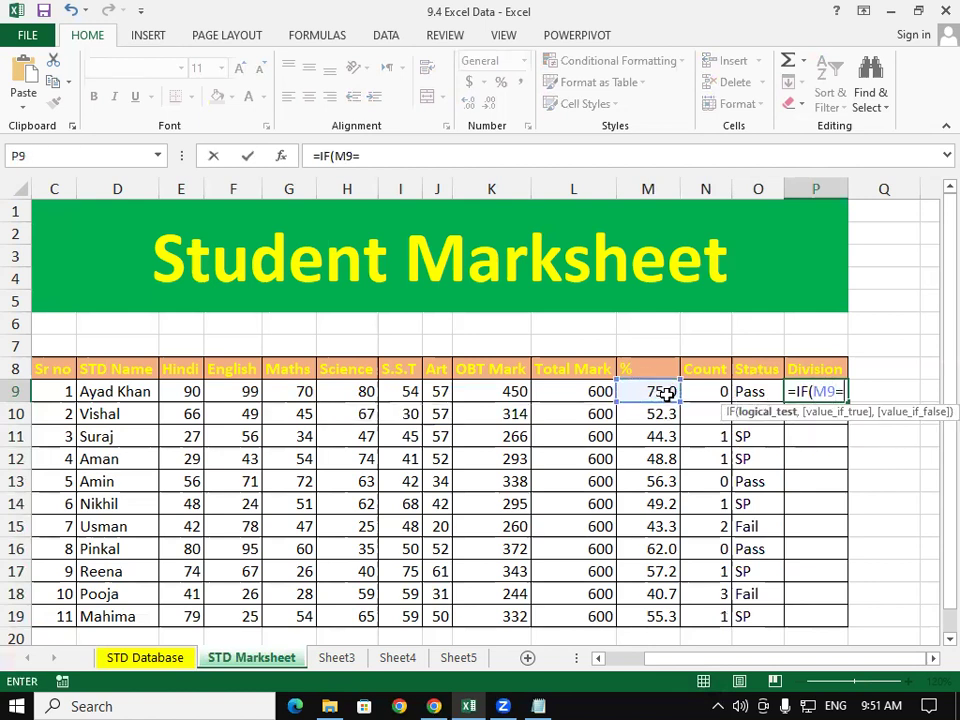
{"action": "type", "text": ">60"}
{"action": "type", "text": ","}
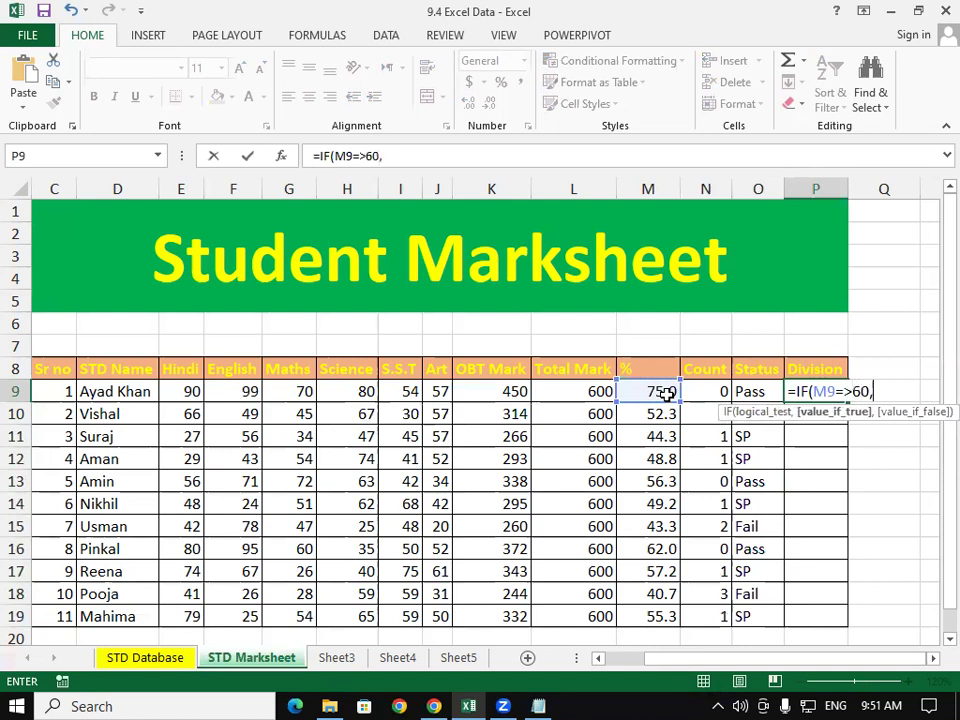
{"action": "type", "text": "\"First"}
{"action": "type", "text": " Div"}
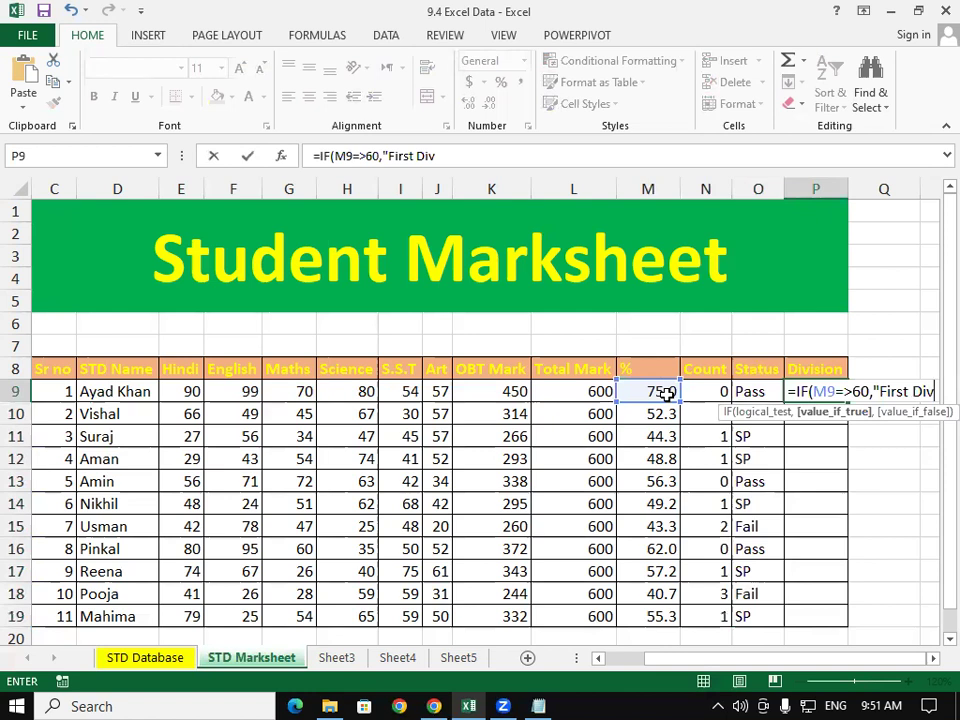
{"action": "type", "text": "\""}
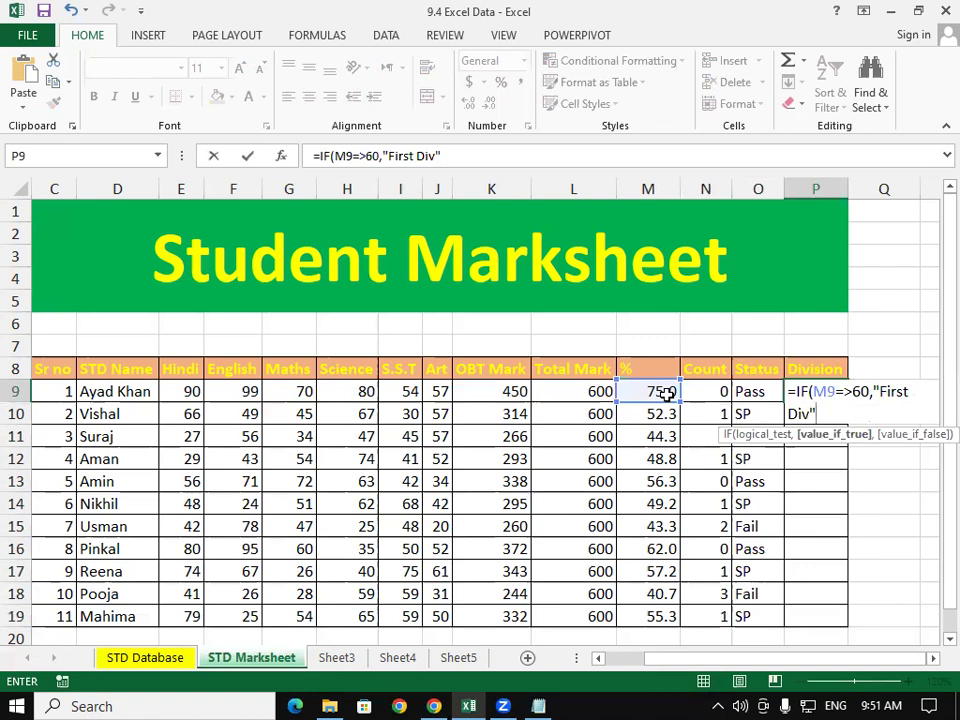
{"action": "type", "text": ",if("}
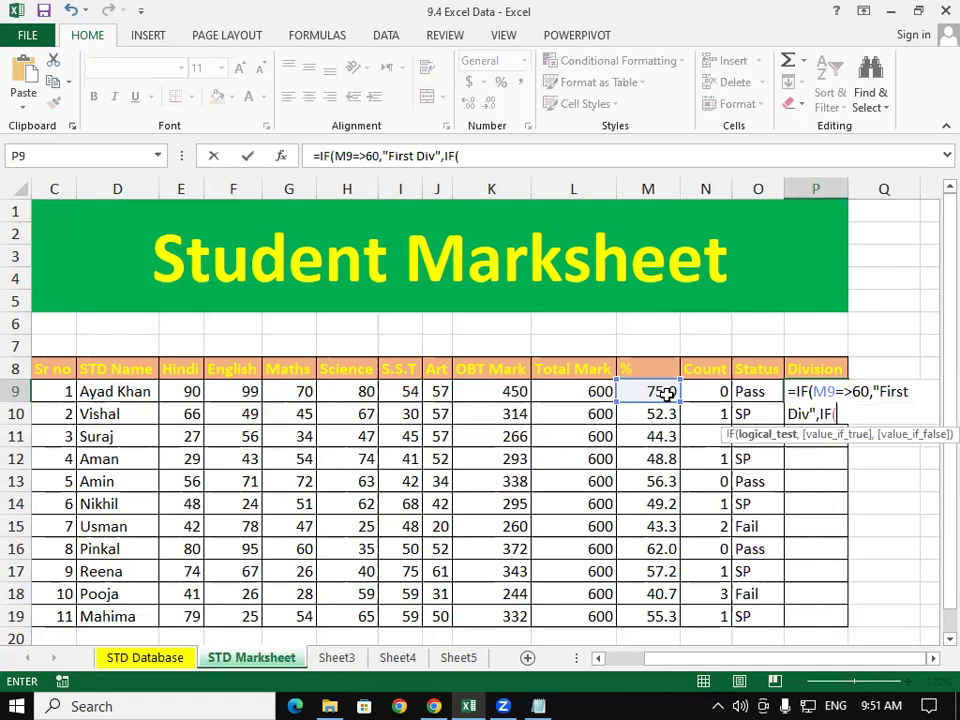
{"action": "left_click", "coordinate": [631, 391]}
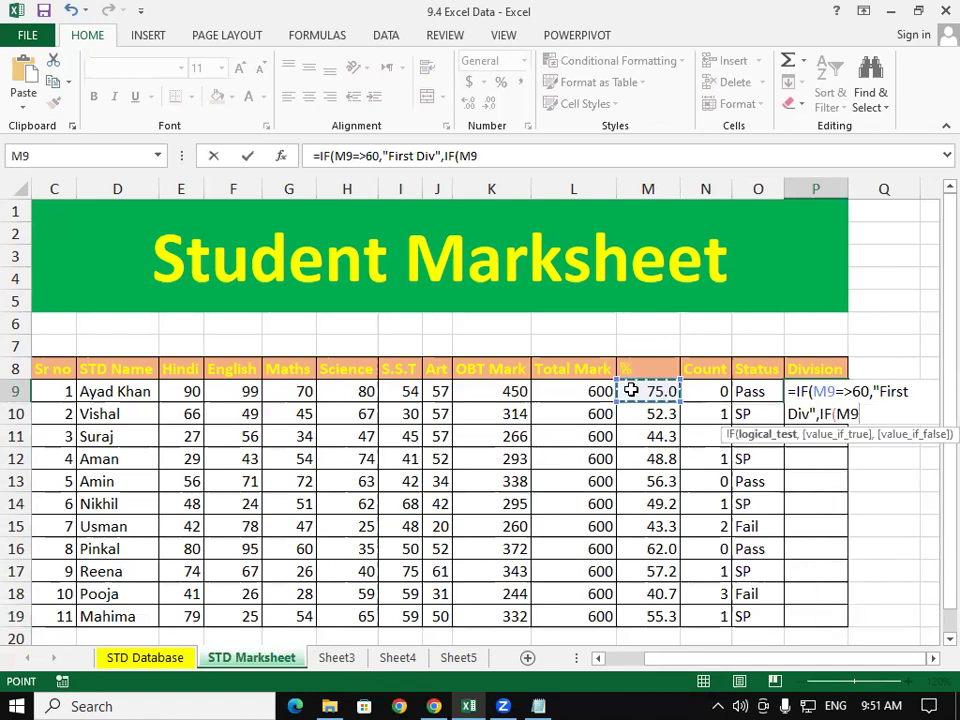
{"action": "type", "text": "="}
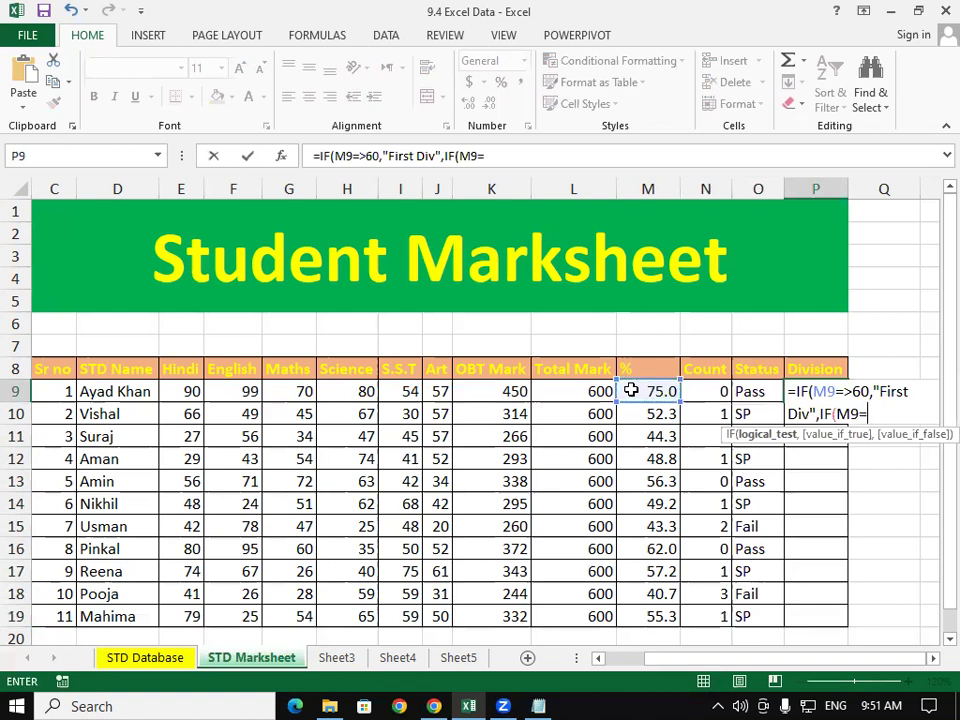
{"action": "type", "text": ">"}
{"action": "type", "text": "45"}
{"action": "type", "text": ",,\""}
{"action": "type", "text": "Second"}
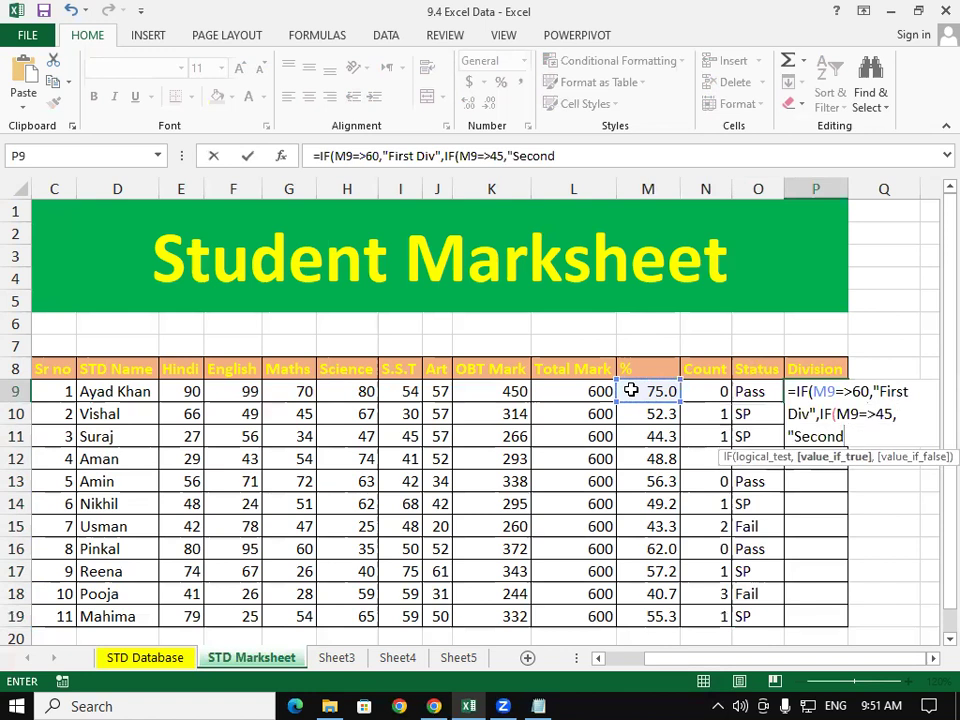
{"action": "type", "text": "\""}
{"action": "type", "text": ",IF("}
{"action": "left_click", "coordinate": [631, 390]}
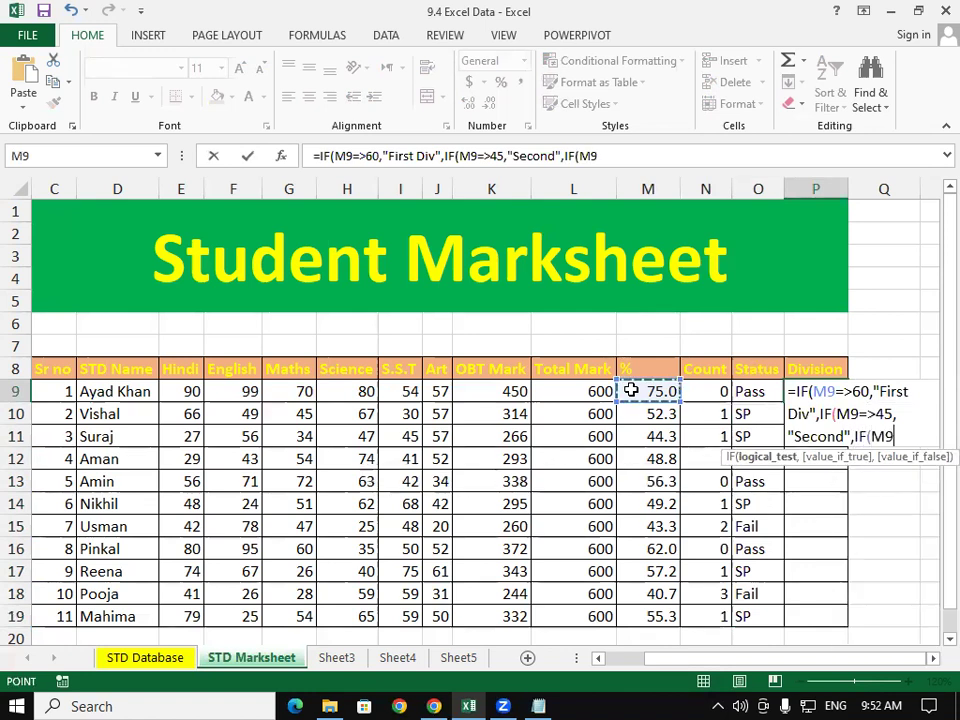
{"action": "type", "text": "="}
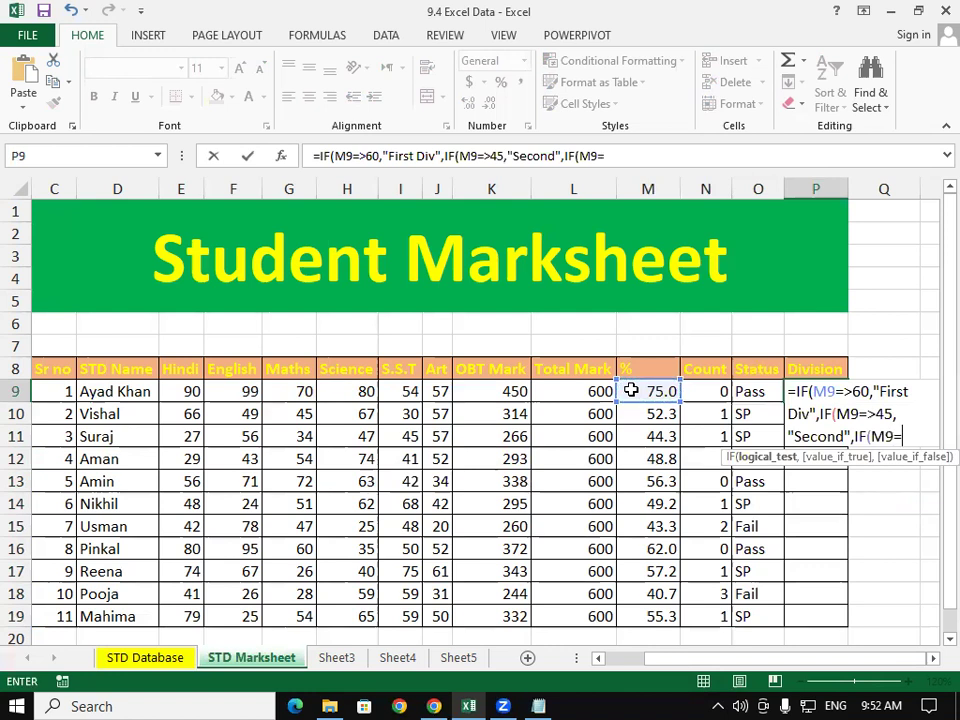
{"action": "type", "text": ">33"}
{"action": "type", "text": ",\""}
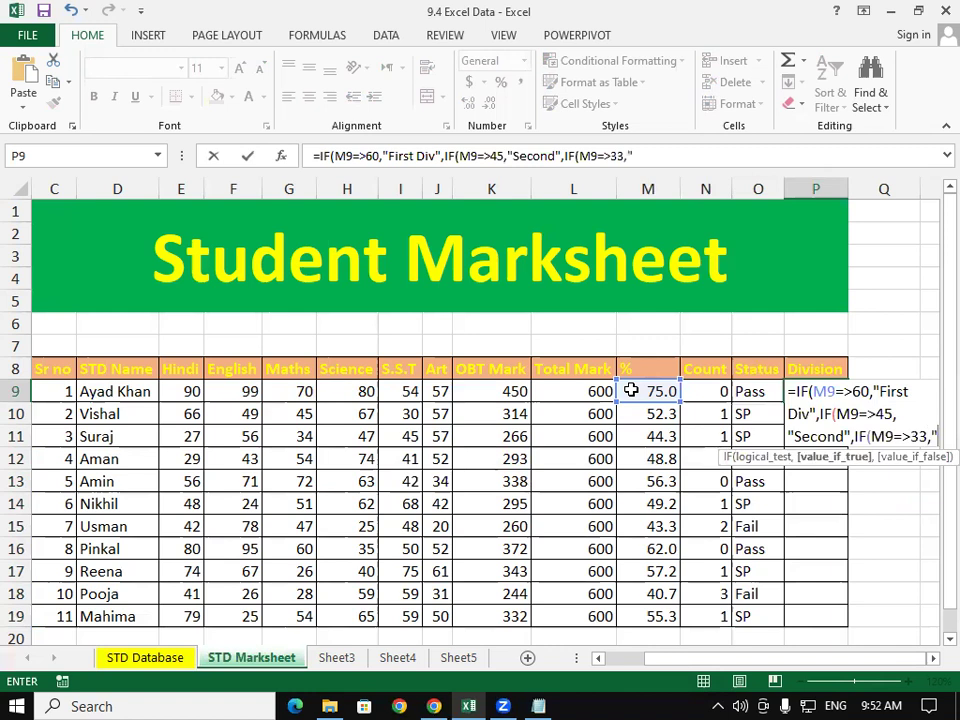
{"action": "type", "text": "Third Div"}
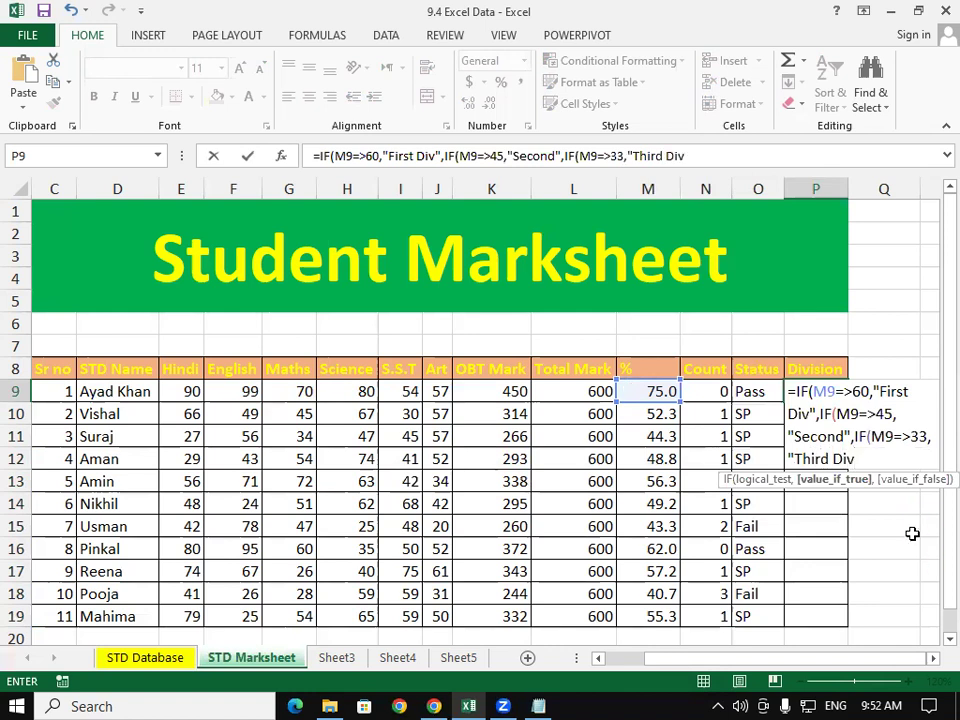
- Change "Second" to "Second Div", close with "Fail", and enter the P9 Division formula
{"action": "left_click", "coordinate": [847, 436]}
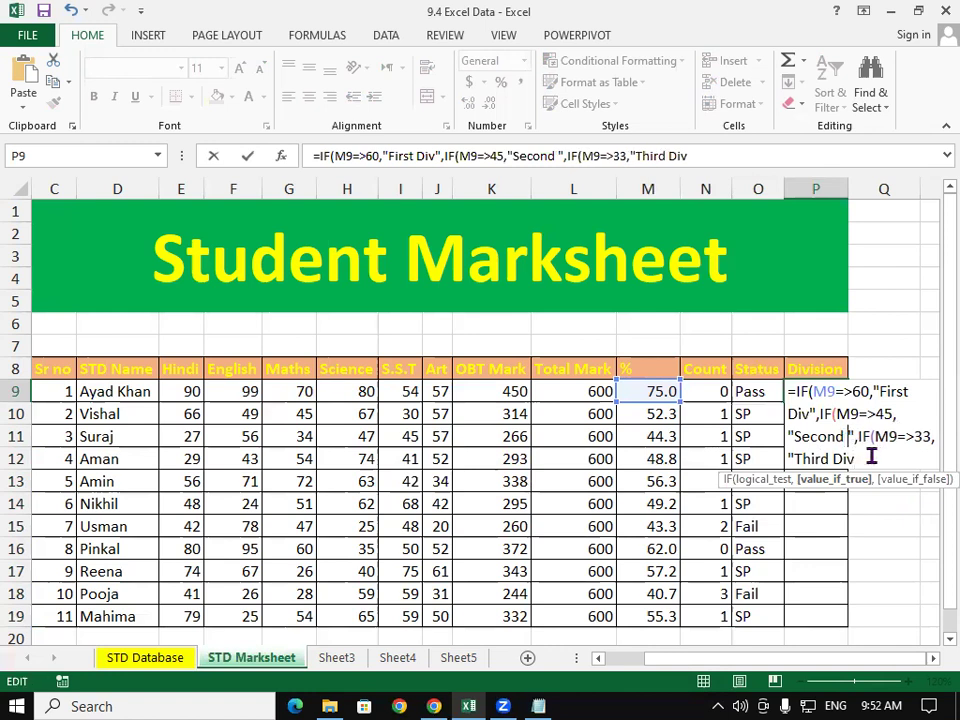
{"action": "type", "text": "Div"}
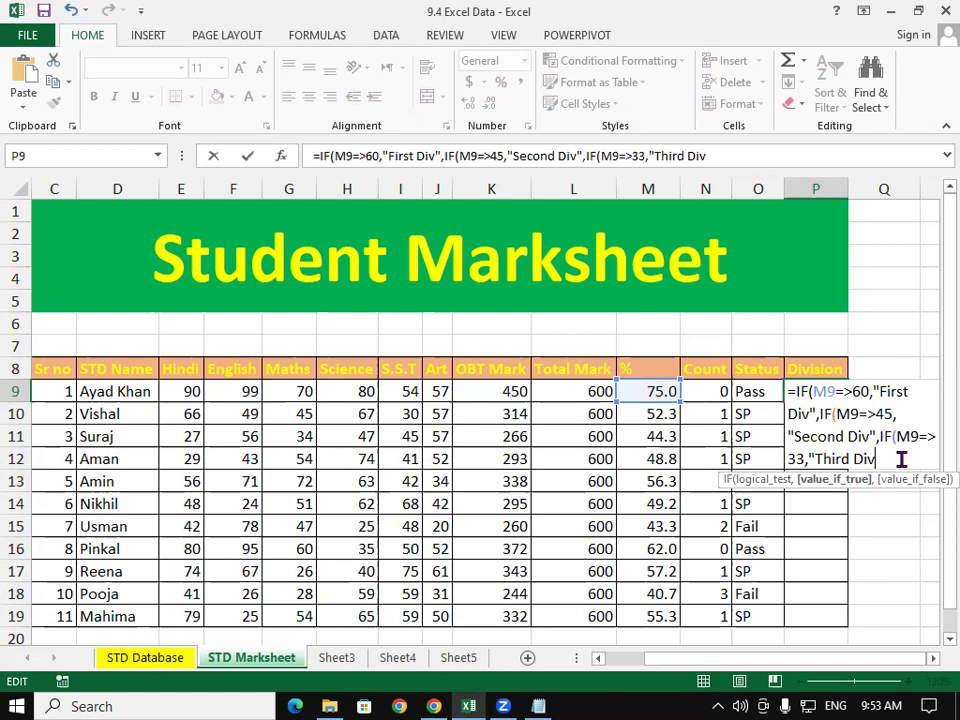
{"action": "type", "text": "\""}
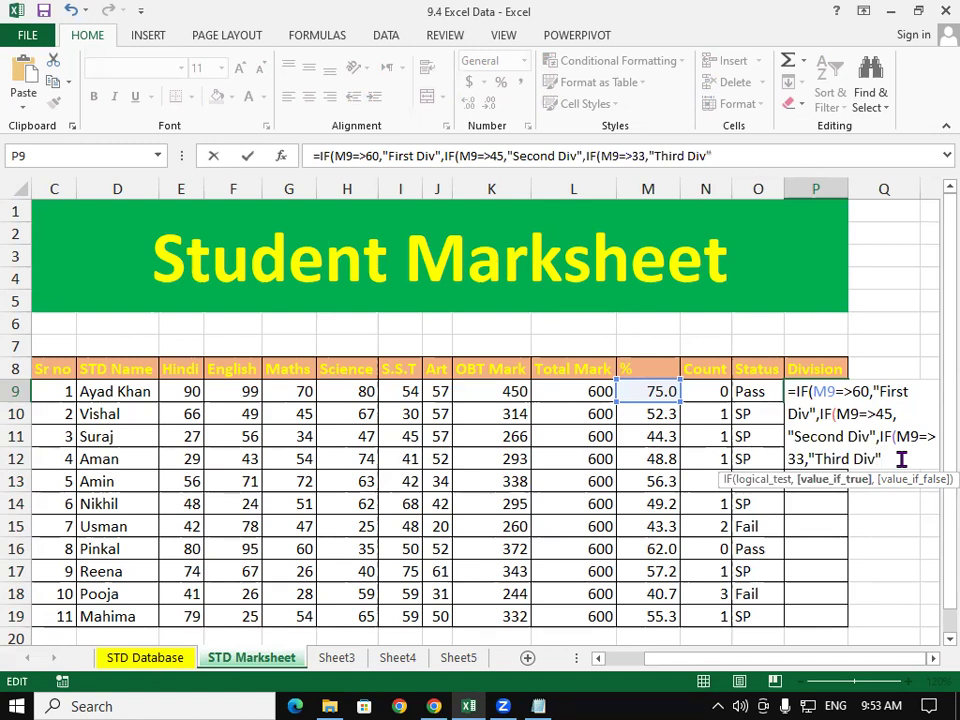
{"action": "type", "text": ",\"Fail\""}
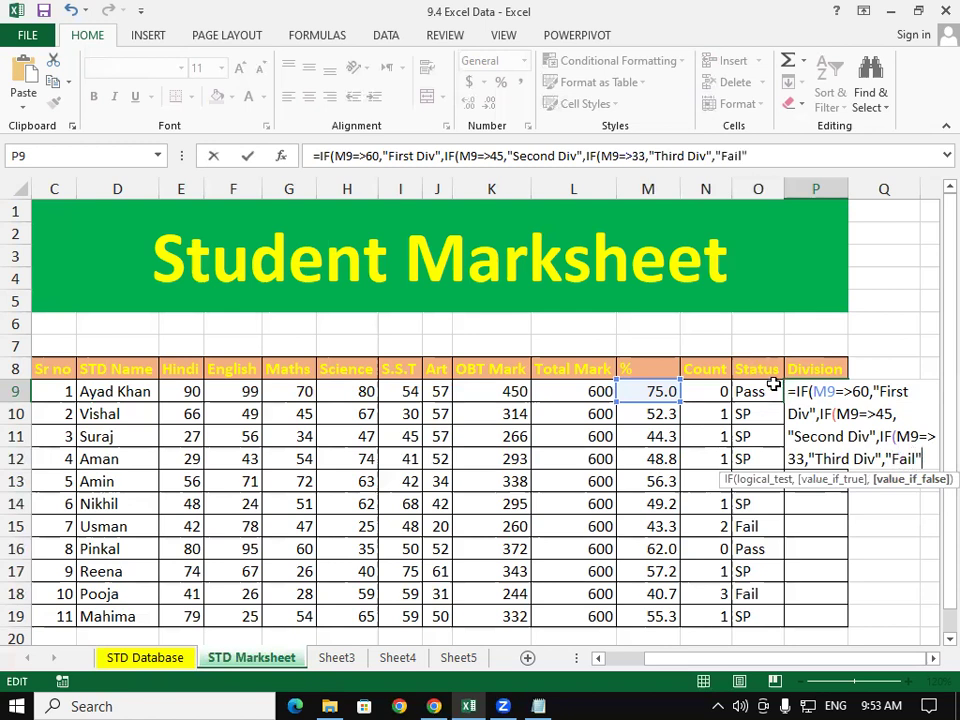
{"action": "type", "text": ")))"}
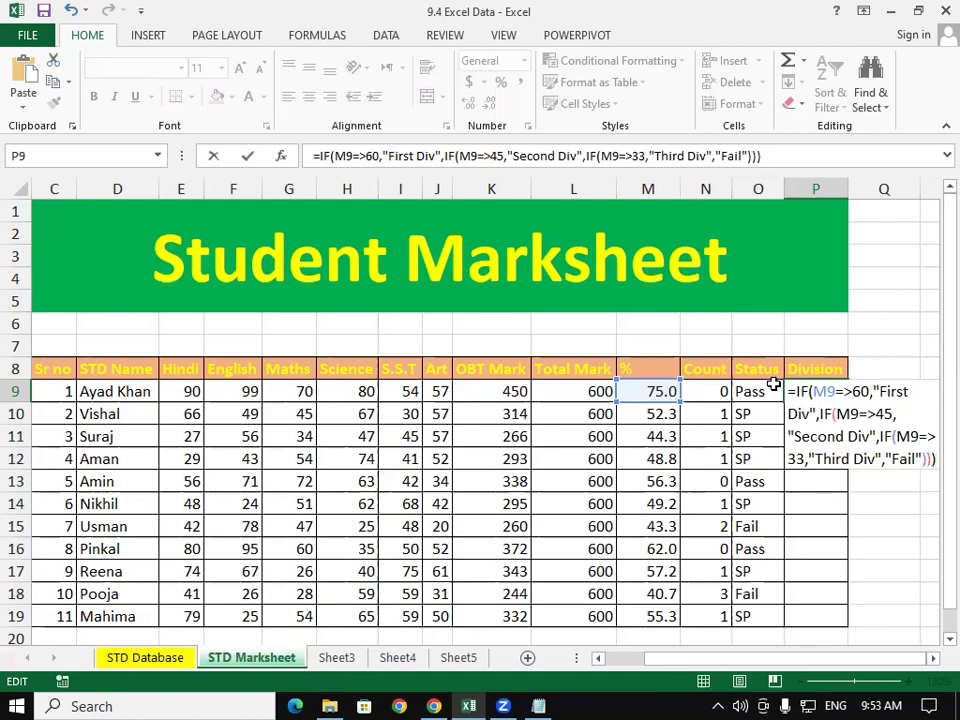
{"action": "key", "text": "Return"}
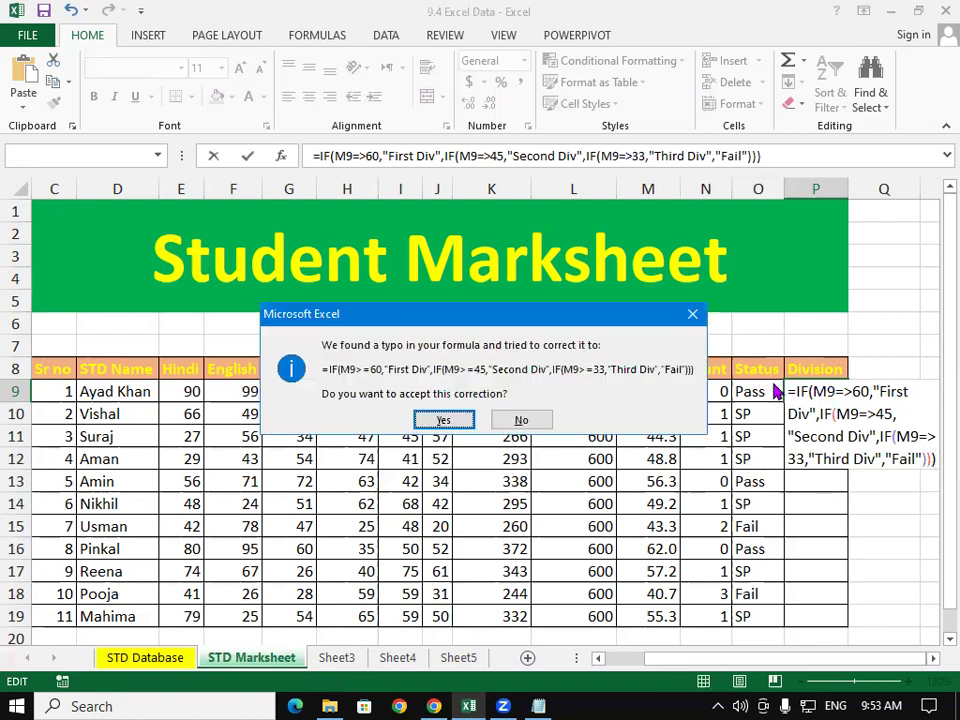
- Accept the >= correction, fill Division down to P19, and autofit column P
{"action": "key", "text": "Return"}
{"action": "left_click", "coordinate": [824, 398]}
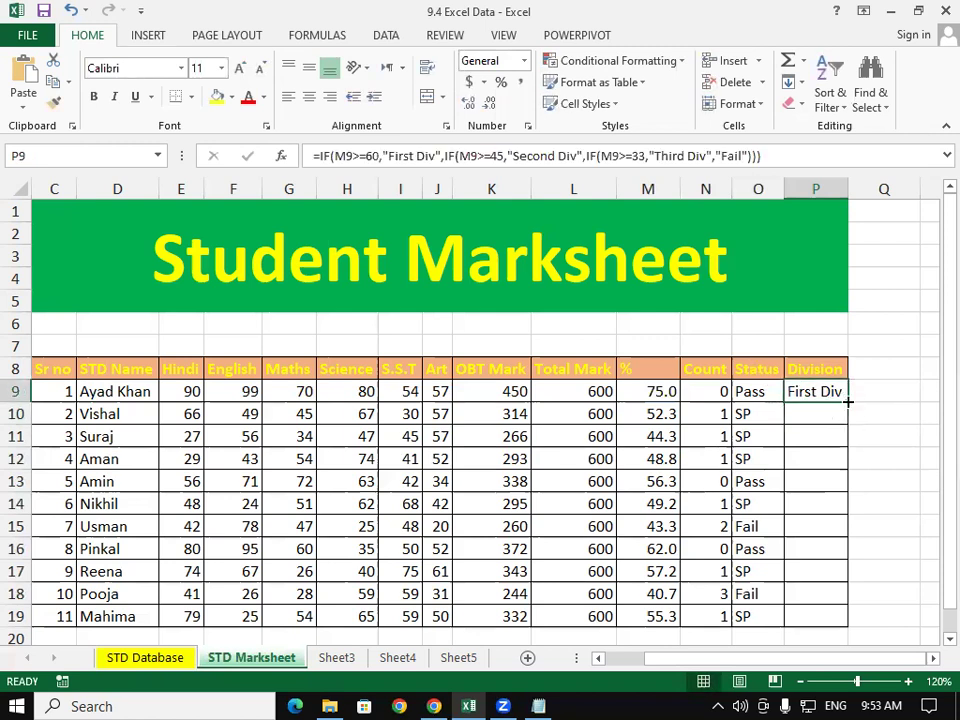
{"action": "double_click", "coordinate": [848, 402]}
{"action": "left_click", "coordinate": [887, 391]}
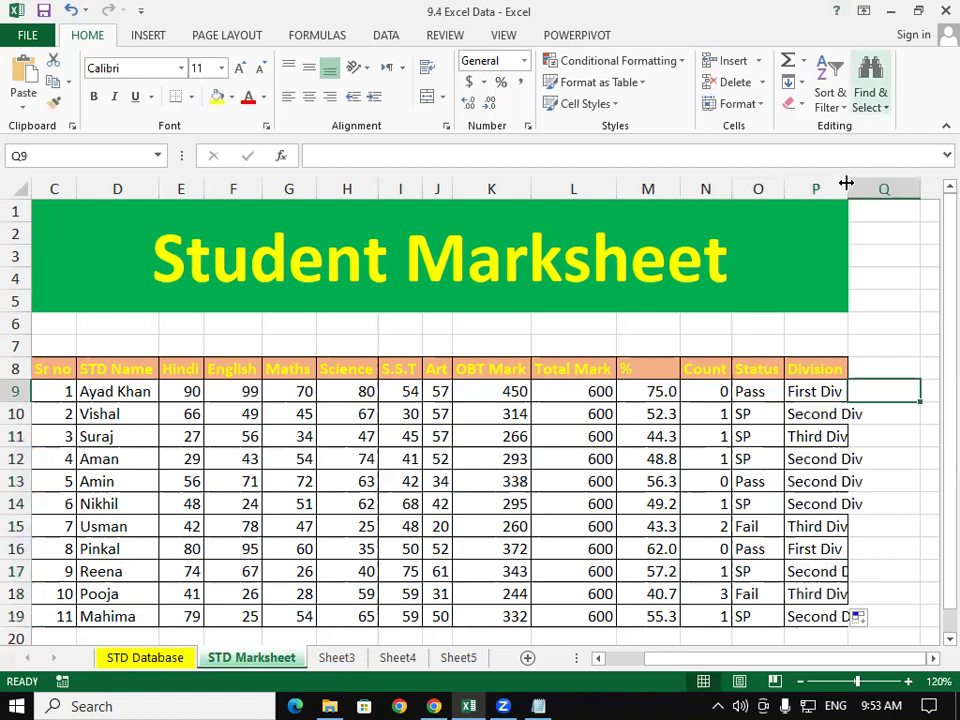
{"action": "double_click", "coordinate": [846, 183]}
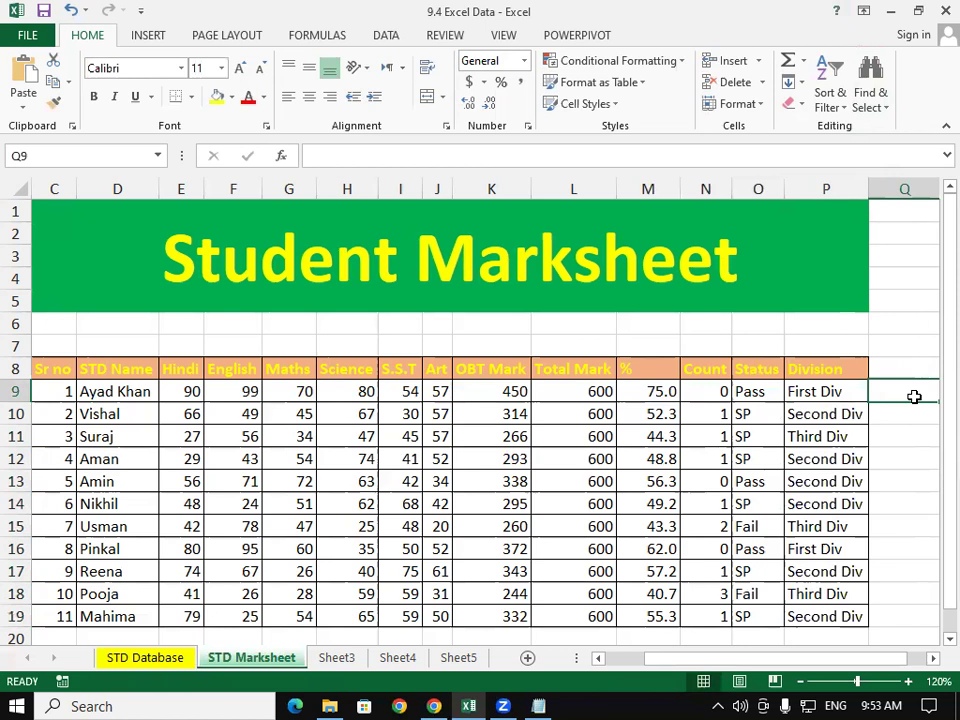
{"action": "left_click", "coordinate": [814, 461]}
{"action": "mouse_move", "coordinate": [58, 372]}
{"action": "left_mouse_down"}
{"action": "mouse_move", "coordinate": [504, 596]}
{"action": "mouse_move", "coordinate": [777, 627]}
{"action": "mouse_move", "coordinate": [800, 612]}
{"action": "left_mouse_up"}
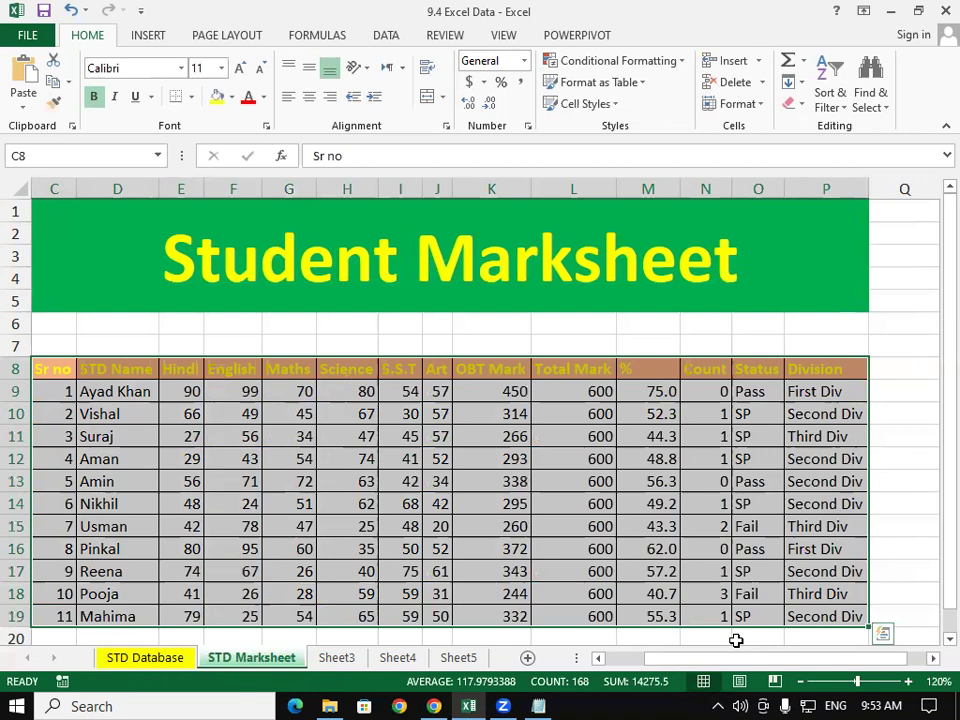
{"action": "left_click", "coordinate": [347, 548]}
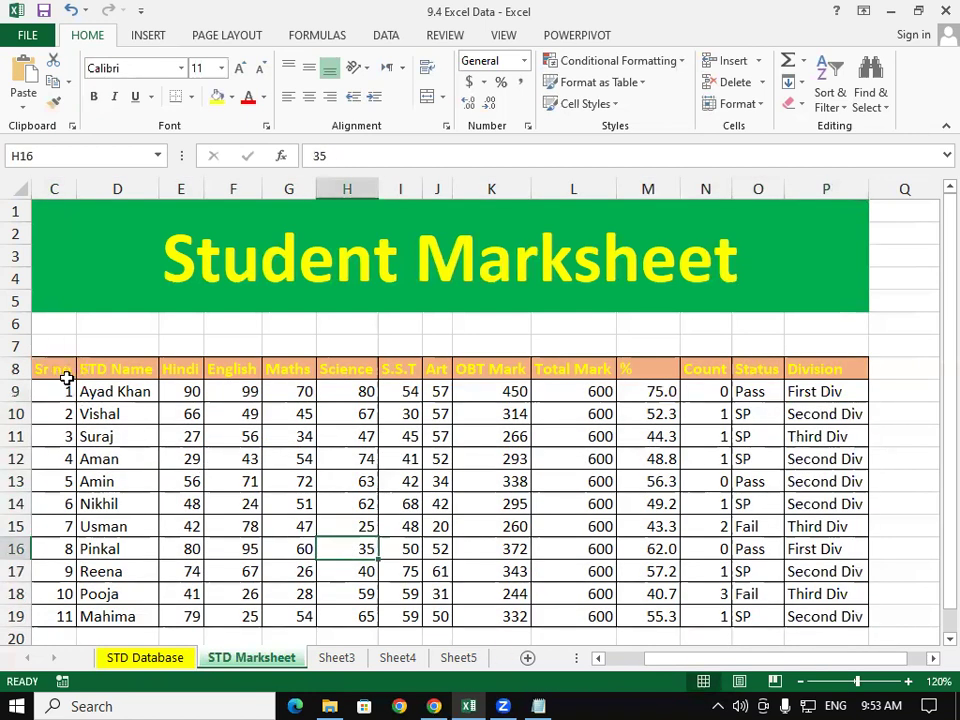
{"action": "left_click_drag", "start_coordinate": [50, 368], "coordinate": [812, 612]}
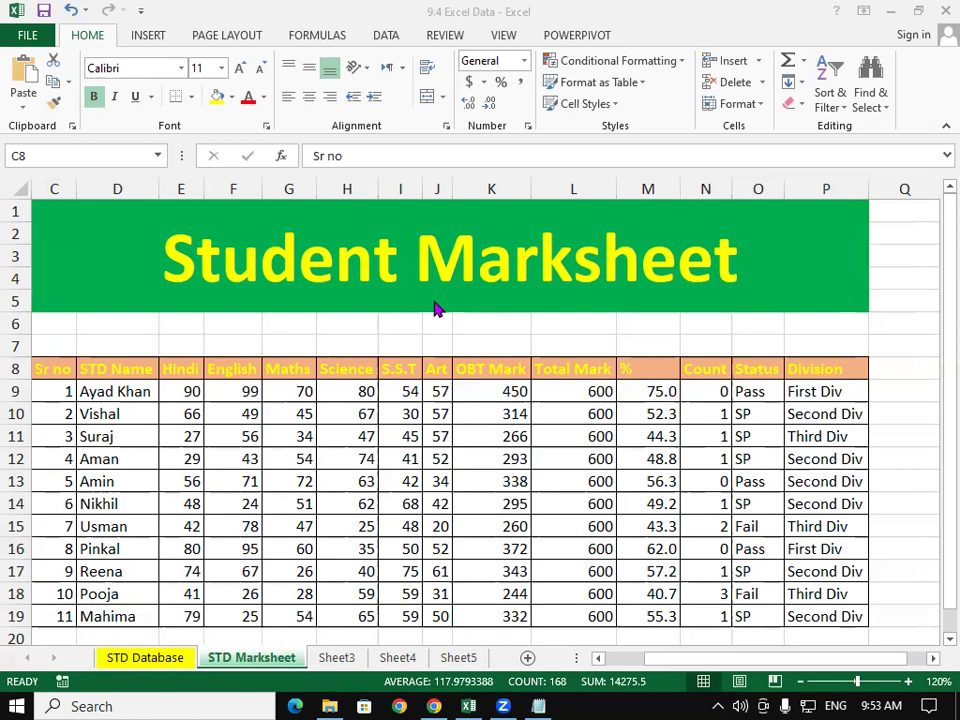
{"action": "key", "text": "ctrl+a"}
{"action": "left_click", "coordinate": [529, 388]}
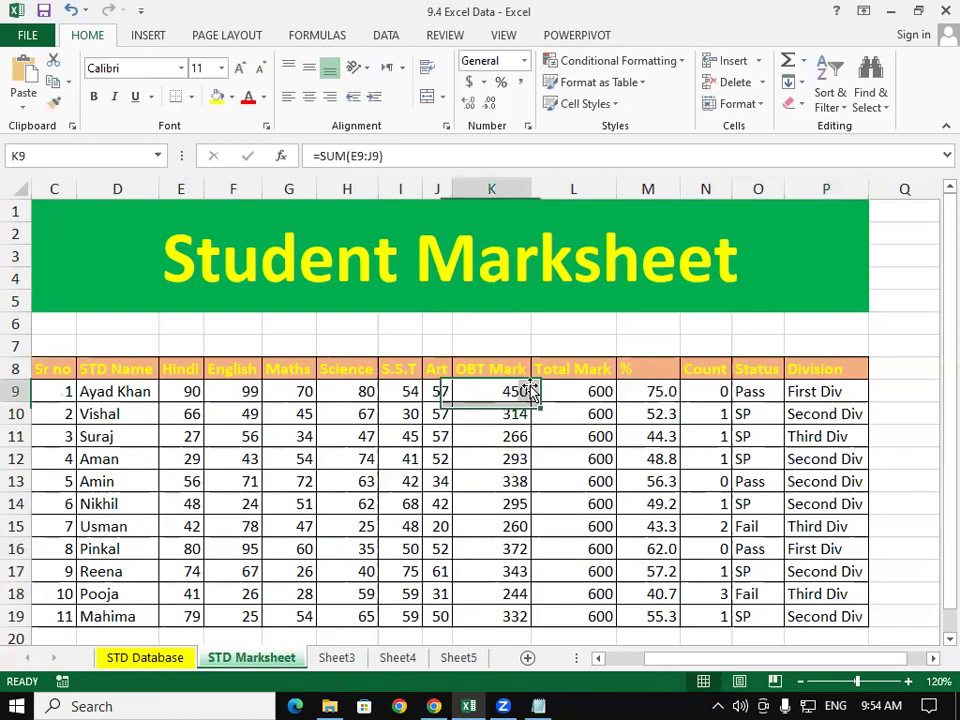